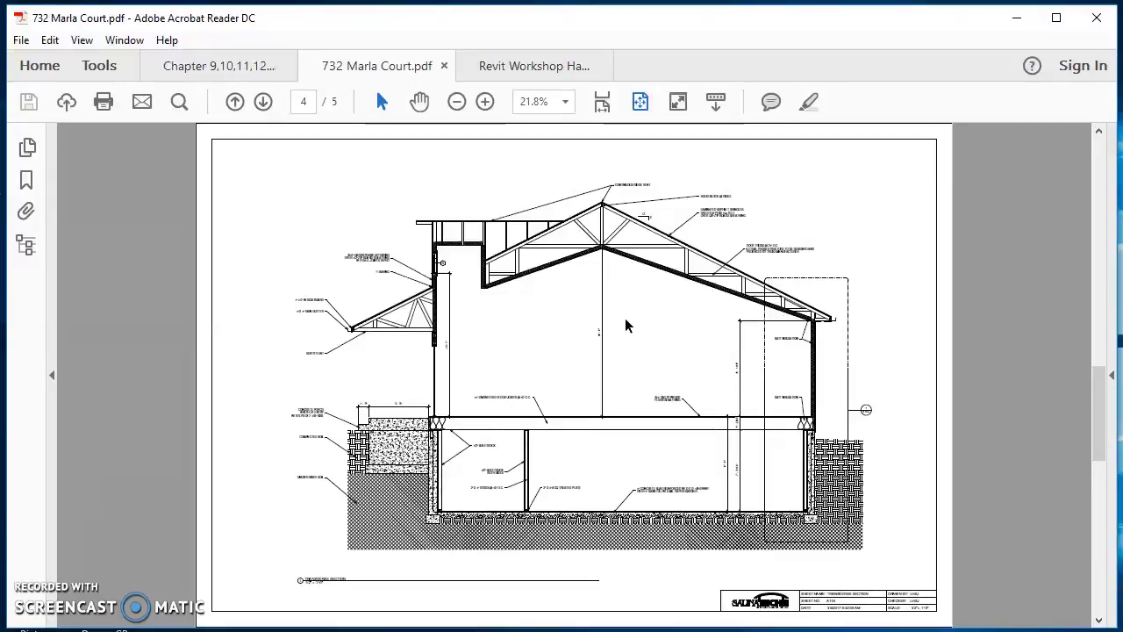
{"action": "left_click", "coordinate": [485, 102]}
{"action": "left_click", "coordinate": [485, 102]}
{"action": "scroll", "coordinate": [614, 395], "scroll_direction": "down", "scroll_amount": 3}
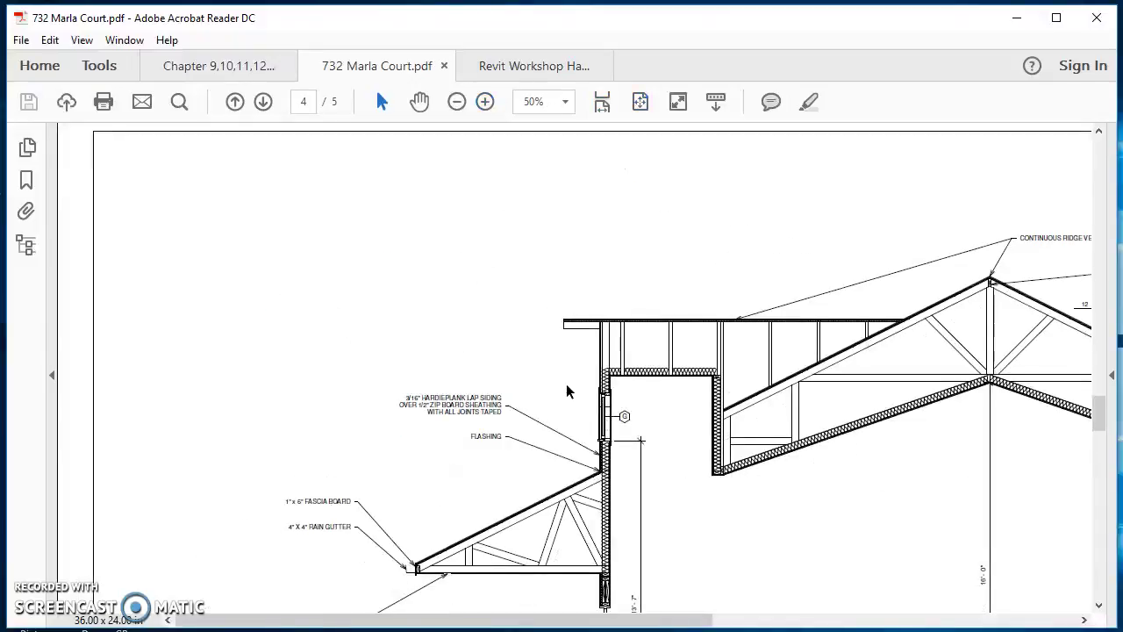
{"action": "scroll", "coordinate": [657, 411], "scroll_direction": "down", "scroll_amount": 1}
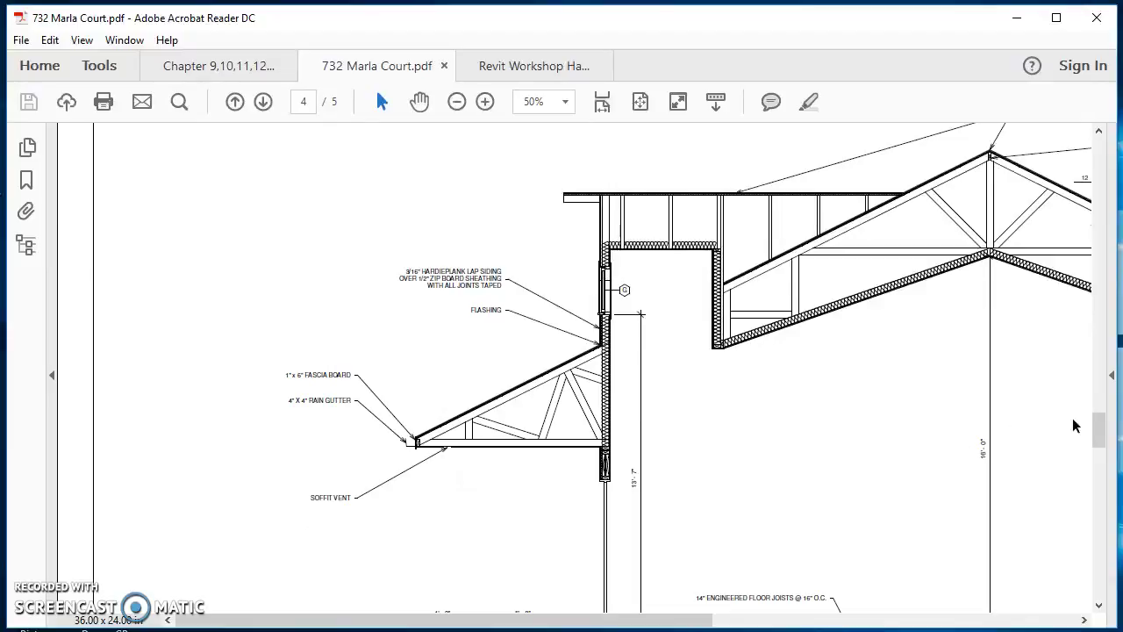
{"action": "left_click_drag", "start_coordinate": [1103, 430], "coordinate": [1105, 439]}
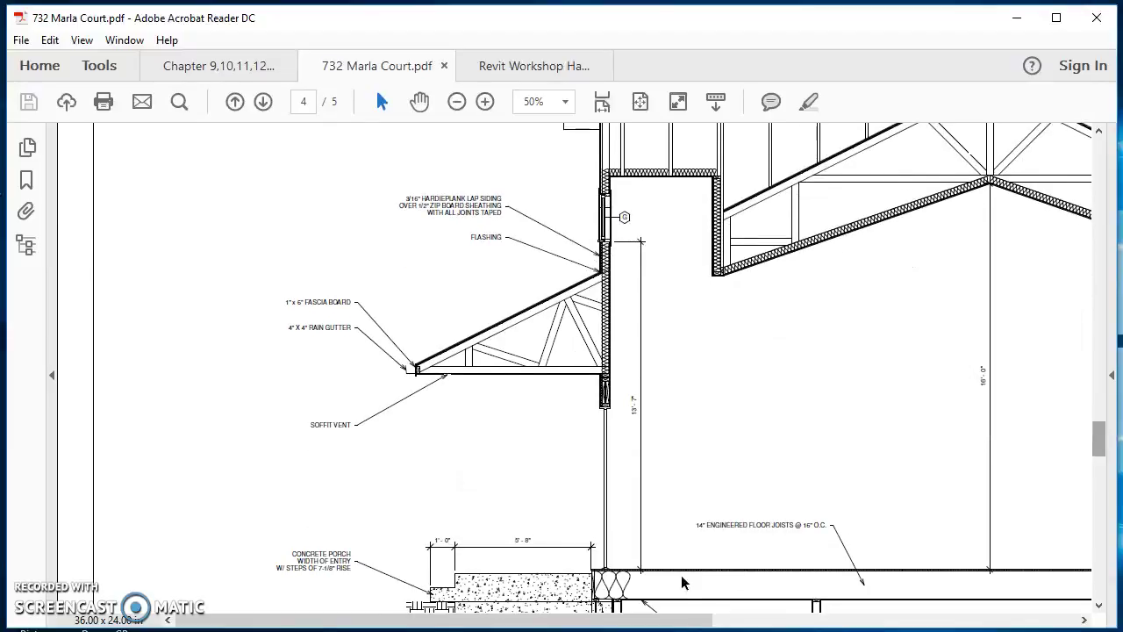
{"action": "left_click_drag", "start_coordinate": [664, 619], "coordinate": [981, 628]}
{"action": "mouse_move", "coordinate": [1105, 441]}
{"action": "left_mouse_down"}
{"action": "mouse_move", "coordinate": [1105, 415]}
{"action": "mouse_move", "coordinate": [1105, 493]}
{"action": "left_mouse_up"}
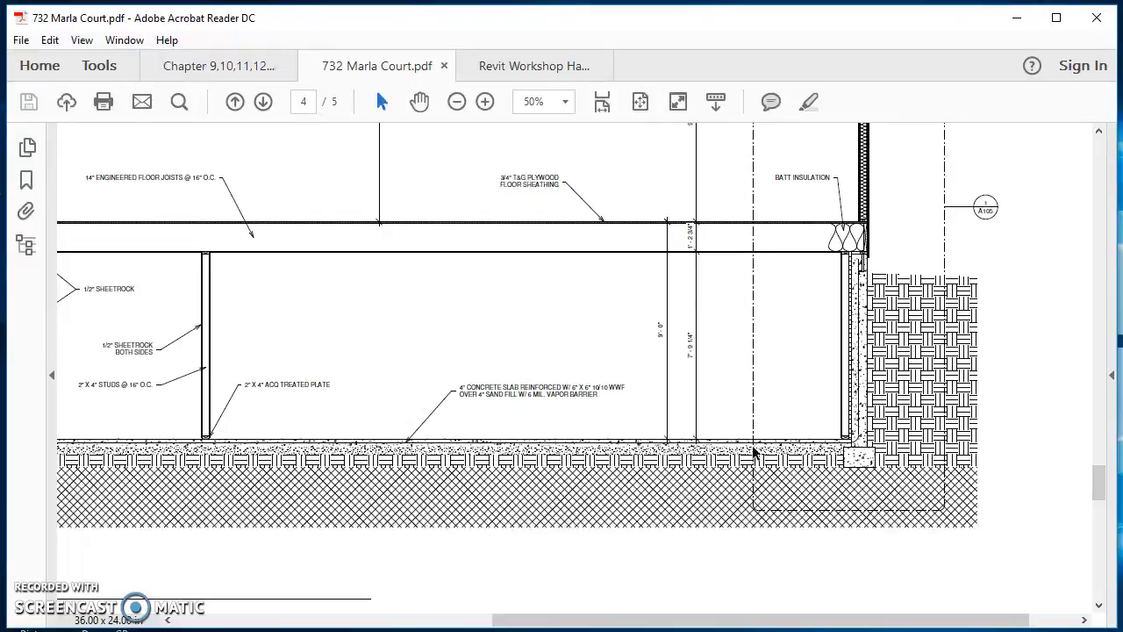
{"action": "left_click_drag", "start_coordinate": [743, 614], "coordinate": [517, 624]}
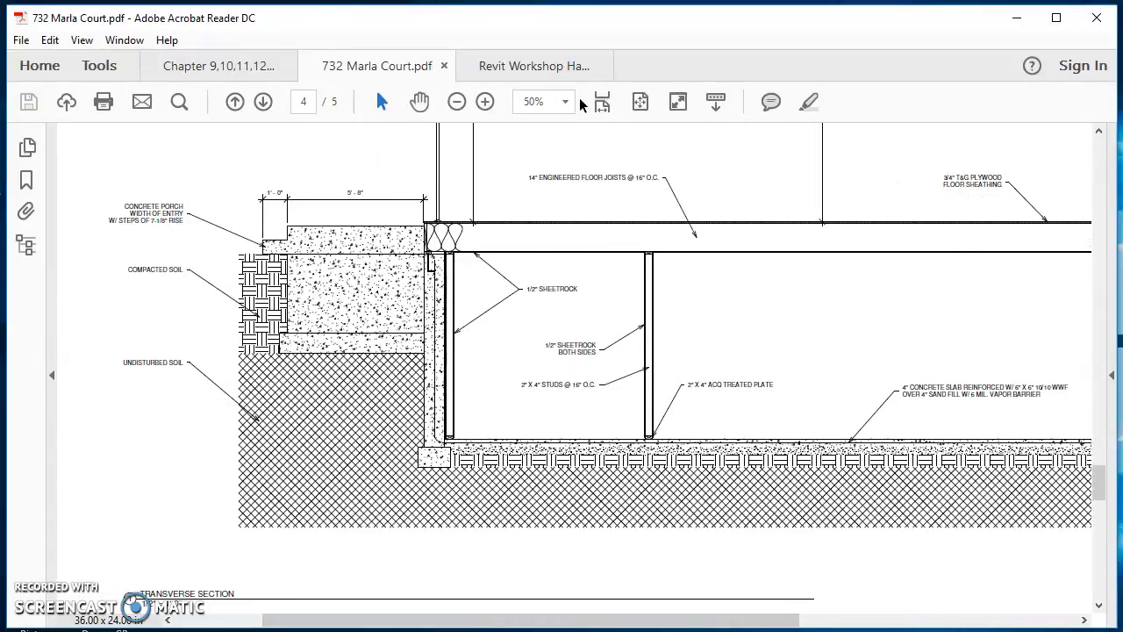
{"action": "left_click", "coordinate": [640, 102]}
Switch to the Revit Workshop Handouts PDF and examine the roof and eave notes of the wall section on page 10
{"action": "left_click", "coordinate": [497, 68]}
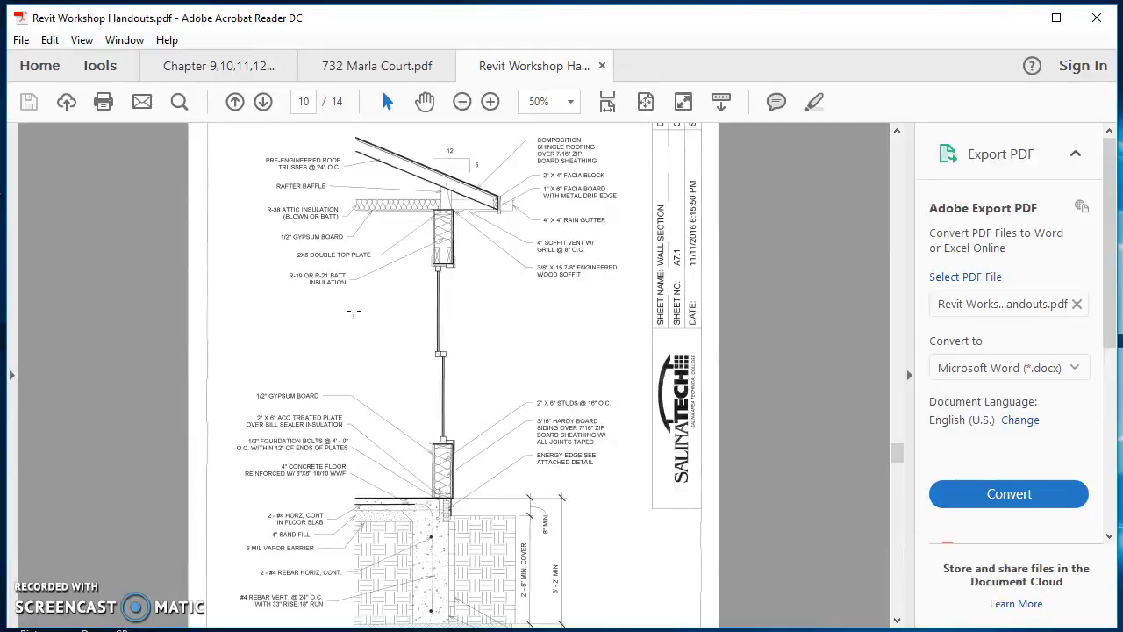
{"action": "scroll", "coordinate": [443, 257], "scroll_direction": "up", "scroll_amount": 1}
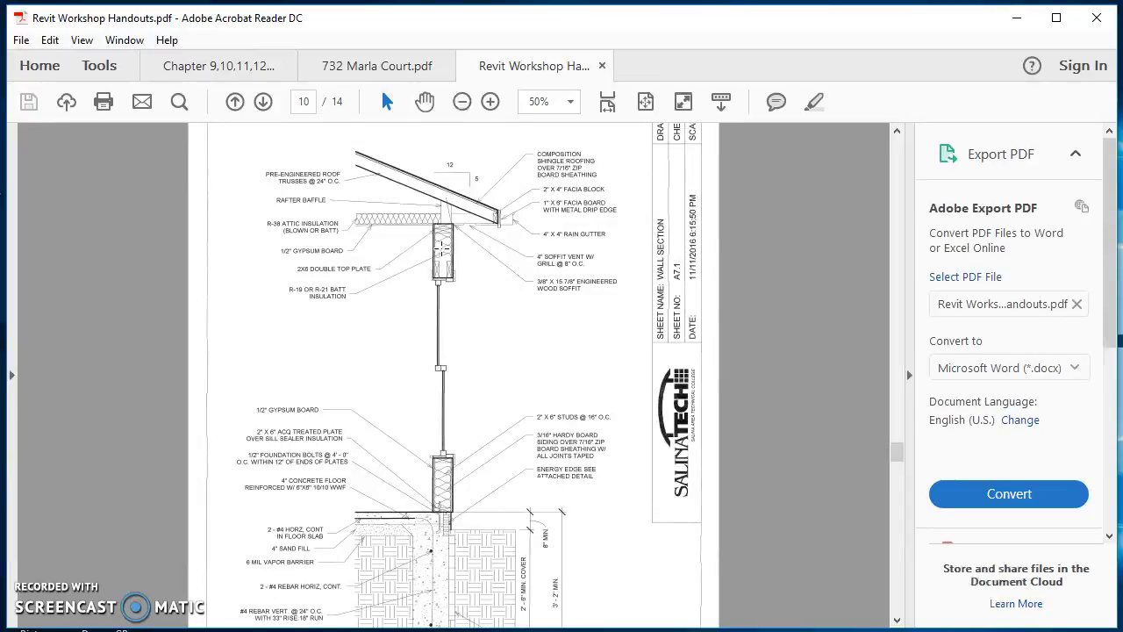
{"action": "scroll", "coordinate": [386, 219], "scroll_direction": "down", "scroll_amount": 2}
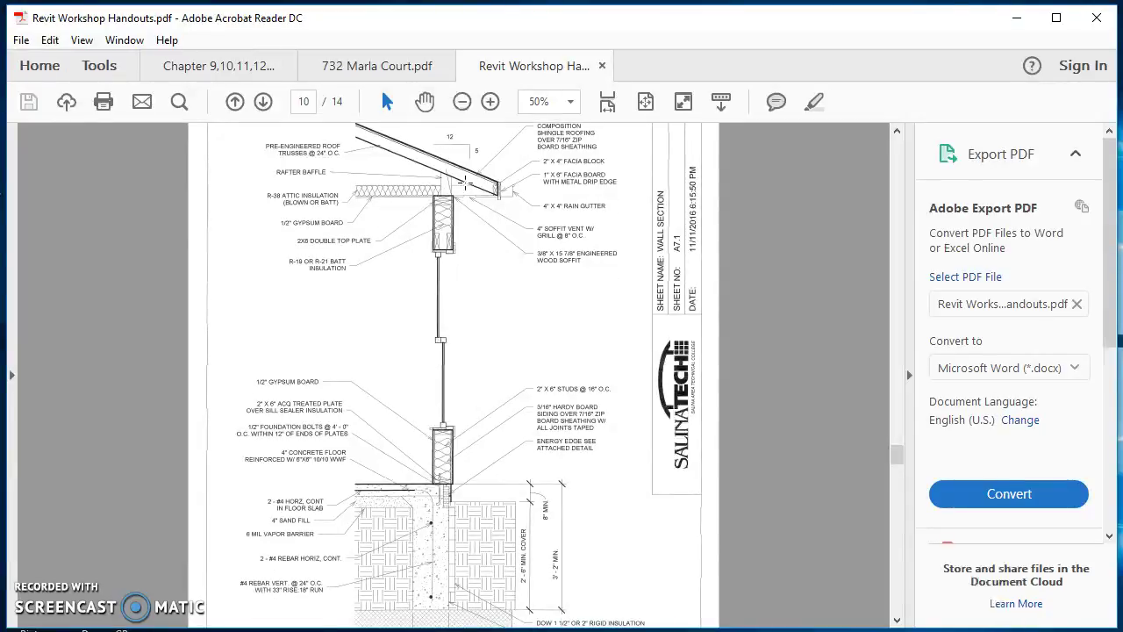
{"action": "left_click", "coordinate": [606, 105]}
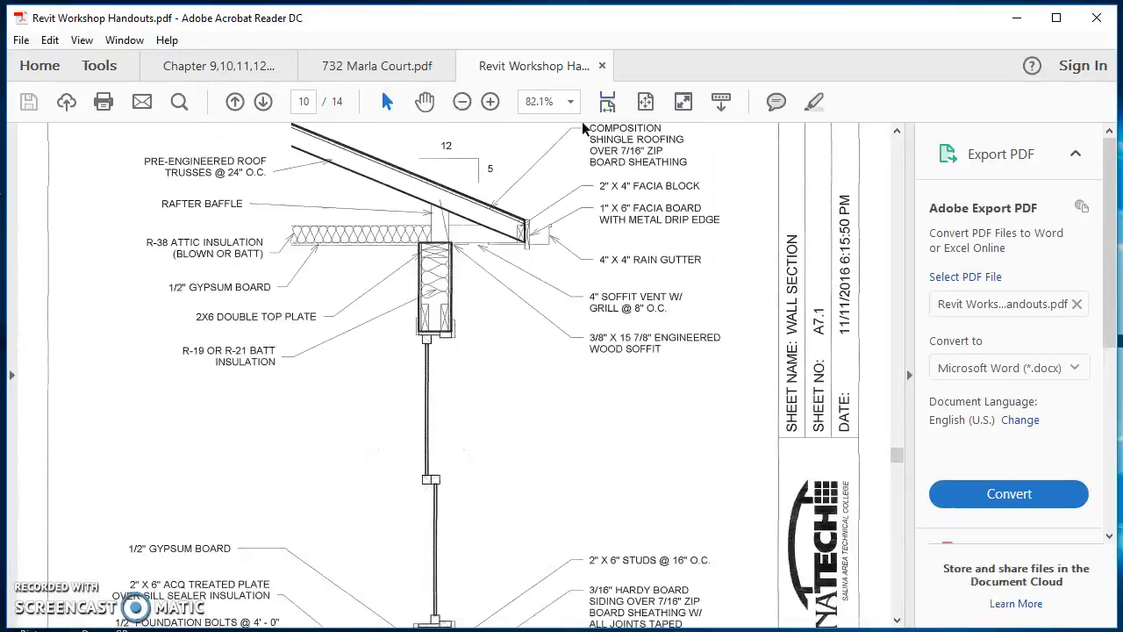
{"action": "scroll", "coordinate": [319, 216], "scroll_direction": "up", "scroll_amount": 4}
{"action": "scroll", "coordinate": [317, 223], "scroll_direction": "down", "scroll_amount": 1}
{"action": "scroll", "coordinate": [316, 223], "scroll_direction": "down", "scroll_amount": 2}
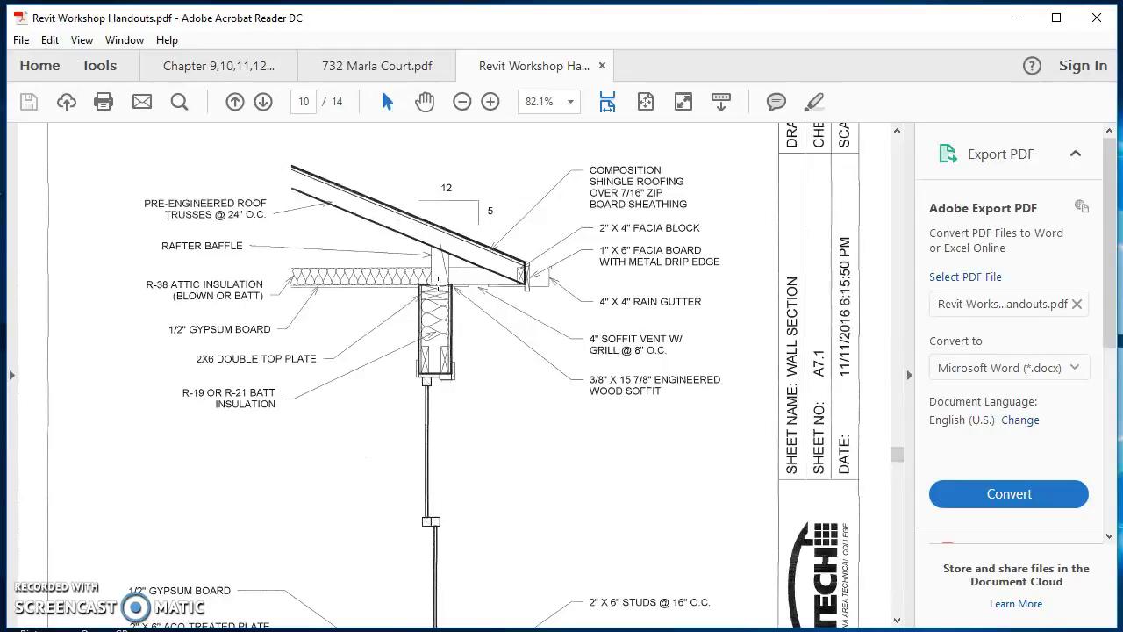
Examine the window, lower wall and foundation notes of the handout's wall section, ending with the whole page in view
{"action": "scroll", "coordinate": [444, 316], "scroll_direction": "down", "scroll_amount": 4}
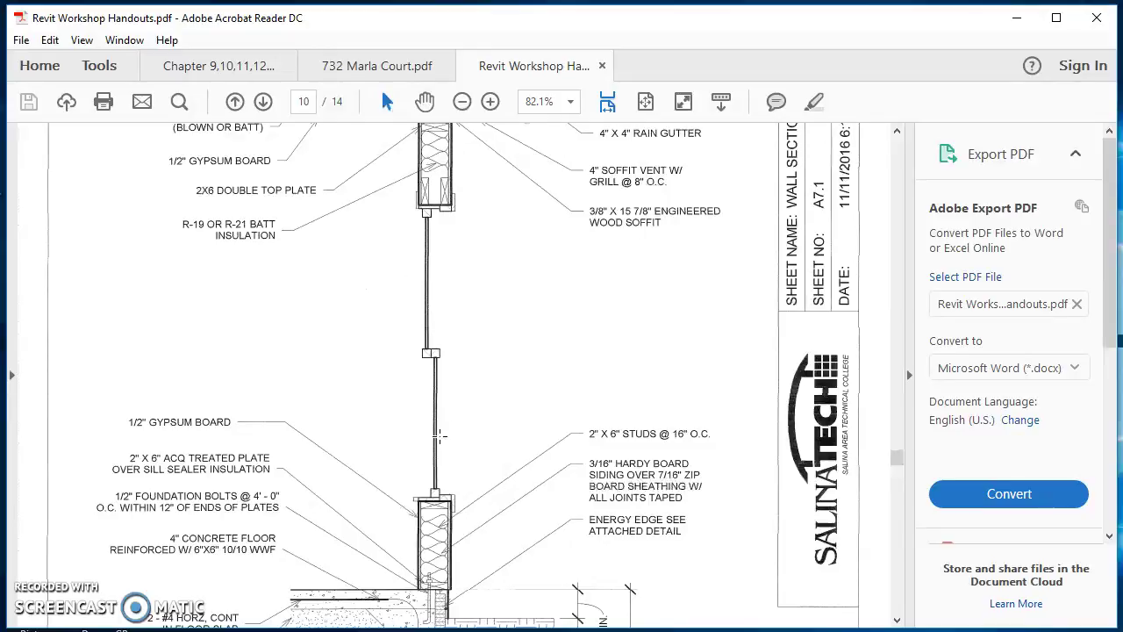
{"action": "scroll", "coordinate": [438, 438], "scroll_direction": "down", "scroll_amount": 4}
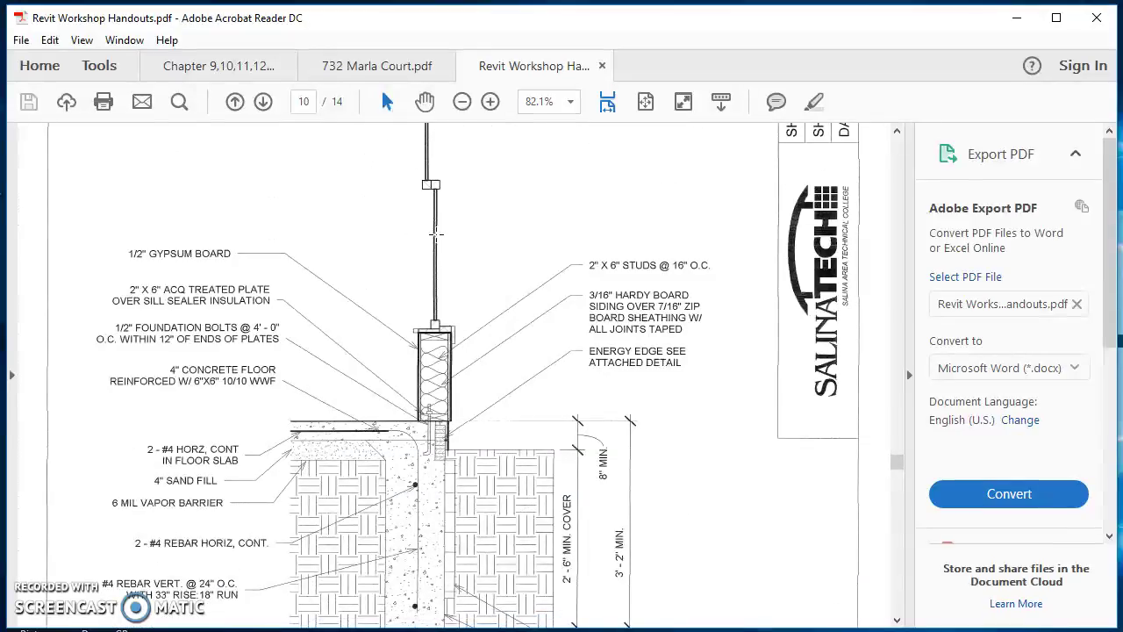
{"action": "scroll", "coordinate": [435, 220], "scroll_direction": "down", "scroll_amount": 3}
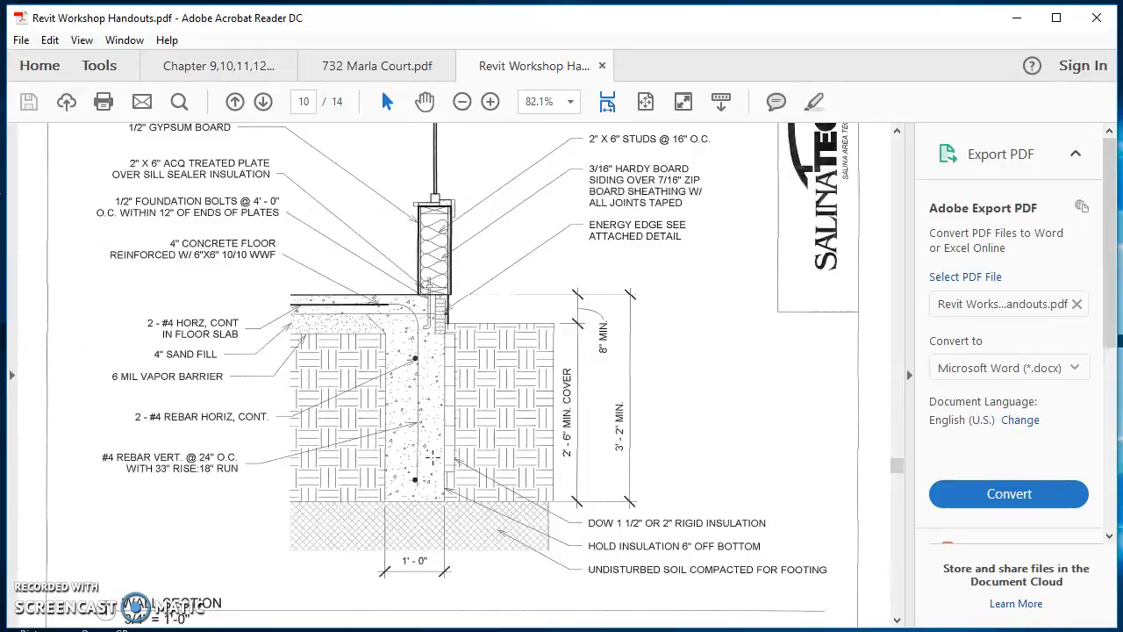
{"action": "scroll", "coordinate": [654, 524], "scroll_direction": "down", "scroll_amount": 3}
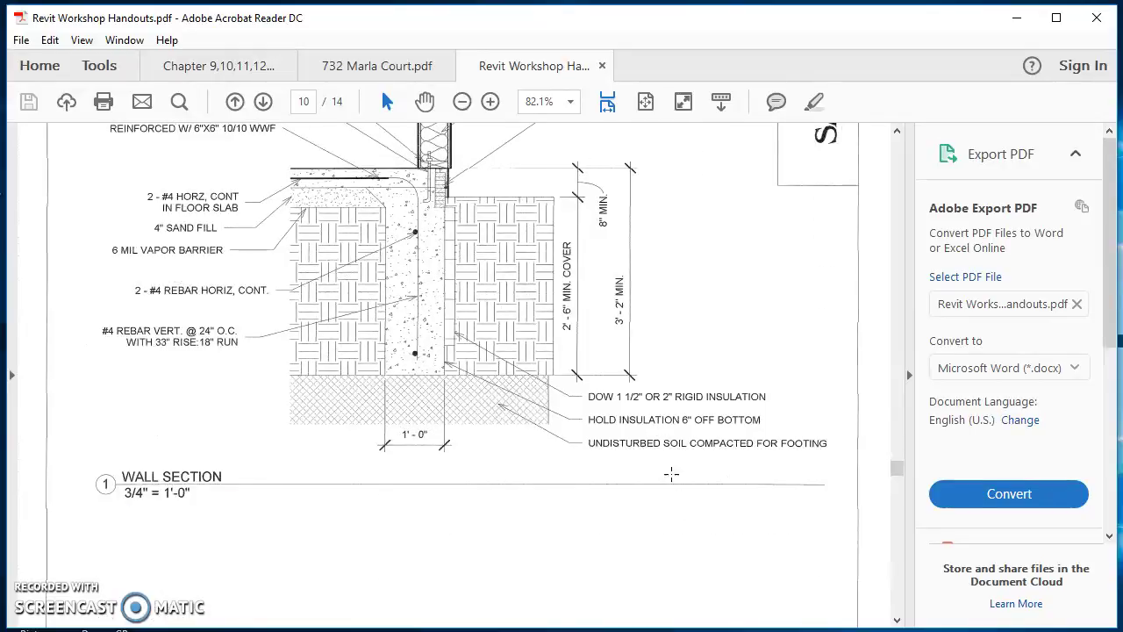
{"action": "scroll", "coordinate": [628, 430], "scroll_direction": "up", "scroll_amount": 3}
{"action": "scroll", "coordinate": [613, 320], "scroll_direction": "up", "scroll_amount": 1}
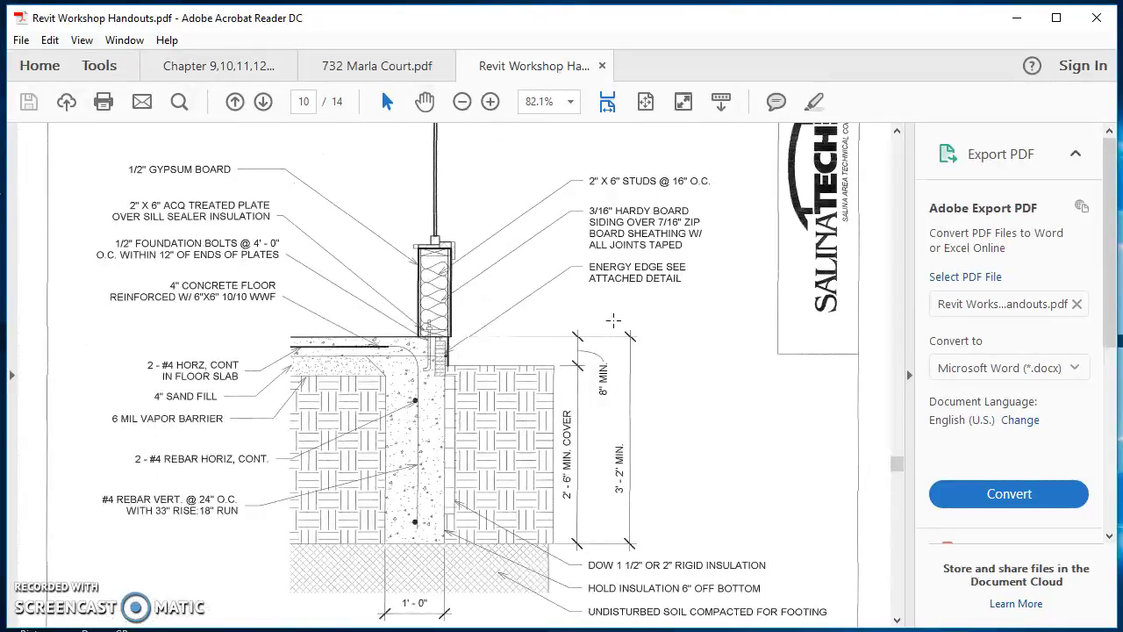
{"action": "left_click", "coordinate": [646, 100]}
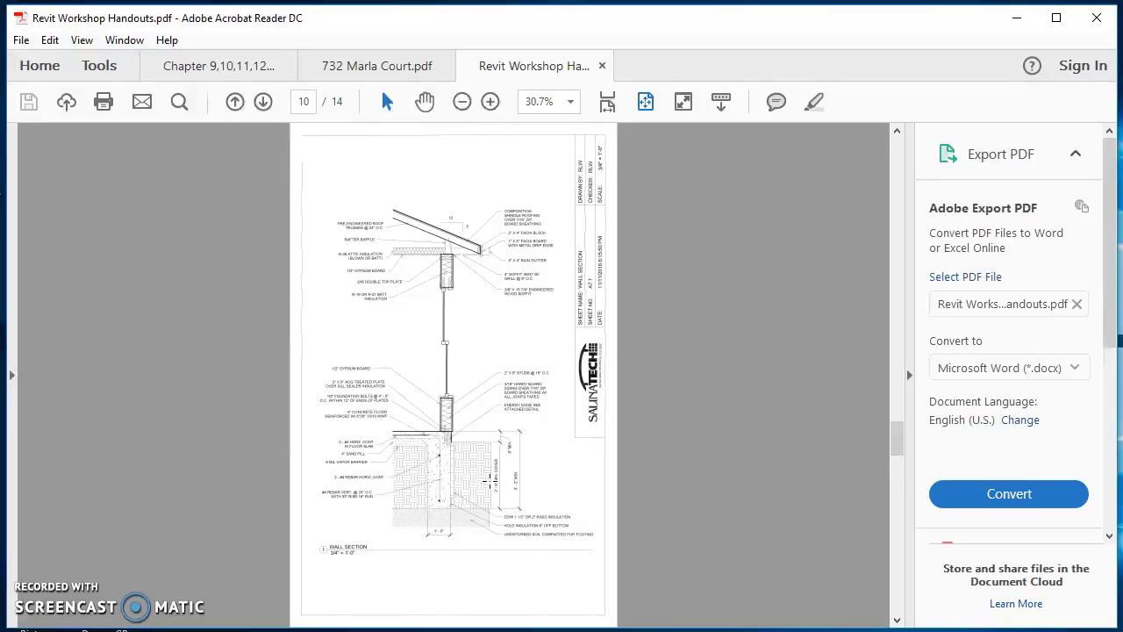
Switch to the HFH 3BDR - RLW model in Revit and select the chain of foundation walls for inspection in the 3D view
{"action": "key", "text": "alt+Tab"}
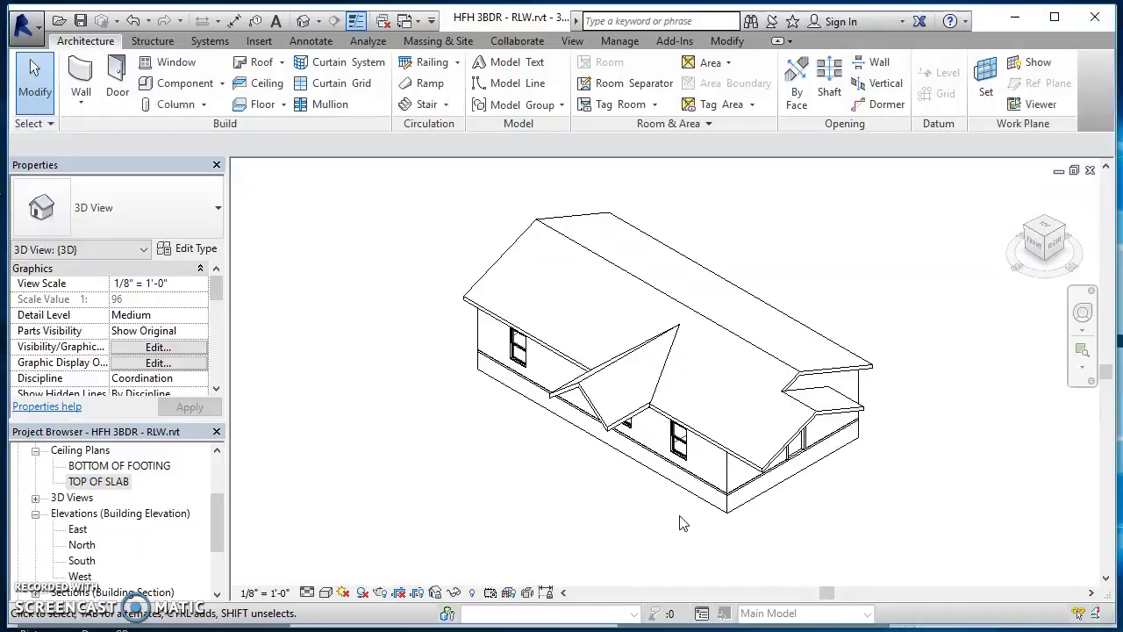
{"action": "middle_click_drag", "start_coordinate": [685, 524], "coordinate": [688, 495], "text": "shift"}
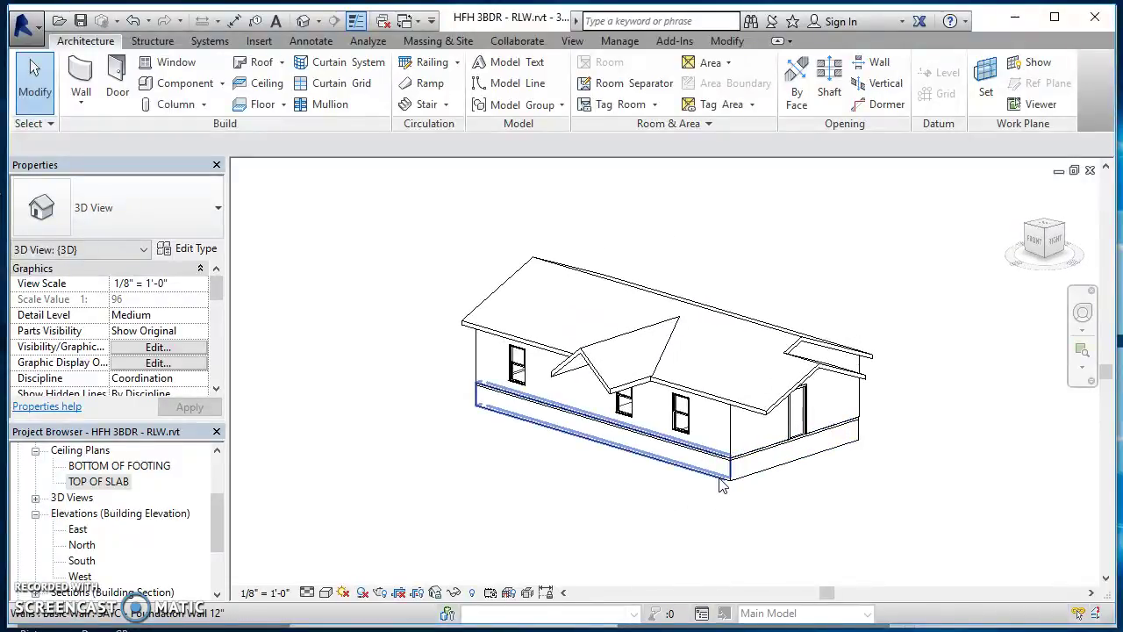
{"action": "key", "text": "Tab"}
{"action": "left_click", "coordinate": [720, 483]}
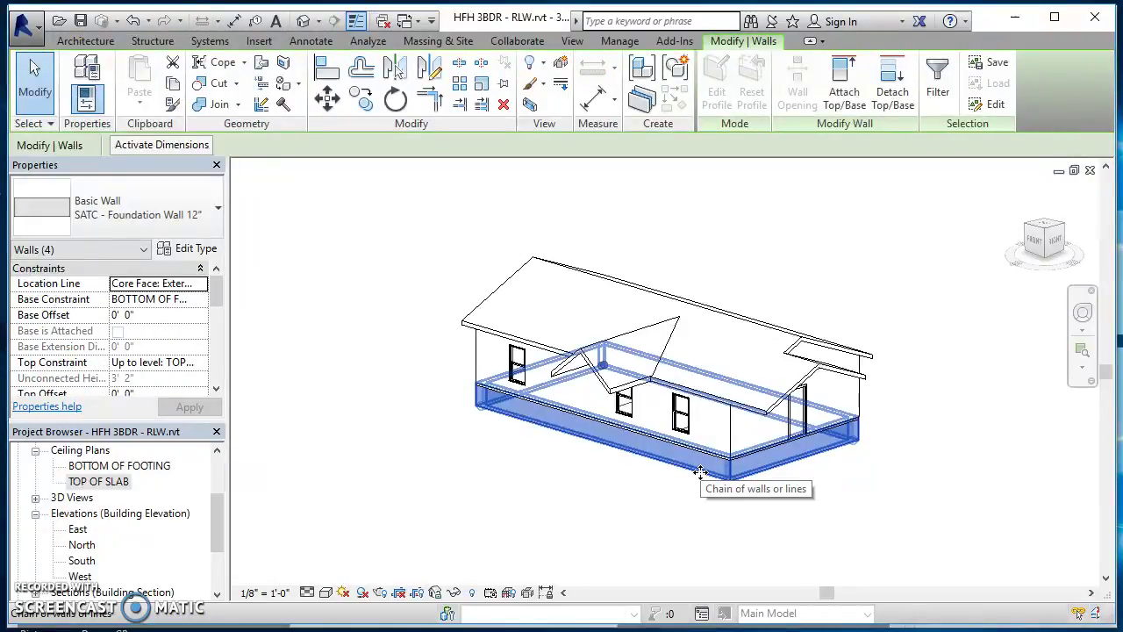
{"action": "scroll", "coordinate": [700, 474], "scroll_direction": "up", "scroll_amount": 5}
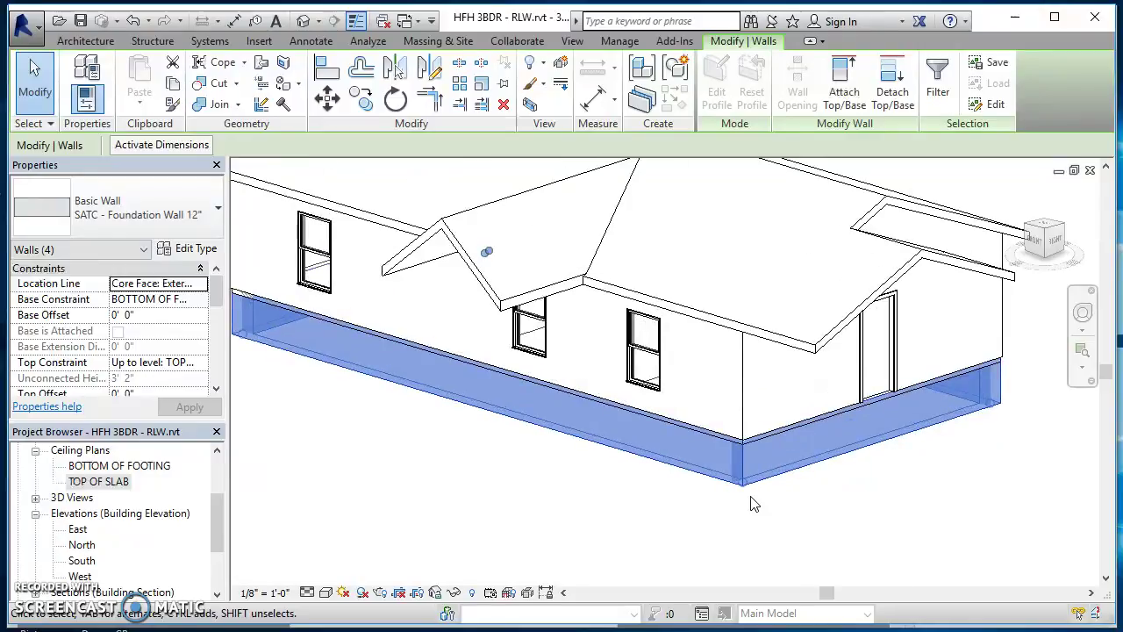
Examine the foundation walls and levels in the South elevation, and return to the 3D view
{"action": "left_click_drag", "start_coordinate": [213, 514], "coordinate": [214, 542]}
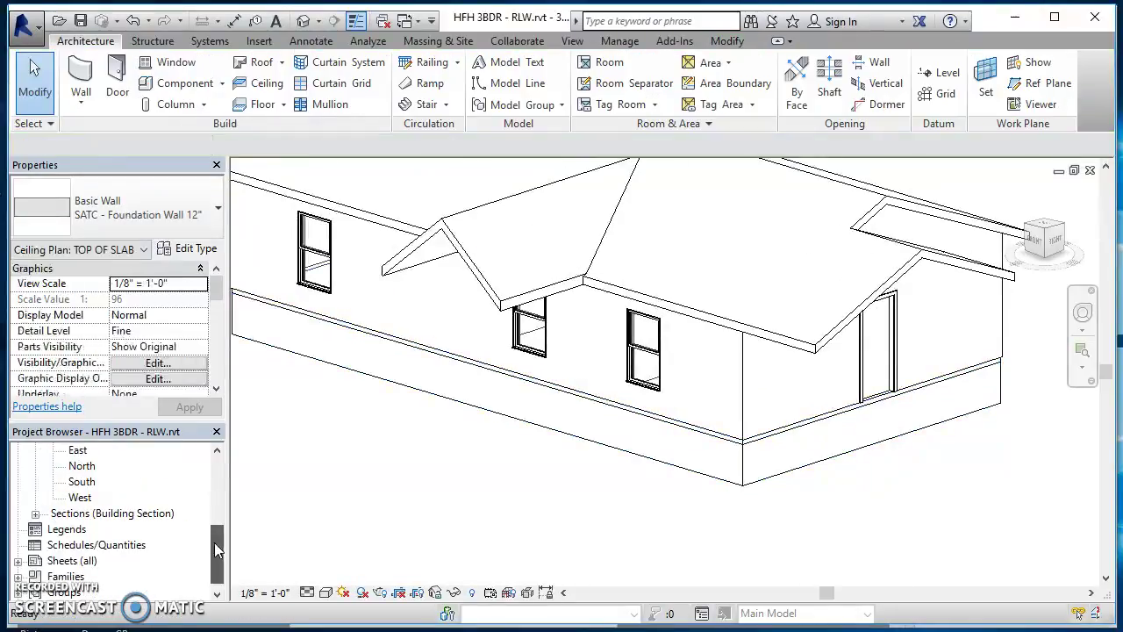
{"action": "double_click", "coordinate": [83, 481]}
{"action": "scroll", "coordinate": [942, 459], "scroll_direction": "up", "scroll_amount": 5}
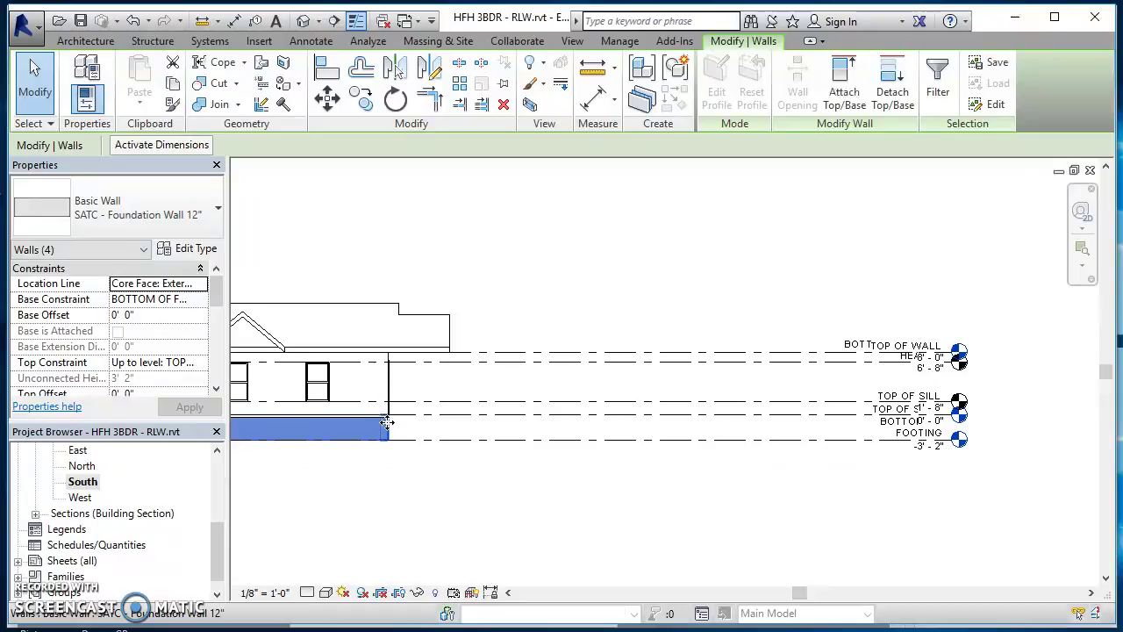
{"action": "scroll", "coordinate": [388, 416], "scroll_direction": "up", "scroll_amount": 2}
{"action": "left_click", "coordinate": [431, 520]}
{"action": "key", "text": "3"}
{"action": "key", "text": "d"}
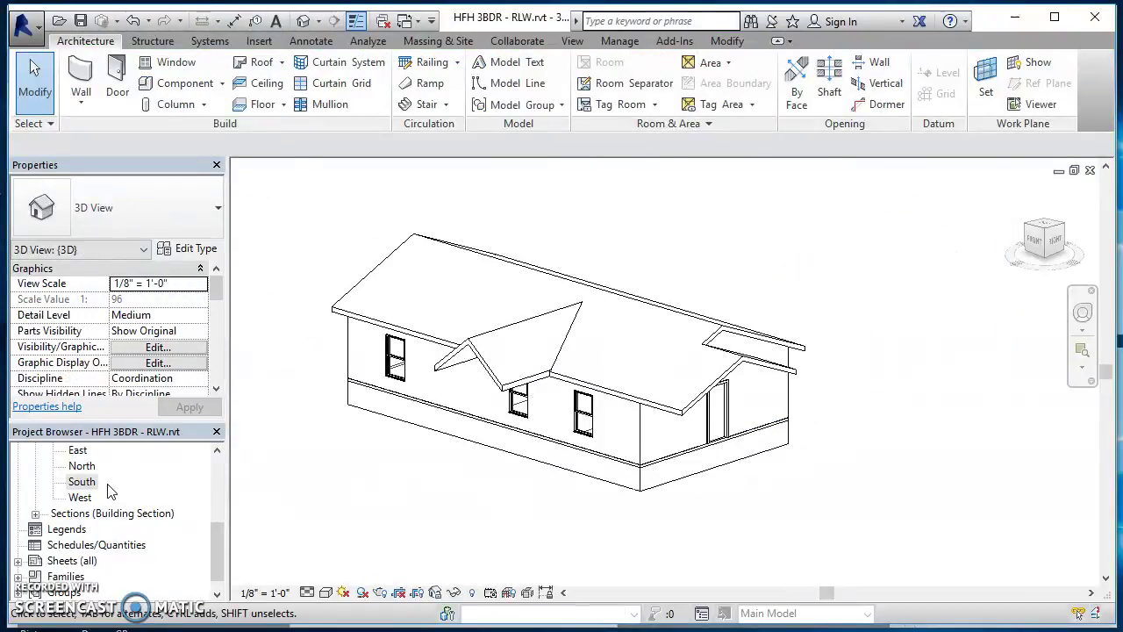
Open the TOP OF SLAB floor plan
{"action": "left_click", "coordinate": [218, 474]}
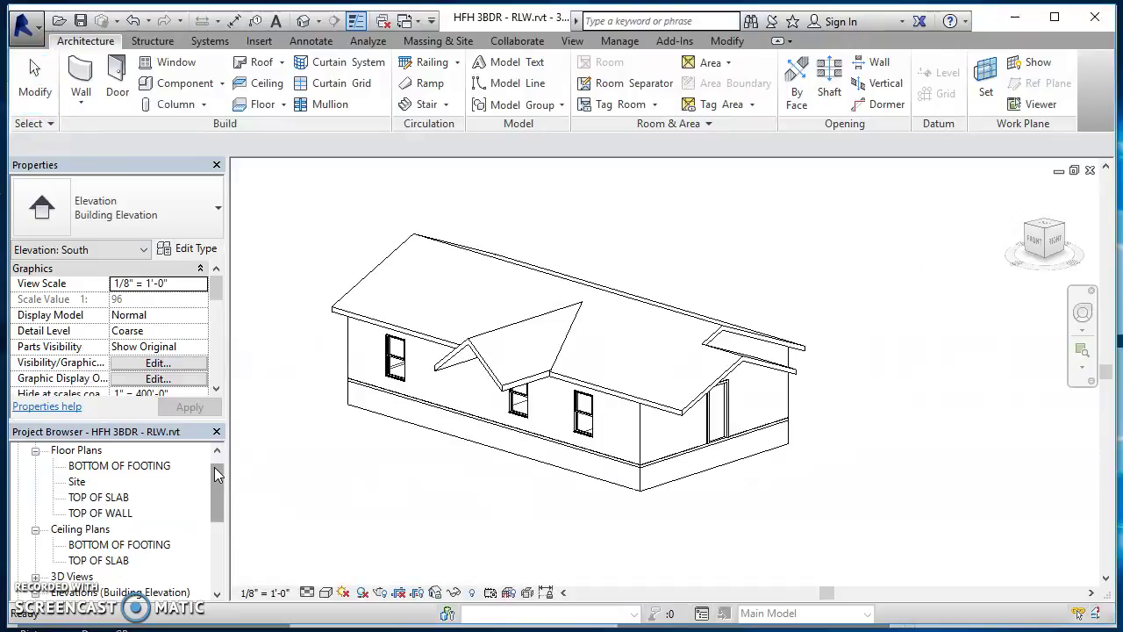
{"action": "left_click", "coordinate": [107, 497]}
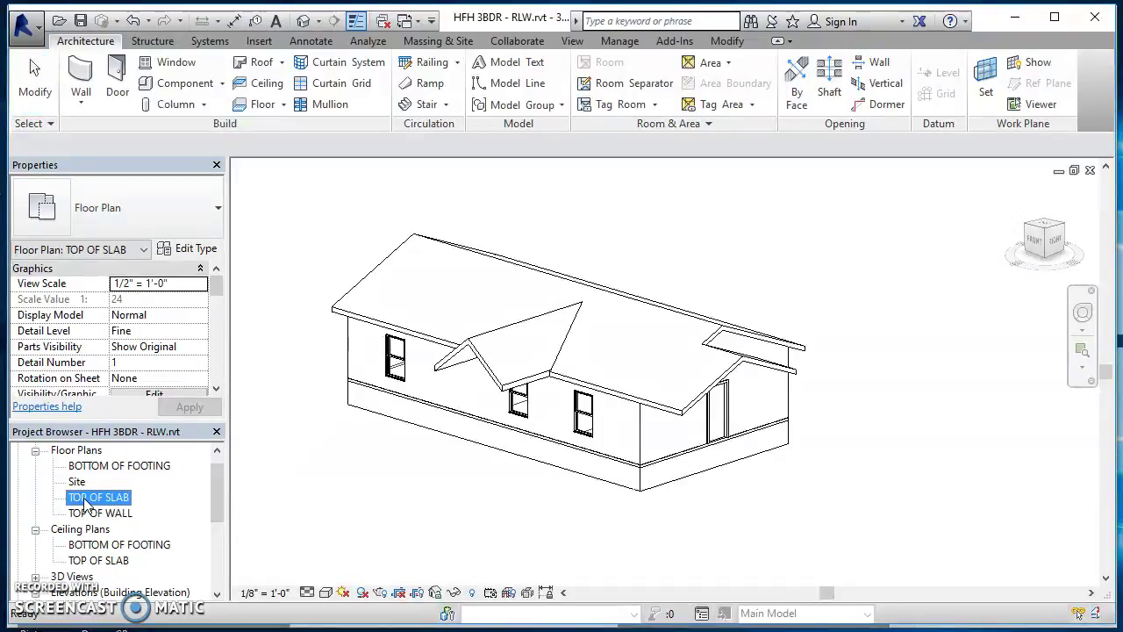
{"action": "double_click", "coordinate": [87, 500]}
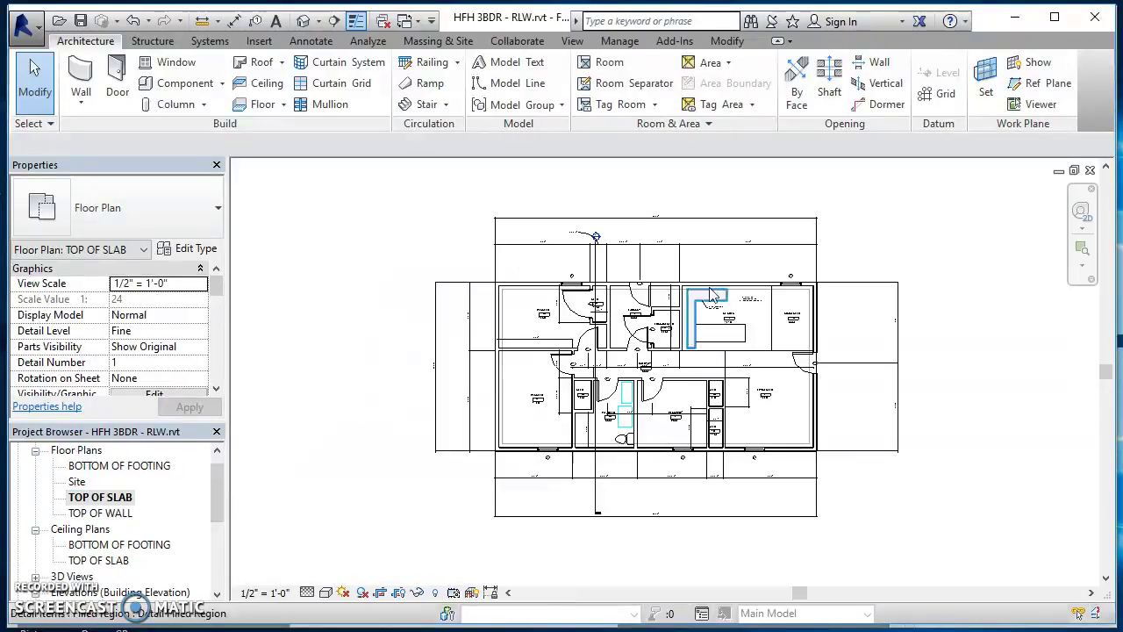
{"action": "scroll", "coordinate": [614, 270], "scroll_direction": "down", "scroll_amount": 2}
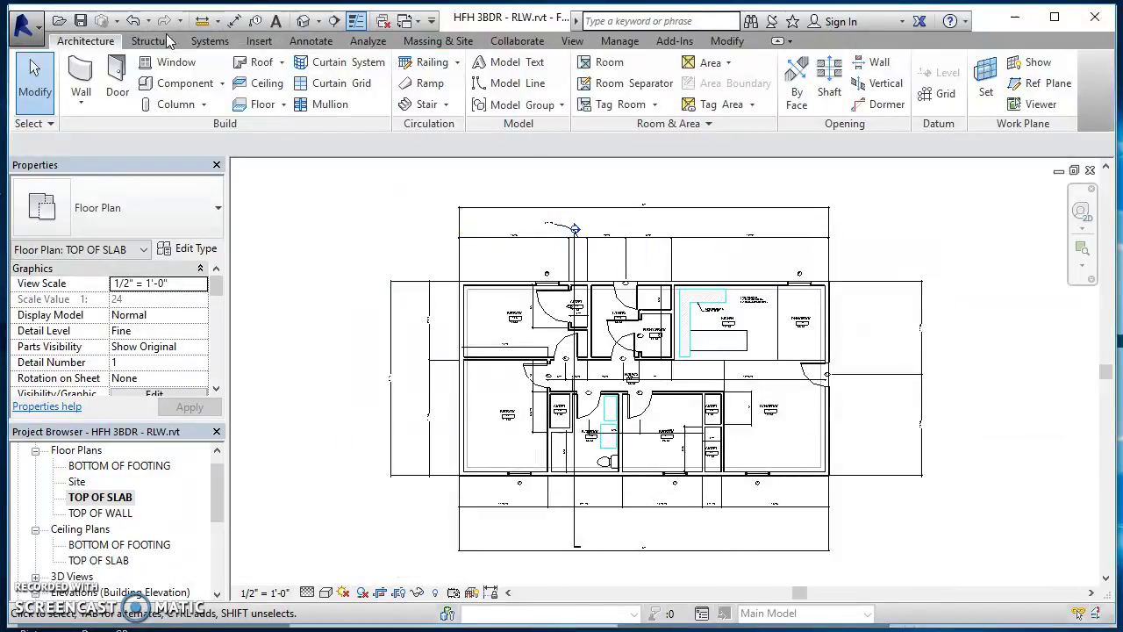
Place a Wall Section vertically through the lower exterior wall at the middle of the window in the room beside closet 102
{"action": "left_click", "coordinate": [573, 42]}
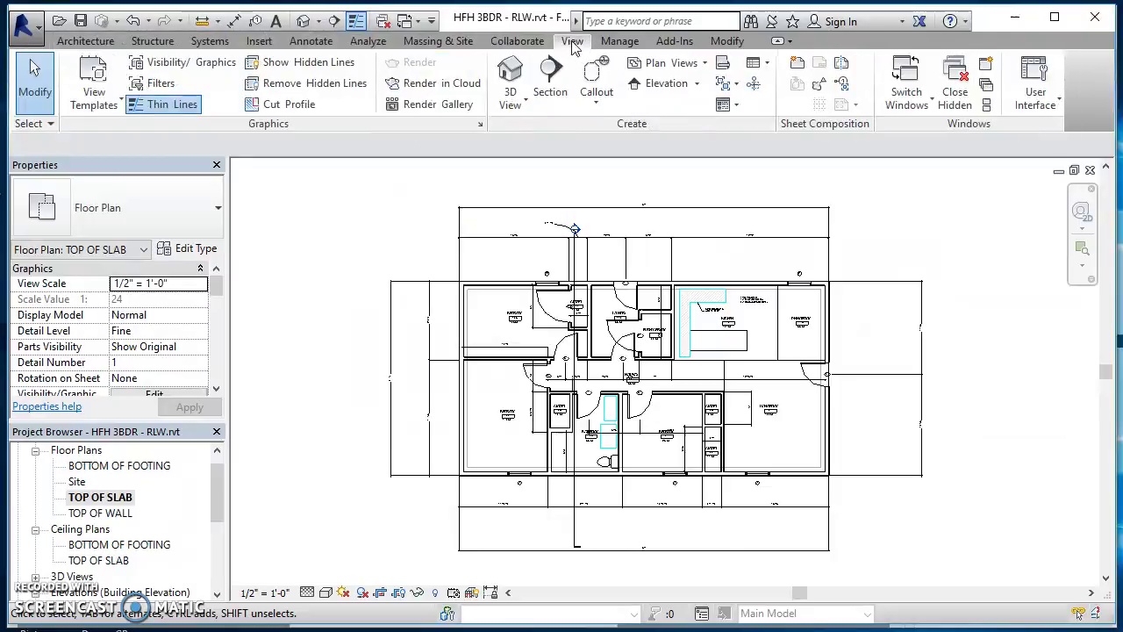
{"action": "left_click", "coordinate": [553, 88]}
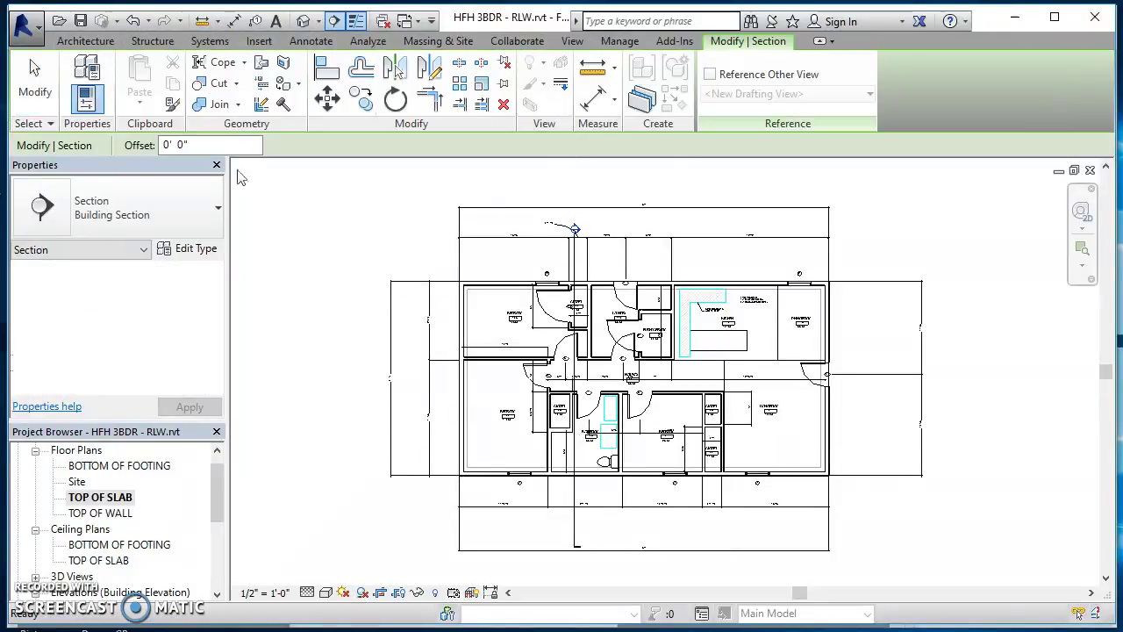
{"action": "left_click", "coordinate": [180, 215]}
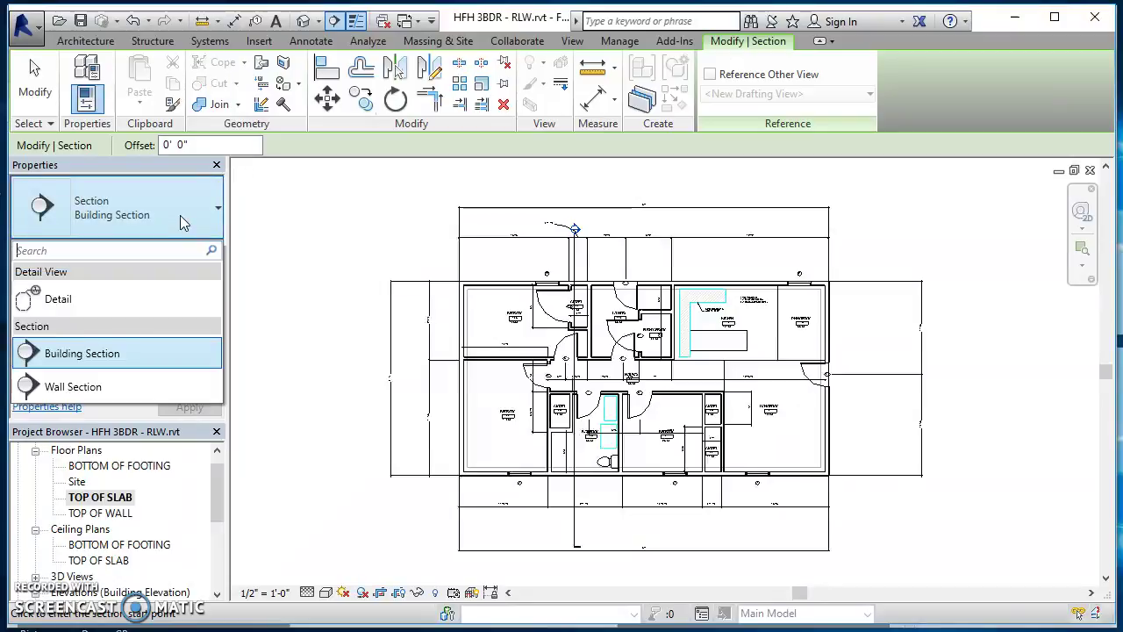
{"action": "left_click", "coordinate": [88, 390]}
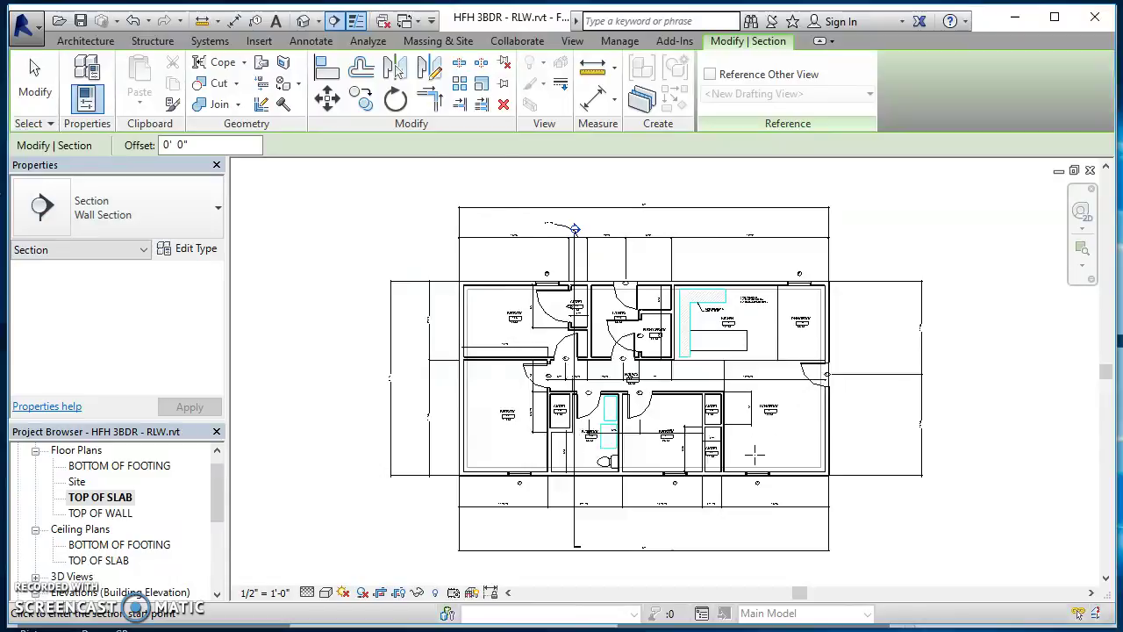
{"action": "scroll", "coordinate": [758, 460], "scroll_direction": "up", "scroll_amount": 5}
{"action": "scroll", "coordinate": [763, 509], "scroll_direction": "up", "scroll_amount": 2}
{"action": "middle_click_drag", "start_coordinate": [784, 522], "coordinate": [834, 391]}
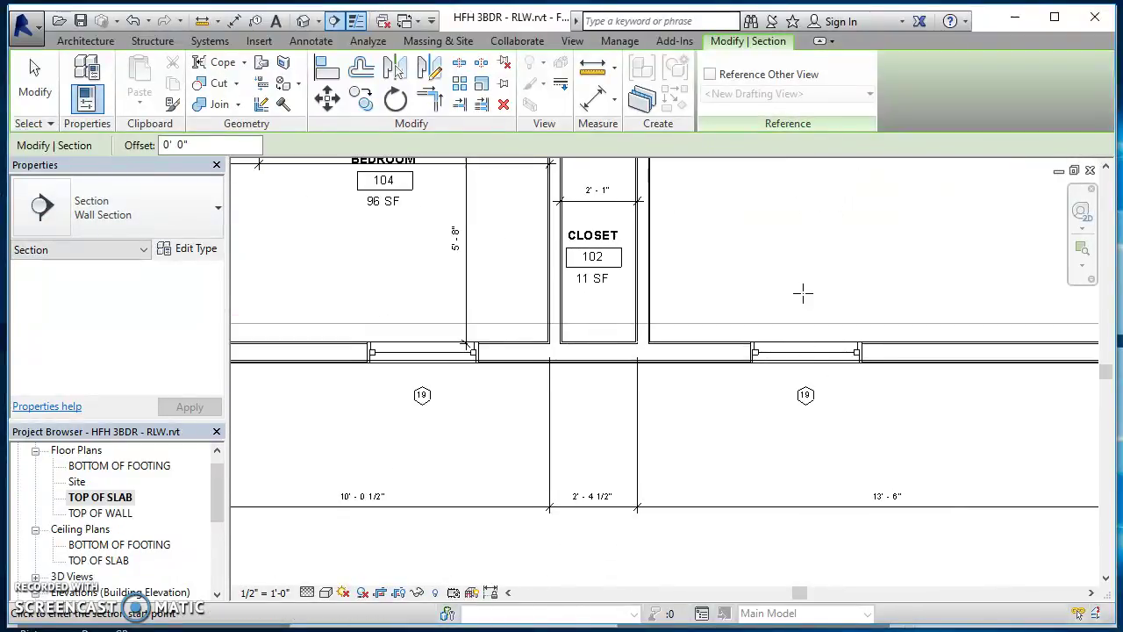
{"action": "left_click", "coordinate": [806, 270]}
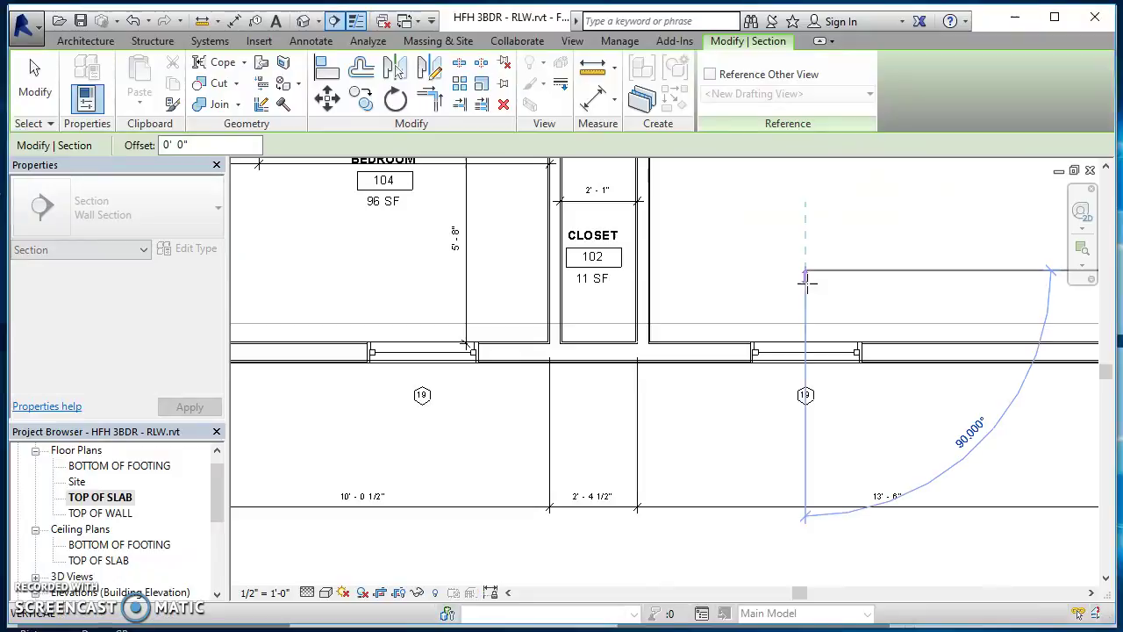
{"action": "left_click", "coordinate": [805, 445]}
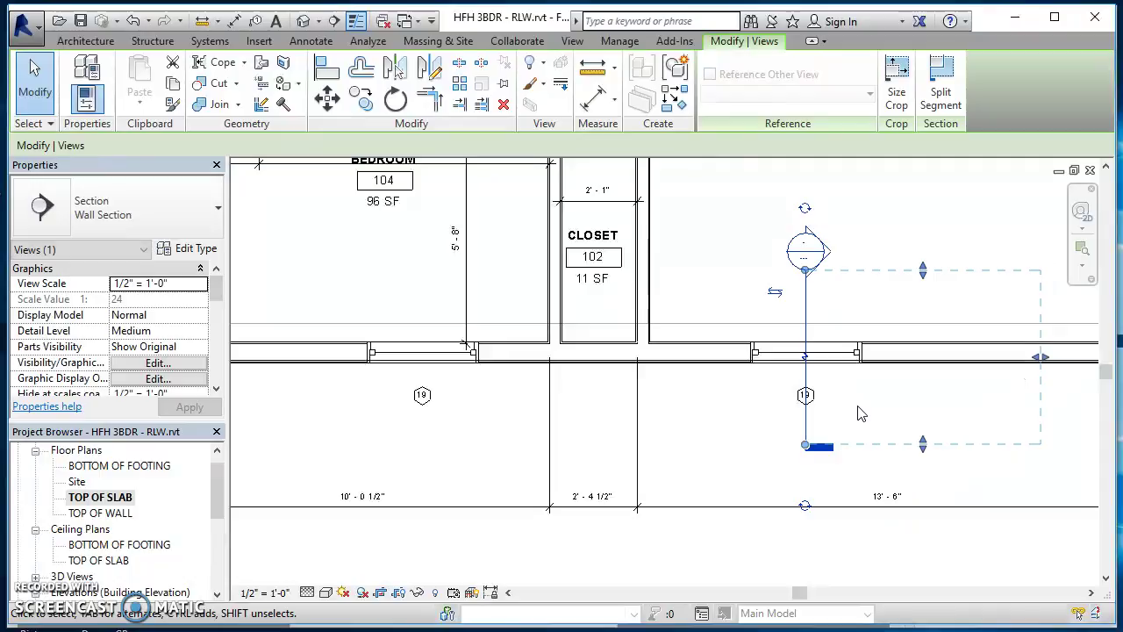
{"action": "middle_click_drag", "start_coordinate": [886, 394], "coordinate": [654, 412]}
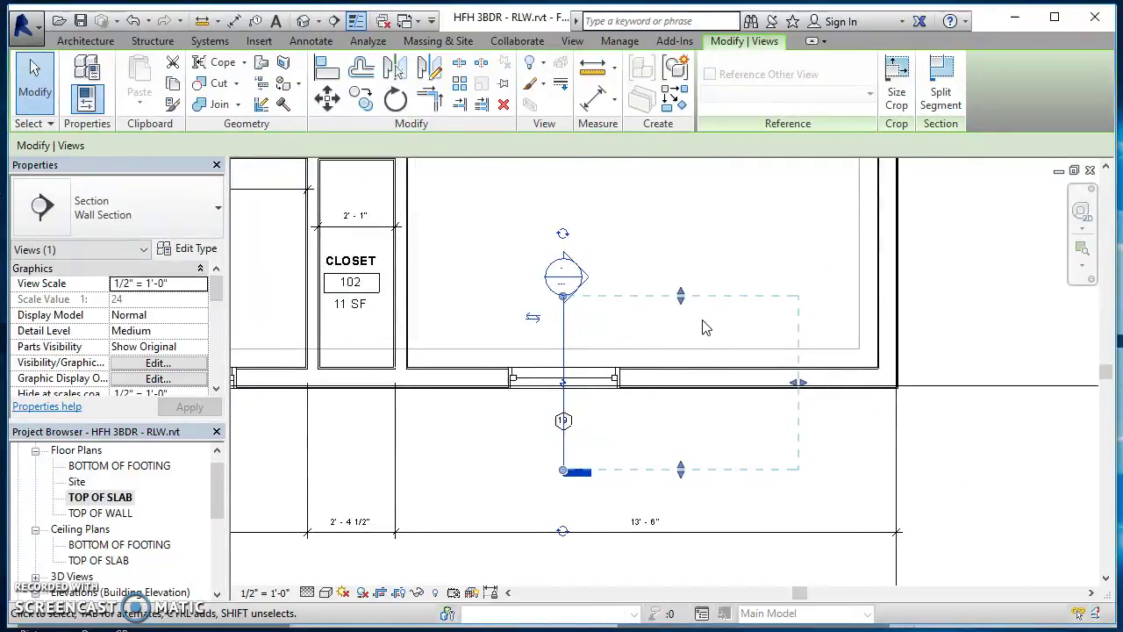
Reduce the wall section's view depth to about 5'-3 1/2" and tighten its crop extents on both sides of the window wall
{"action": "scroll", "coordinate": [702, 323], "scroll_direction": "up", "scroll_amount": 1}
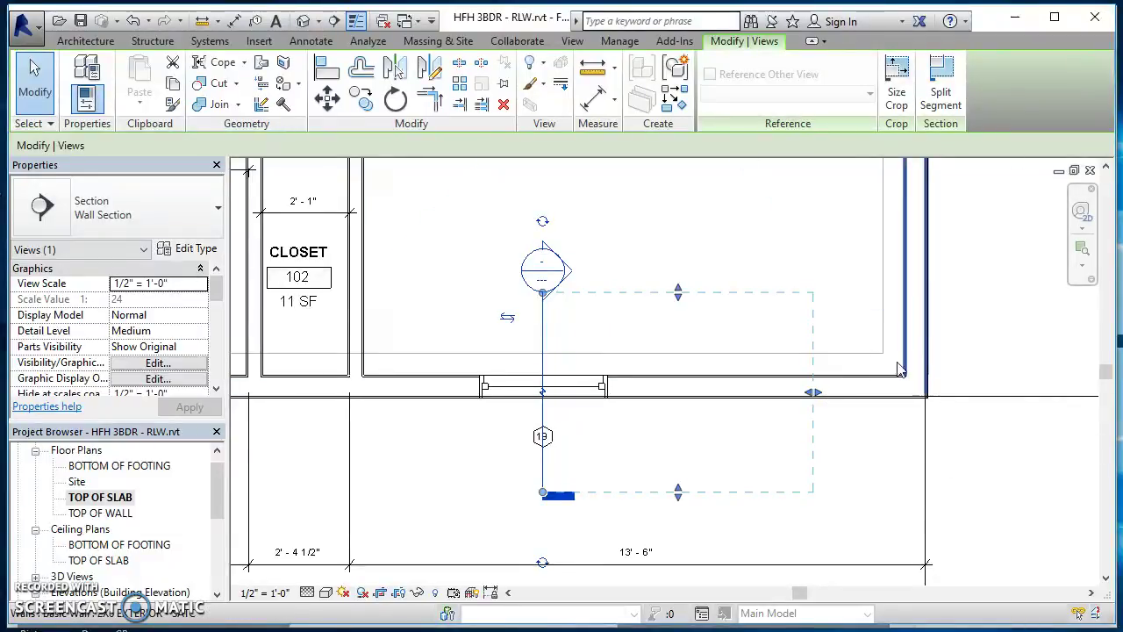
{"action": "left_click_drag", "start_coordinate": [809, 399], "coordinate": [767, 392]}
{"action": "left_click_drag", "start_coordinate": [654, 292], "coordinate": [635, 216]}
{"action": "left_click_drag", "start_coordinate": [659, 493], "coordinate": [640, 435]}
{"action": "left_click_drag", "start_coordinate": [655, 223], "coordinate": [658, 311]}
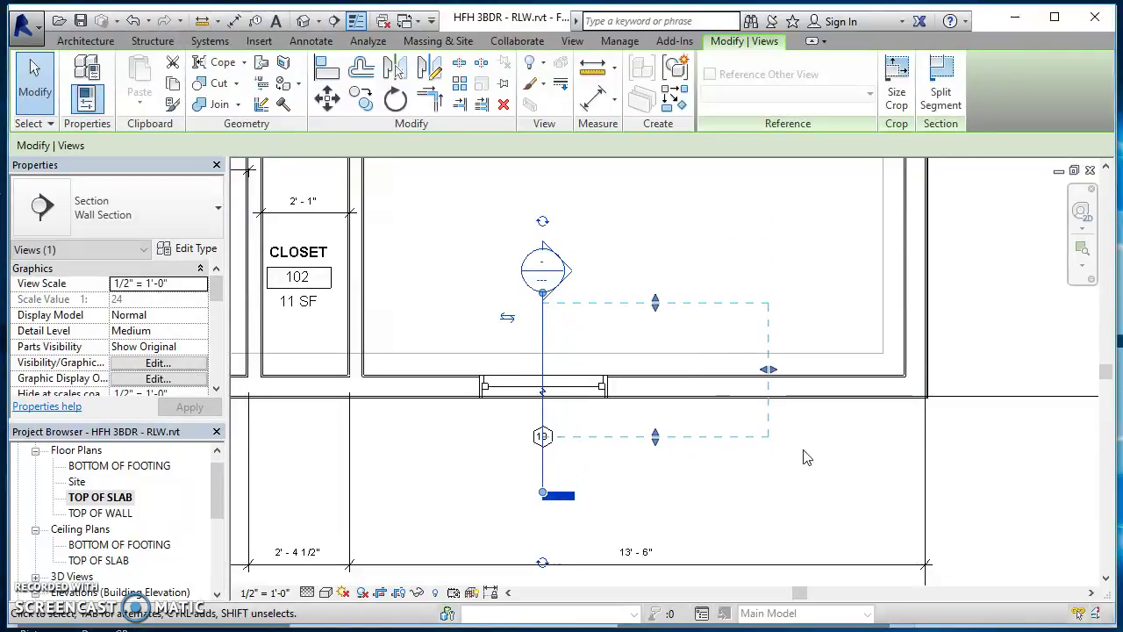
{"action": "left_click", "coordinate": [690, 236]}
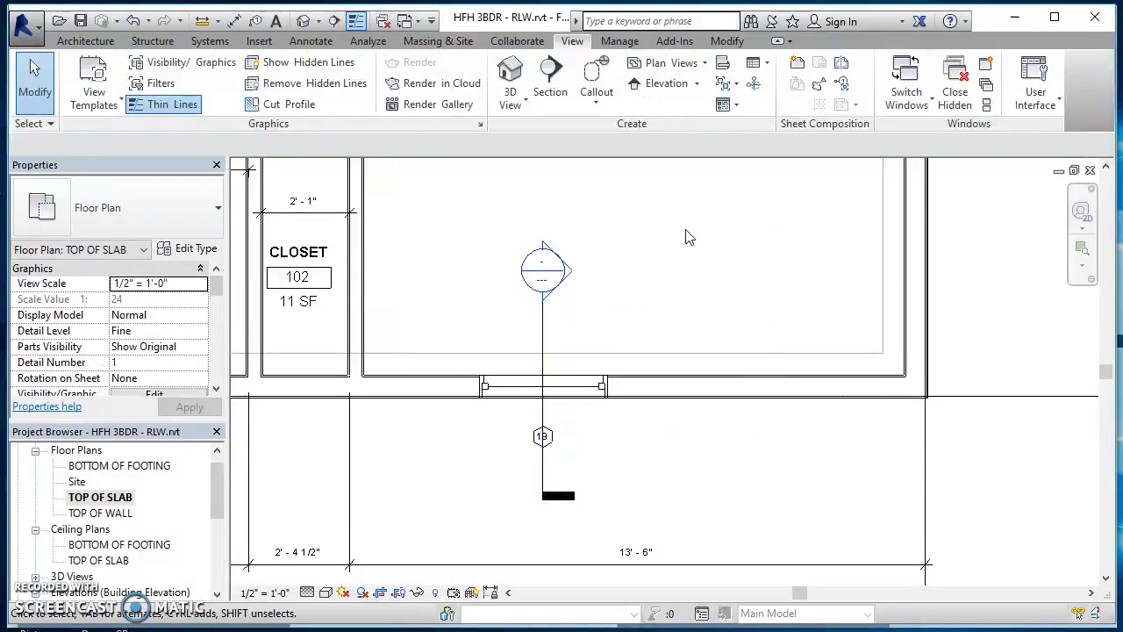
Open the view defined by the new wall section's marker and examine its roof, window wall, footing and levels
{"action": "scroll", "coordinate": [646, 294], "scroll_direction": "up", "scroll_amount": 3}
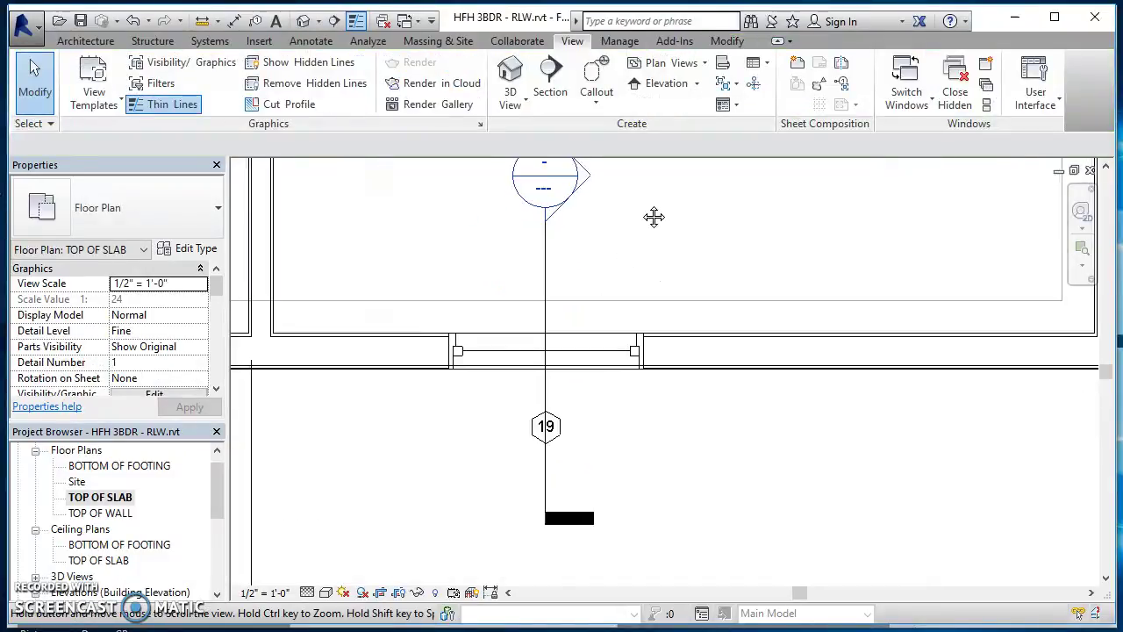
{"action": "scroll", "coordinate": [621, 254], "scroll_direction": "down", "scroll_amount": 1}
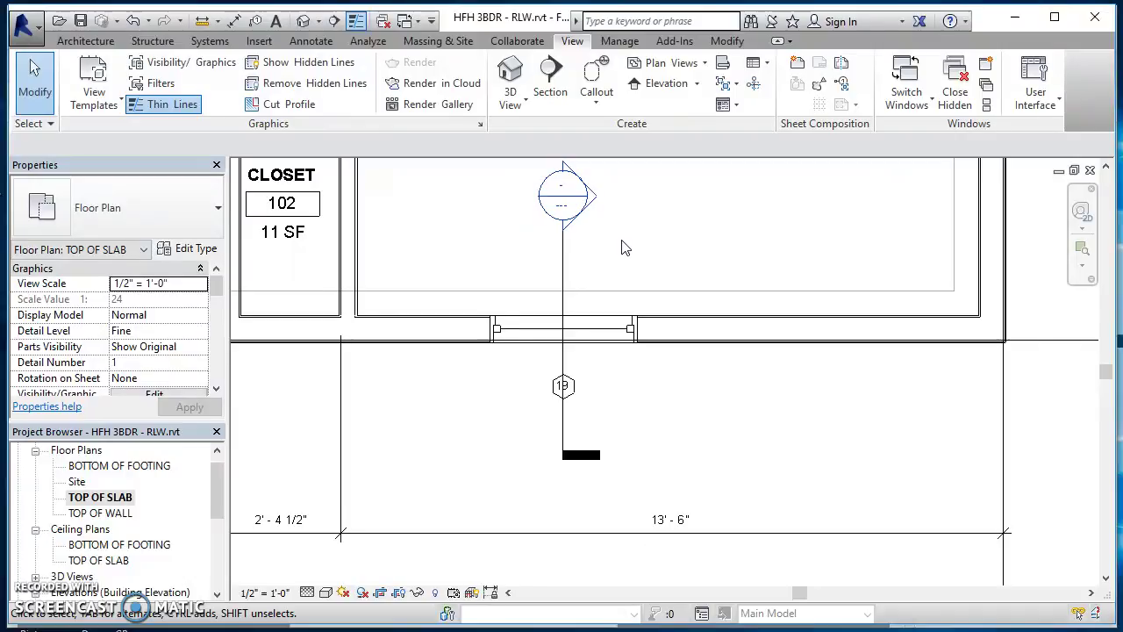
{"action": "scroll", "coordinate": [610, 236], "scroll_direction": "up", "scroll_amount": 3}
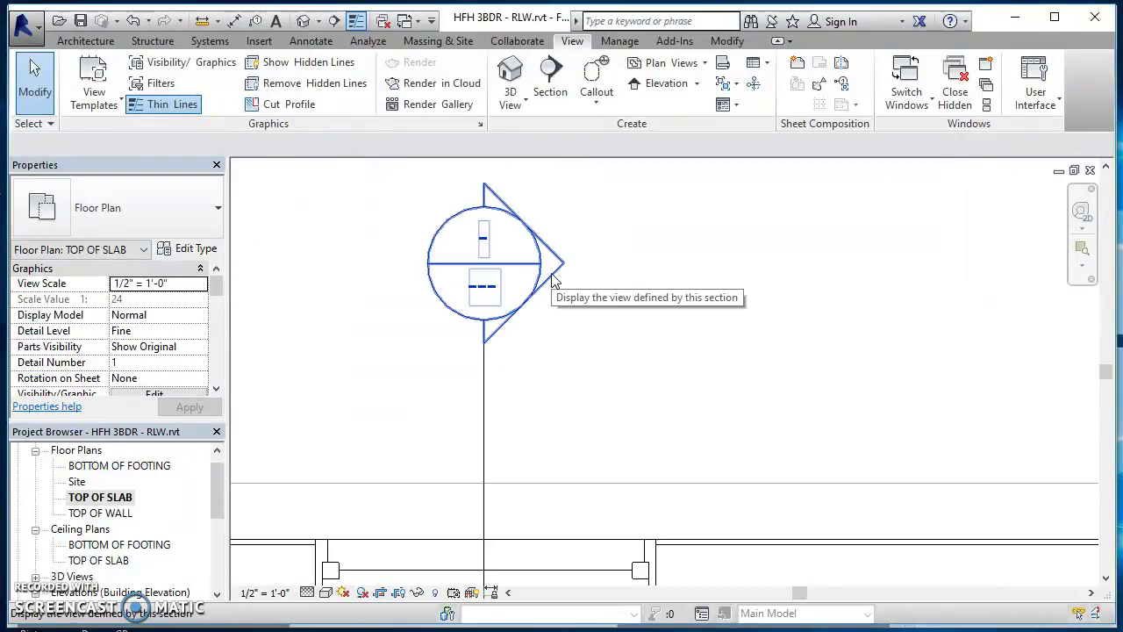
{"action": "double_click", "coordinate": [553, 279]}
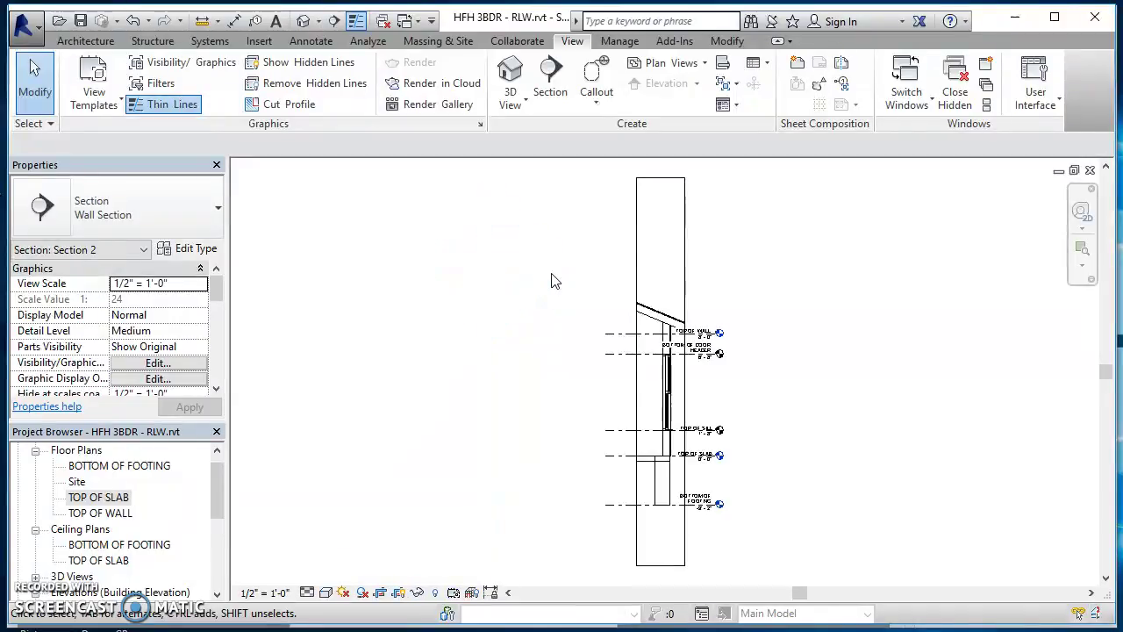
{"action": "scroll", "coordinate": [666, 345], "scroll_direction": "up", "scroll_amount": 5}
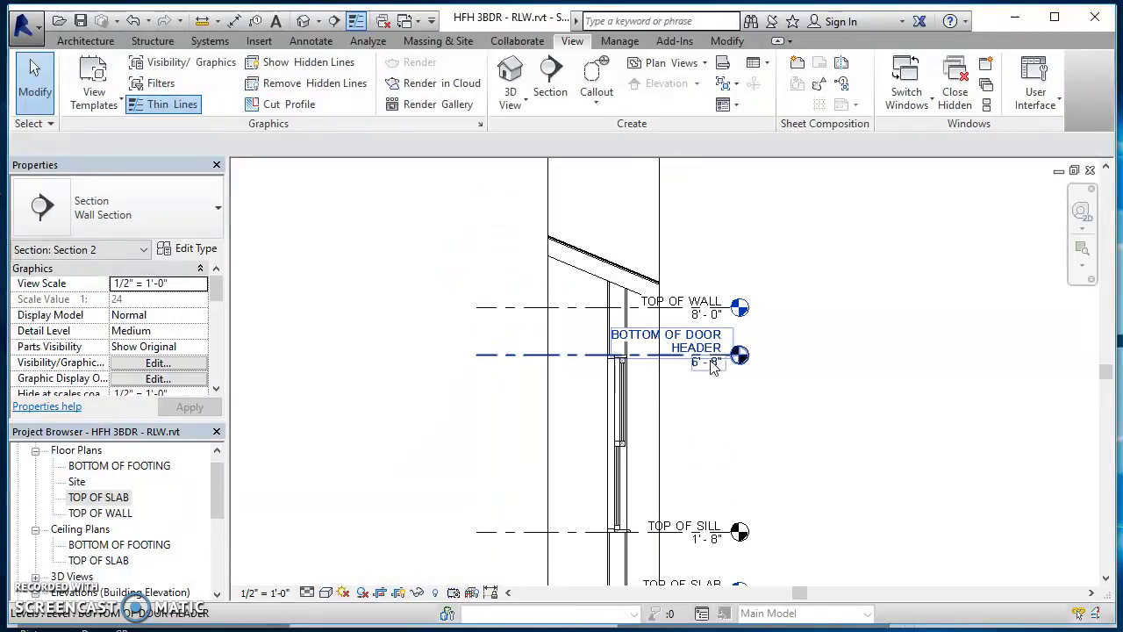
{"action": "scroll", "coordinate": [726, 489], "scroll_direction": "down", "scroll_amount": 4}
{"action": "middle_click_drag", "start_coordinate": [727, 489], "coordinate": [622, 379]}
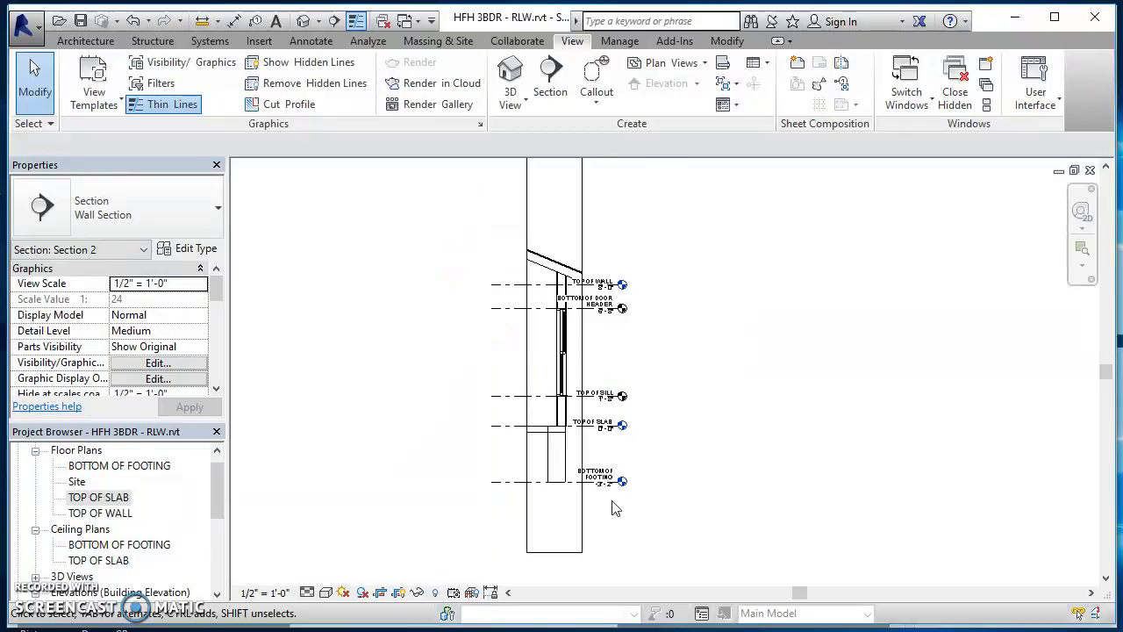
{"action": "scroll", "coordinate": [614, 503], "scroll_direction": "up", "scroll_amount": 2}
{"action": "middle_click_drag", "start_coordinate": [598, 302], "coordinate": [639, 385]}
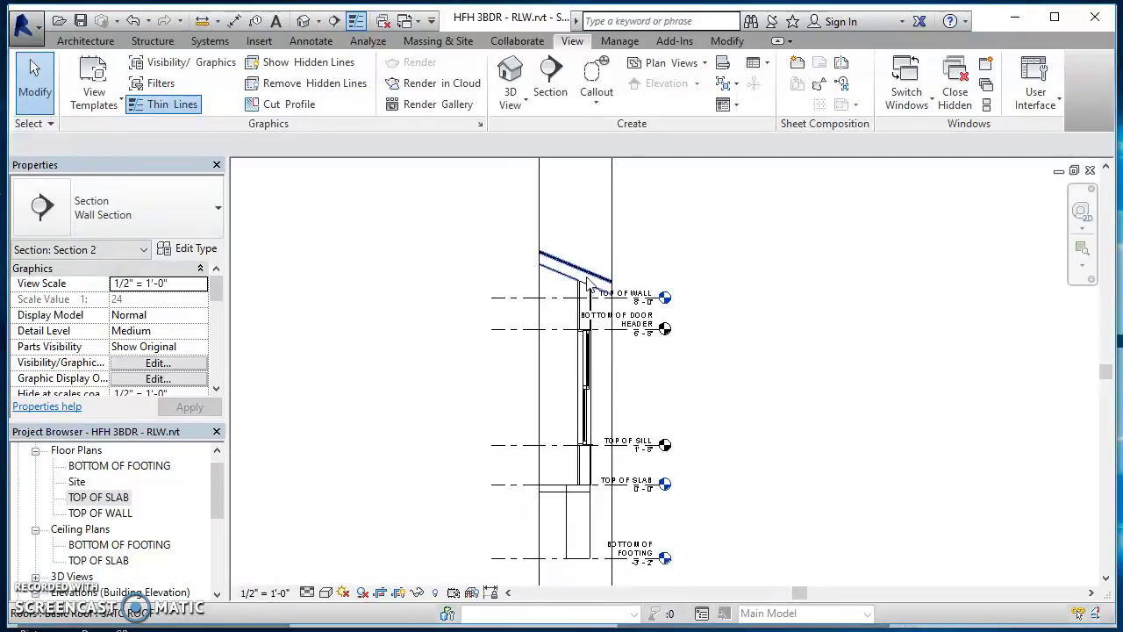
Widen the section's crop region on both sides to include the full roof overhang outside and more slab and roof inside
{"action": "left_click", "coordinate": [610, 198]}
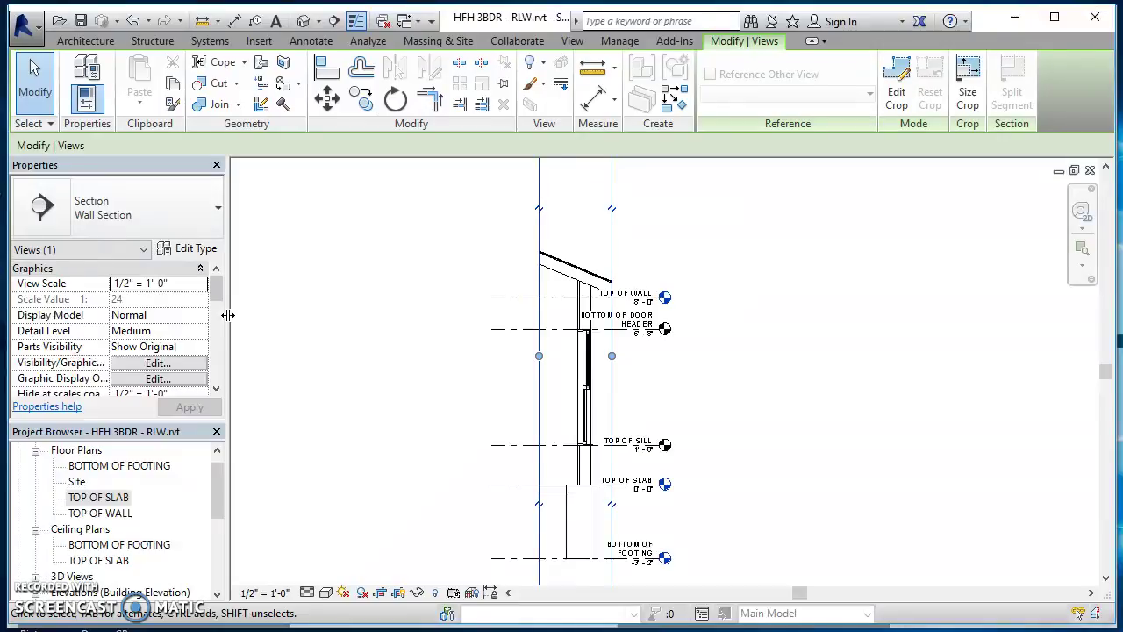
{"action": "left_click_drag", "start_coordinate": [215, 291], "coordinate": [216, 333]}
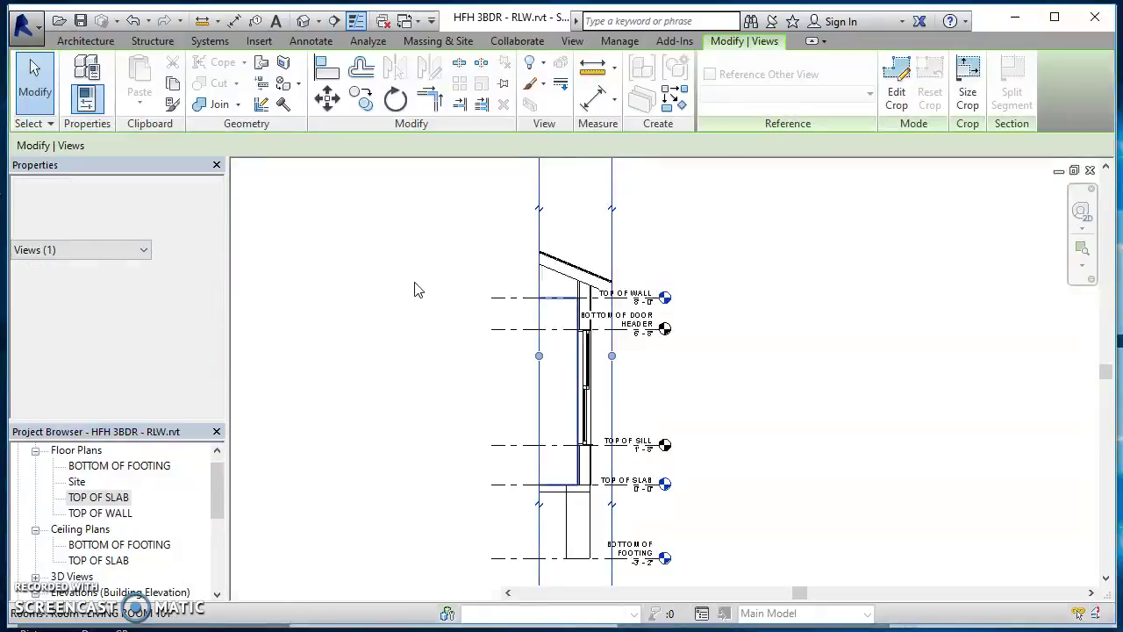
{"action": "left_click_drag", "start_coordinate": [612, 356], "coordinate": [767, 356]}
{"action": "left_click_drag", "start_coordinate": [538, 356], "coordinate": [423, 356]}
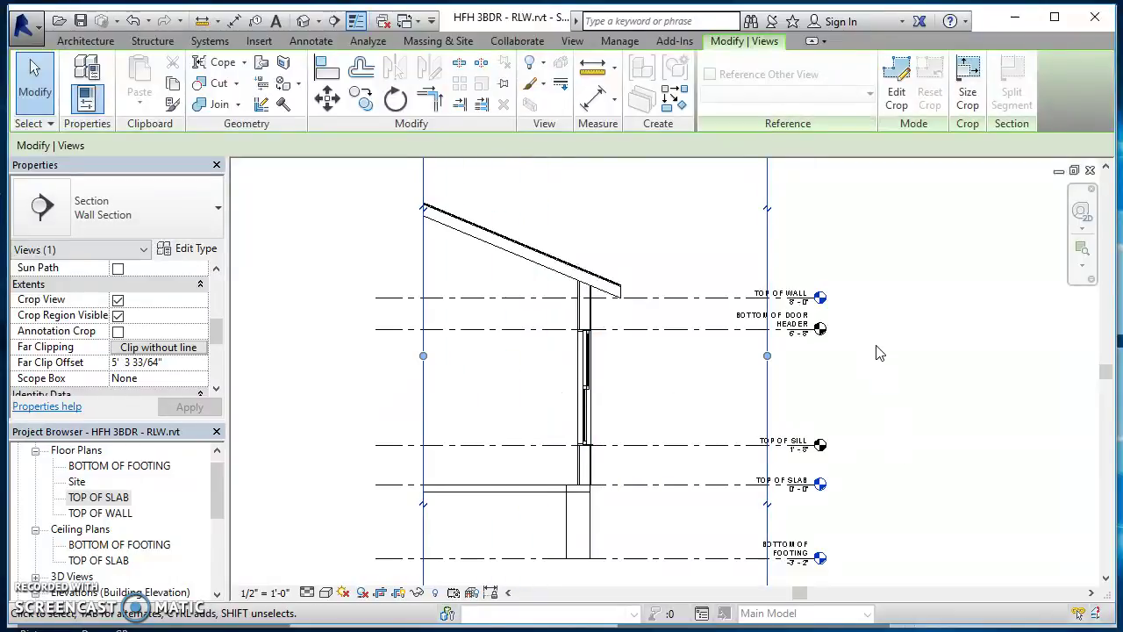
{"action": "left_click", "coordinate": [899, 354]}
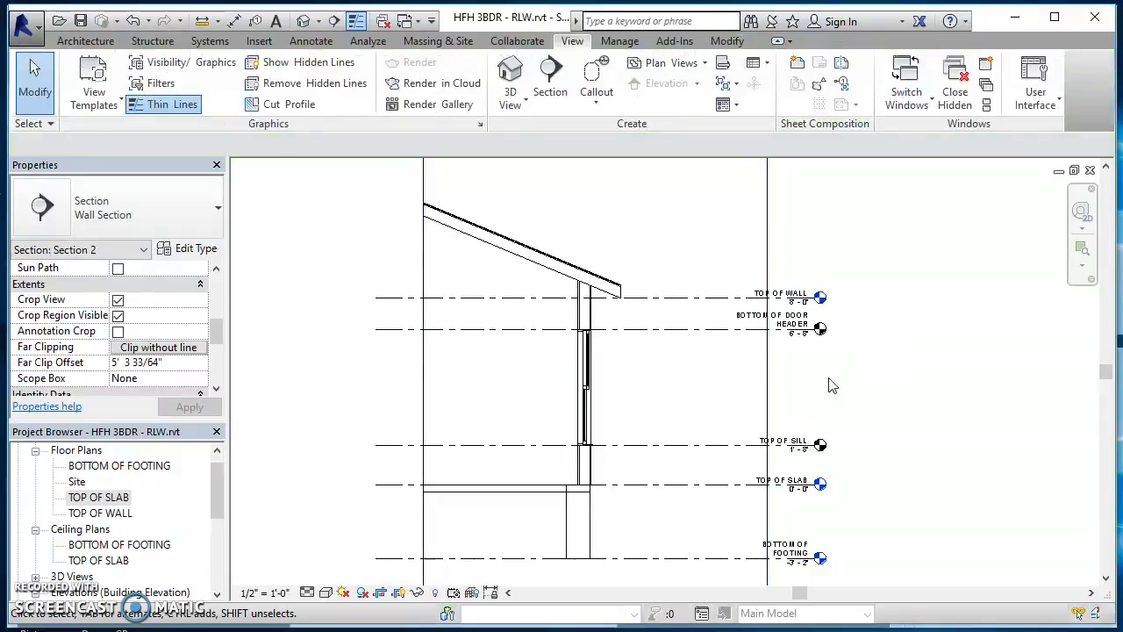
Set the wall section view's detail level to Fine and fit the view to the window
{"action": "scroll", "coordinate": [657, 429], "scroll_direction": "up", "scroll_amount": 5}
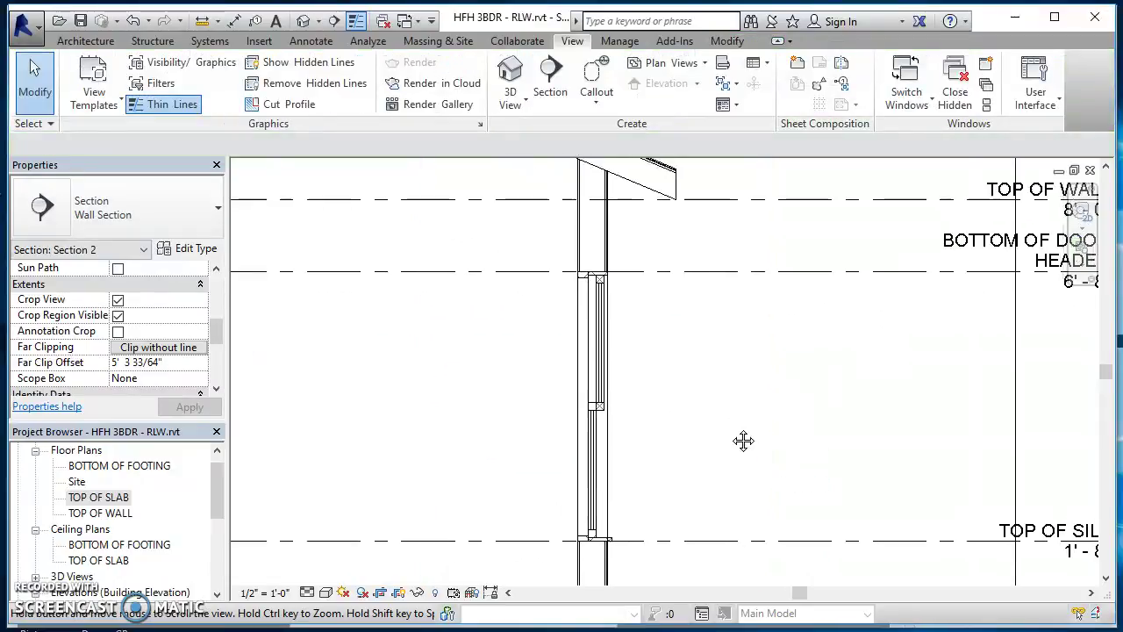
{"action": "left_click", "coordinate": [308, 593]}
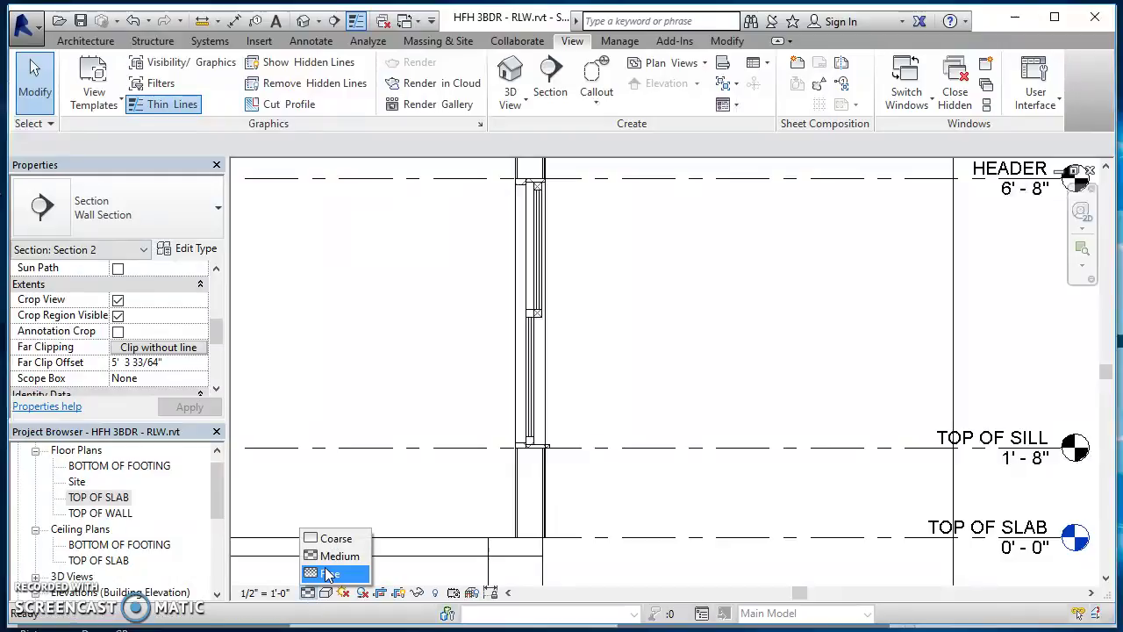
{"action": "left_click", "coordinate": [329, 574]}
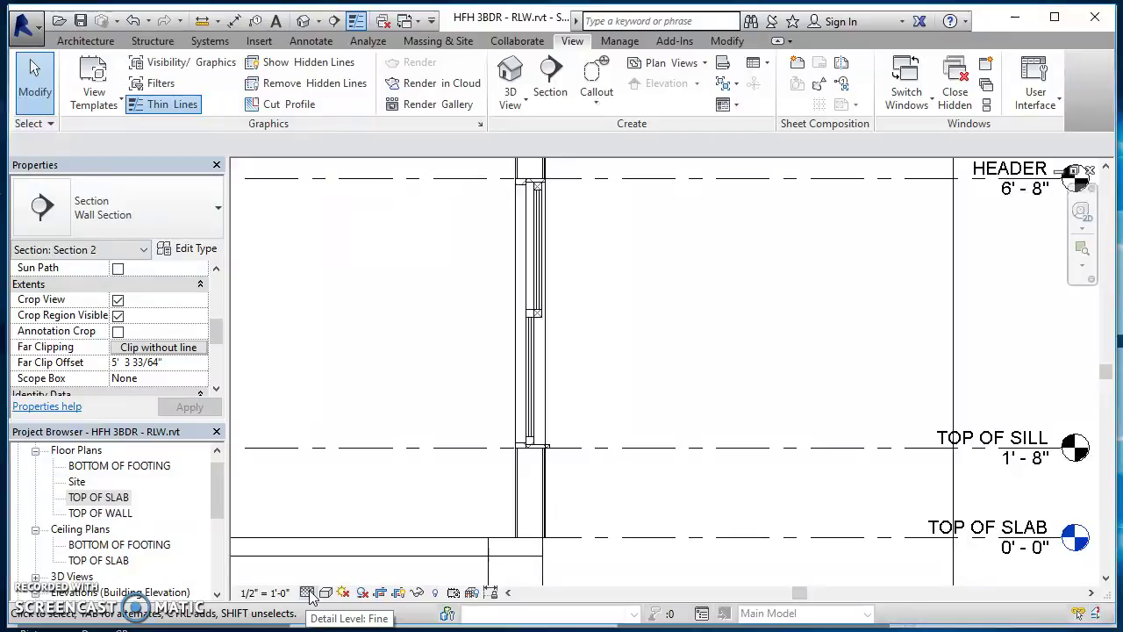
{"action": "key", "text": "z"}
{"action": "key", "text": "f"}
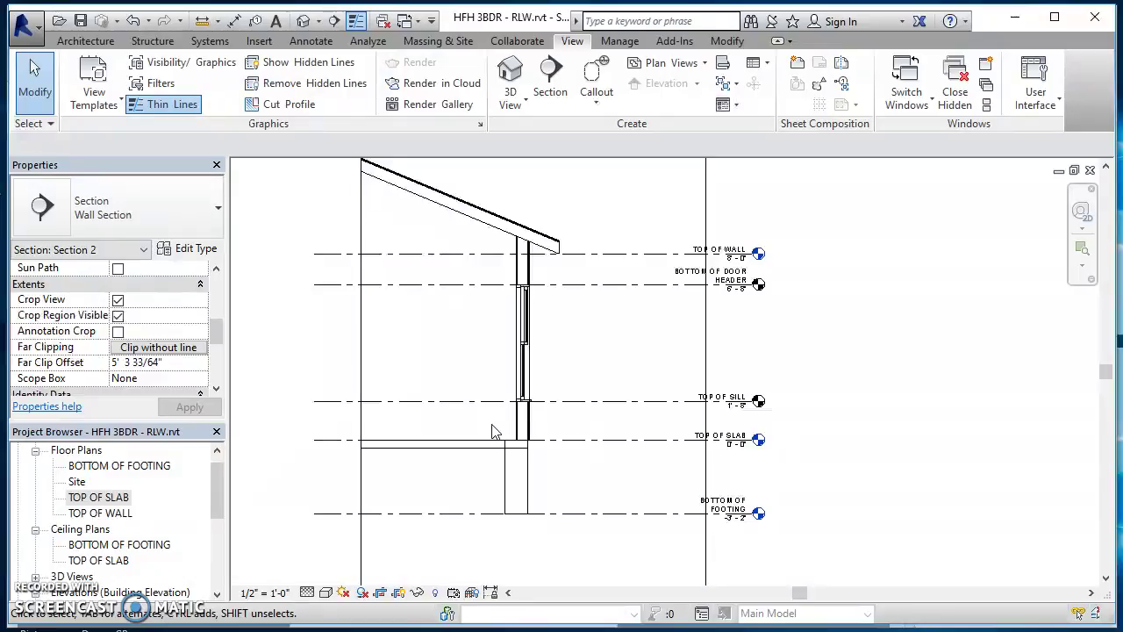
Open the existing sheet A101 - Unnamed to check its titleblock
{"action": "left_click_drag", "start_coordinate": [216, 487], "coordinate": [211, 572]}
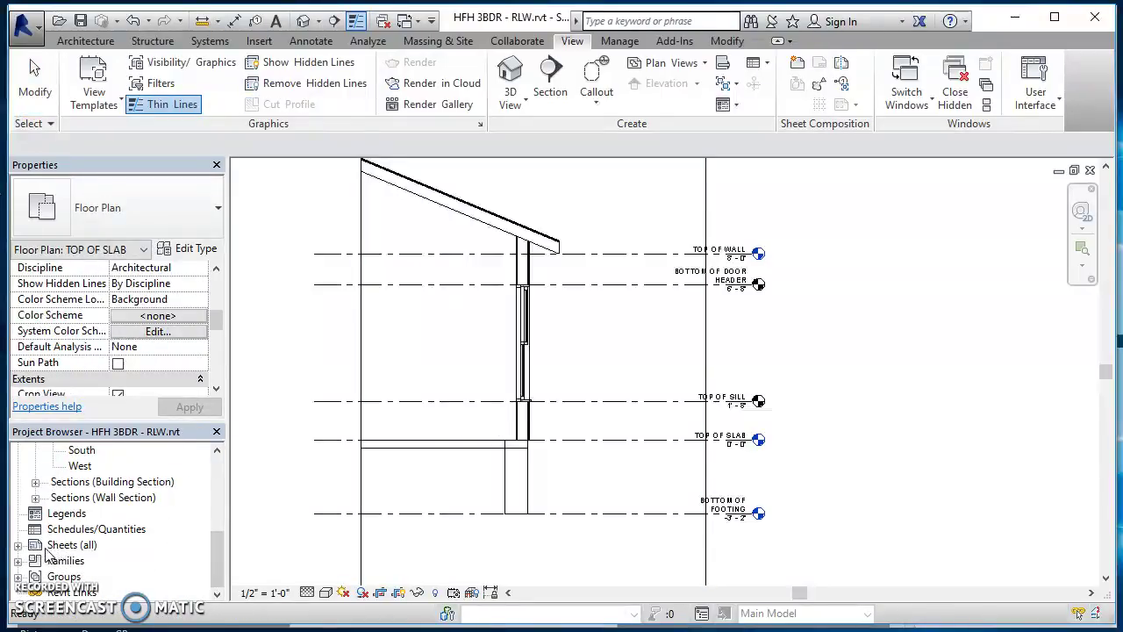
{"action": "left_click", "coordinate": [18, 545]}
{"action": "double_click", "coordinate": [58, 561]}
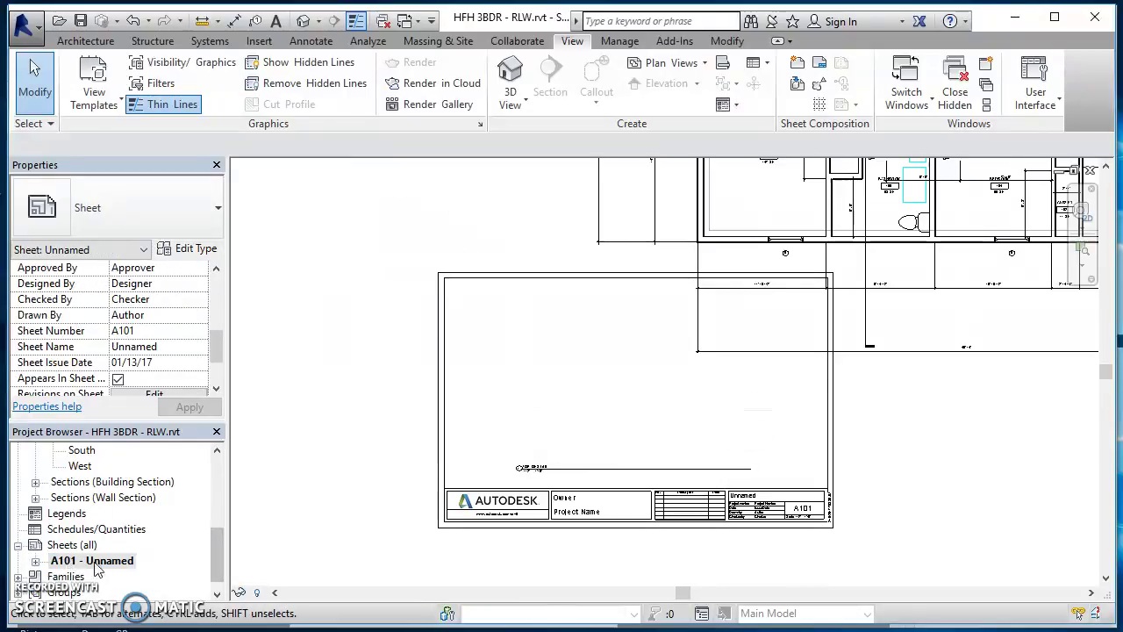
Create a new sheet using the SATC D-Size titleblock loaded from the US Imperial Titleblocks folder
{"action": "right_click", "coordinate": [72, 546]}
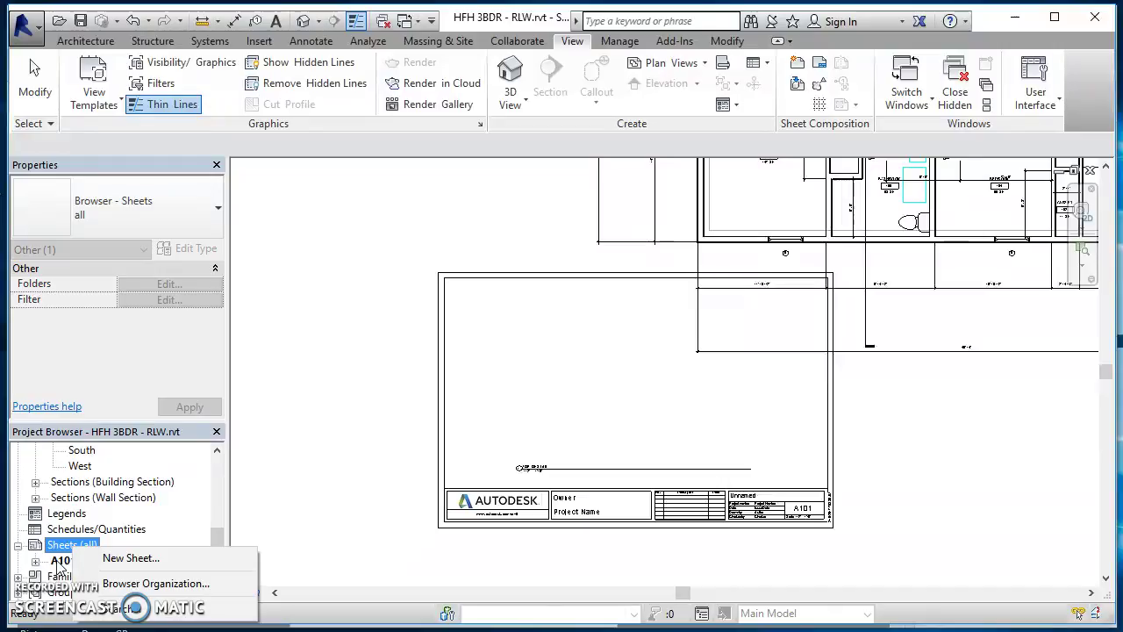
{"action": "left_click", "coordinate": [131, 559]}
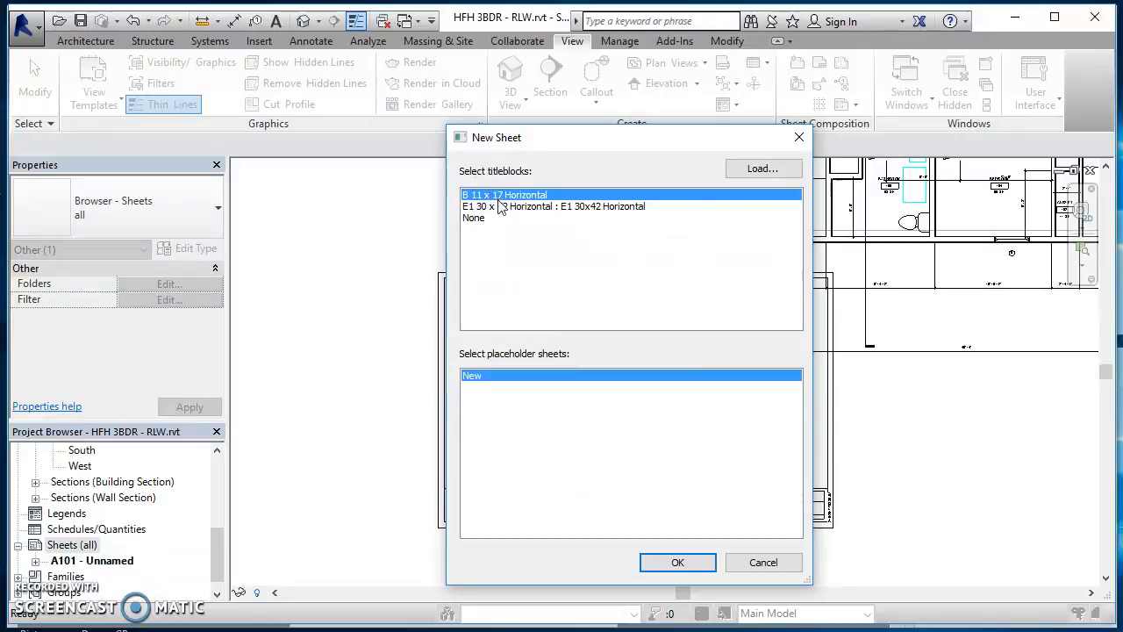
{"action": "left_click", "coordinate": [756, 171]}
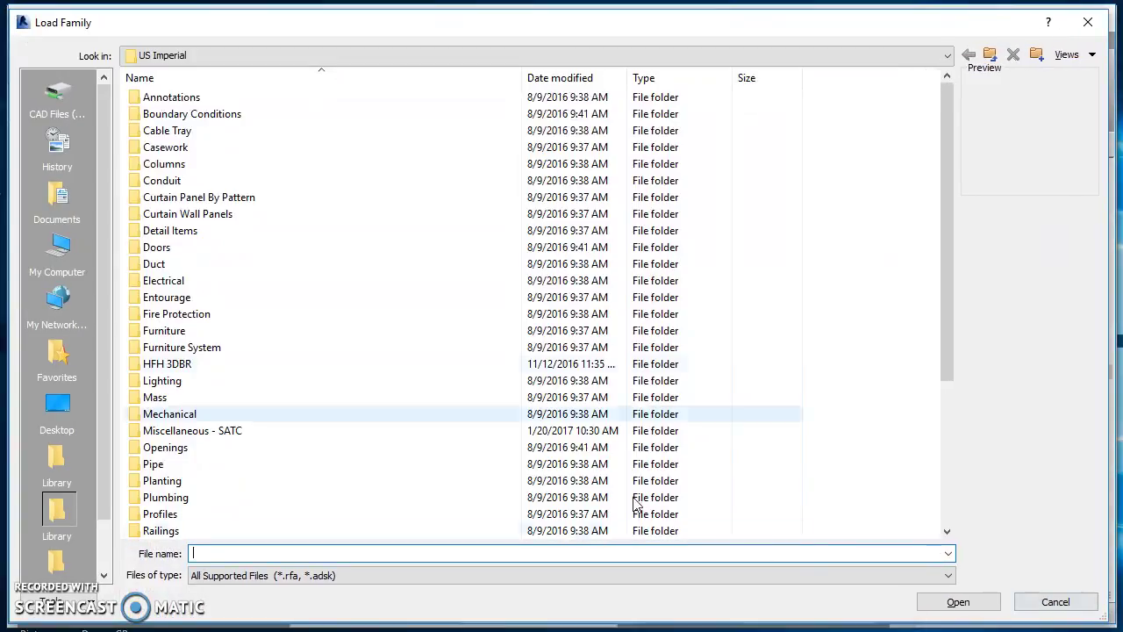
{"action": "scroll", "coordinate": [226, 308], "scroll_direction": "down", "scroll_amount": 5}
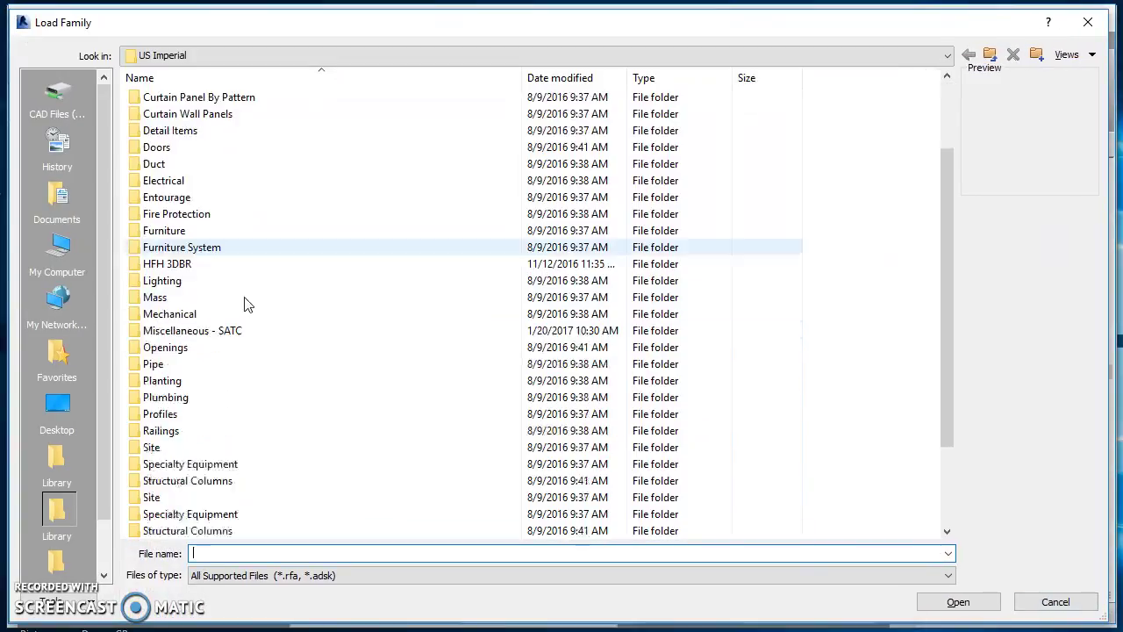
{"action": "double_click", "coordinate": [171, 515]}
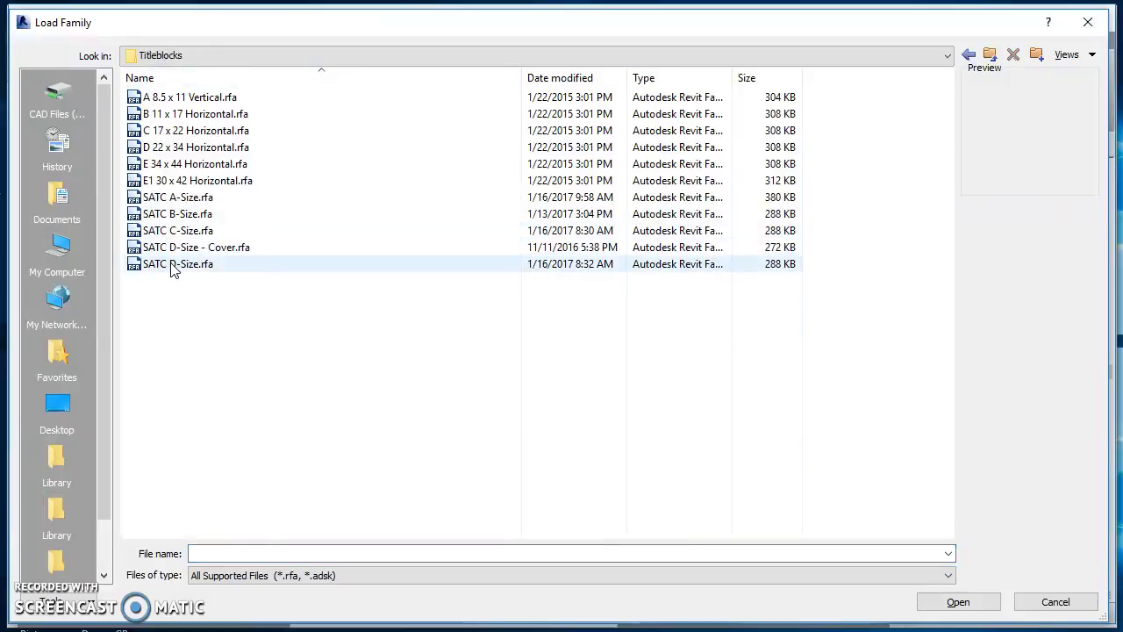
{"action": "left_click", "coordinate": [173, 263]}
{"action": "left_click", "coordinate": [953, 602]}
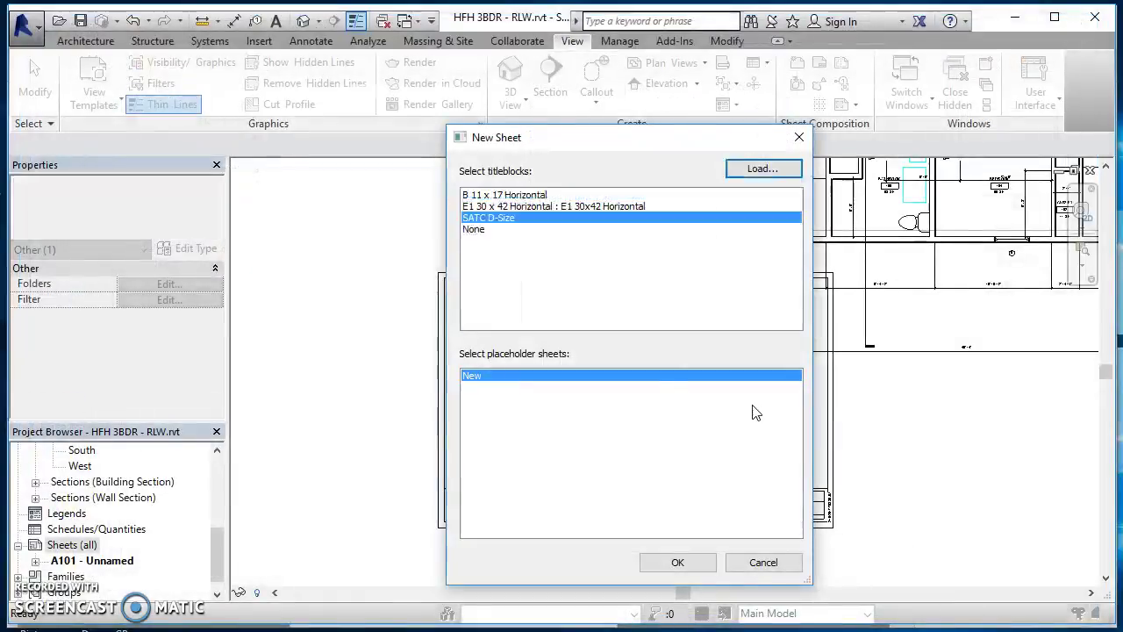
{"action": "left_click", "coordinate": [707, 563]}
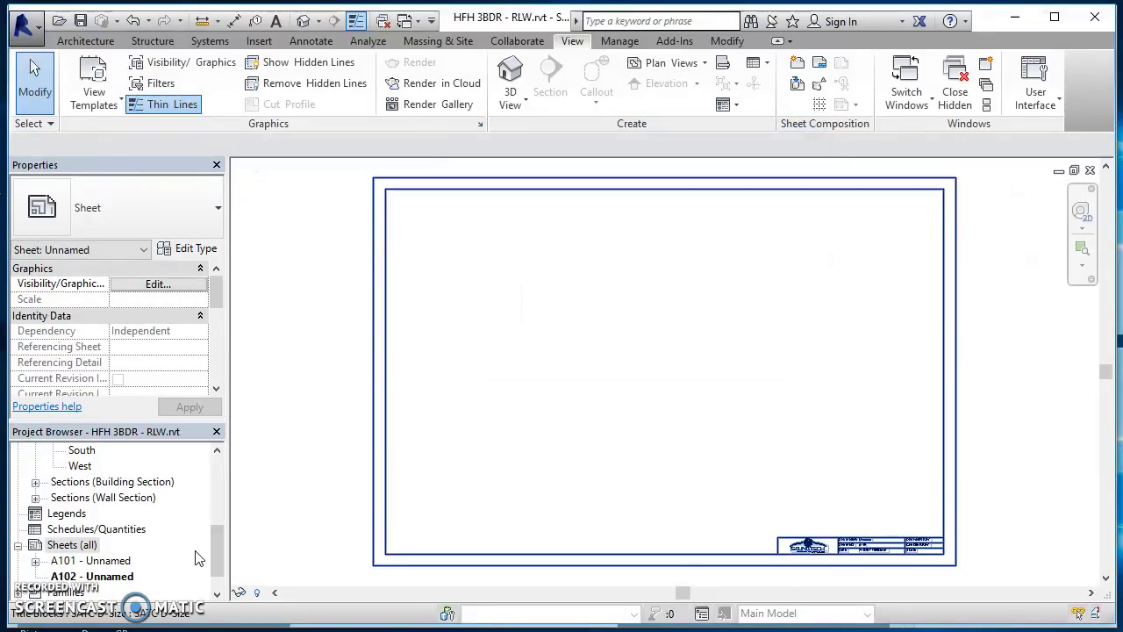
Place the Section 2 wall section view on the left half of the new sheet
{"action": "mouse_move", "coordinate": [223, 550]}
{"action": "left_mouse_down"}
{"action": "mouse_move", "coordinate": [214, 493]}
{"action": "mouse_move", "coordinate": [214, 533]}
{"action": "left_mouse_up"}
{"action": "left_click", "coordinate": [72, 593]}
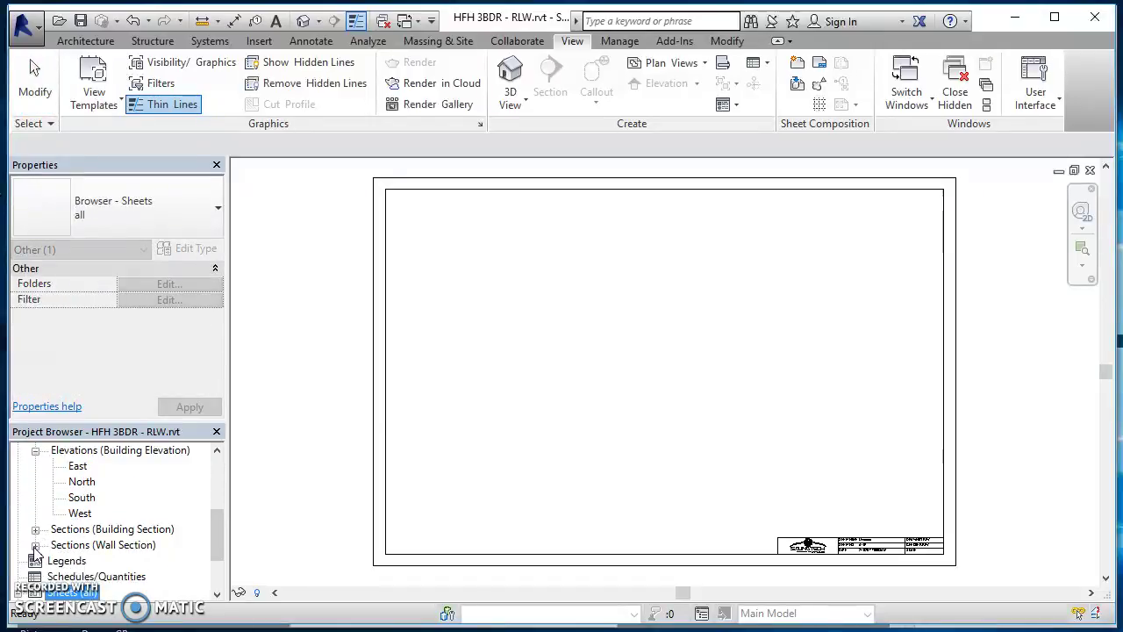
{"action": "left_click", "coordinate": [35, 545]}
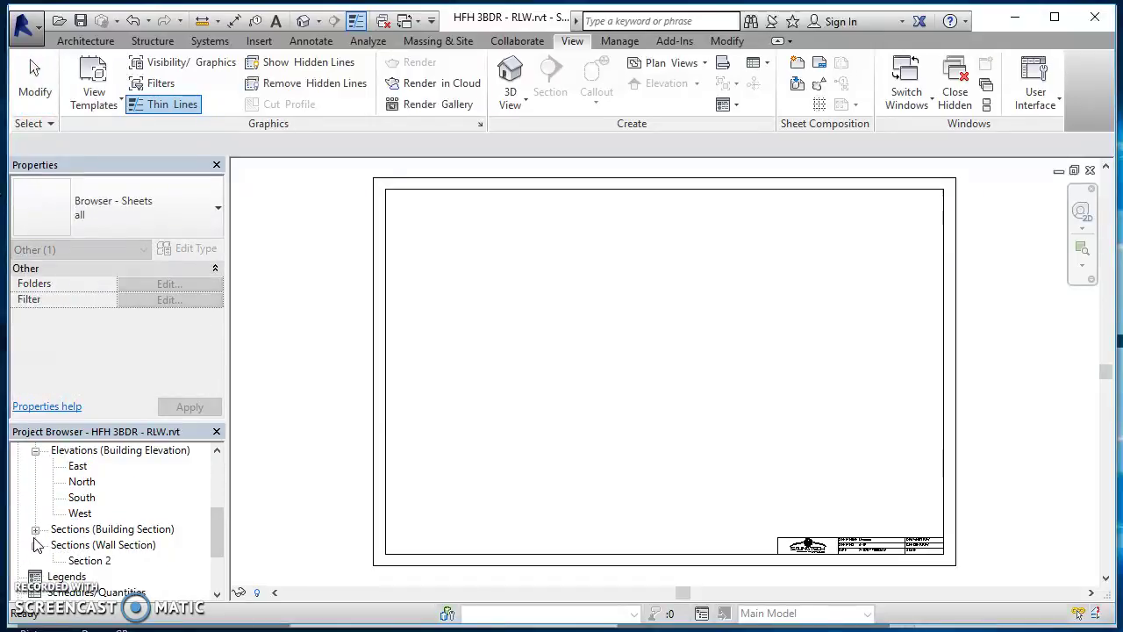
{"action": "left_click", "coordinate": [91, 561]}
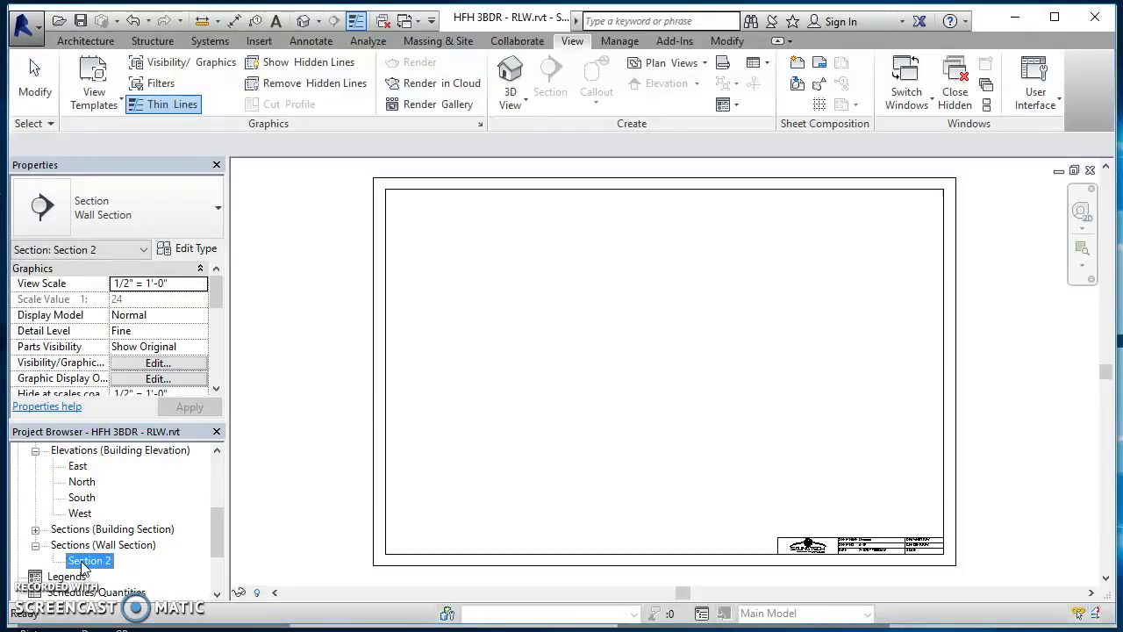
{"action": "left_click_drag", "start_coordinate": [535, 418], "coordinate": [521, 409]}
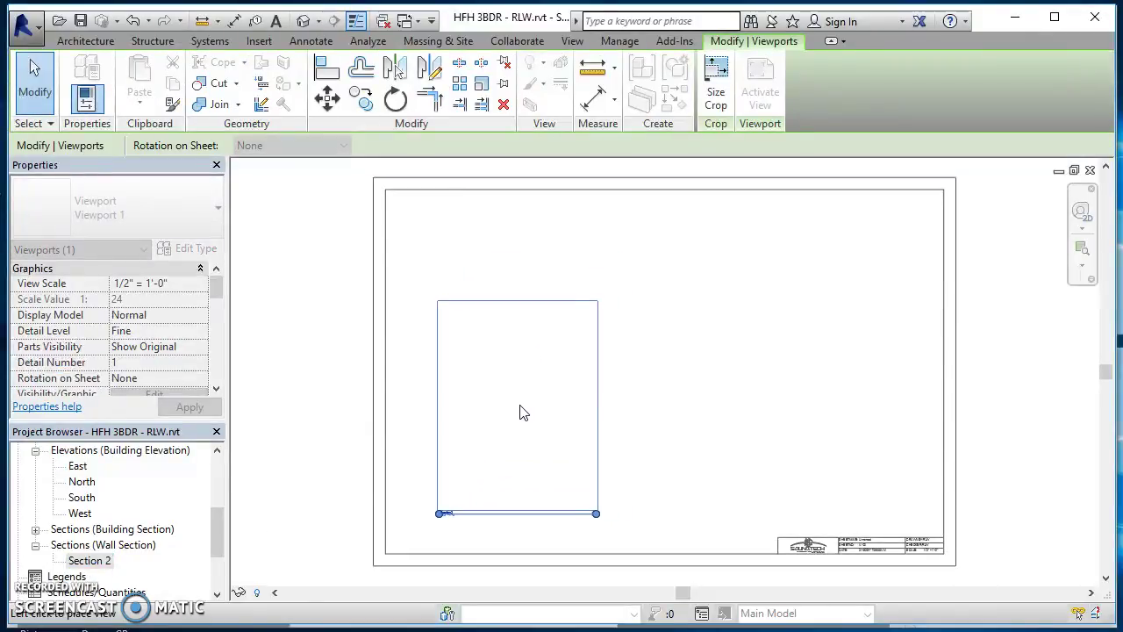
{"action": "left_click", "coordinate": [521, 413]}
Set the view scale of the wall section viewport to 3/4" = 1'-0"
{"action": "left_click", "coordinate": [591, 329]}
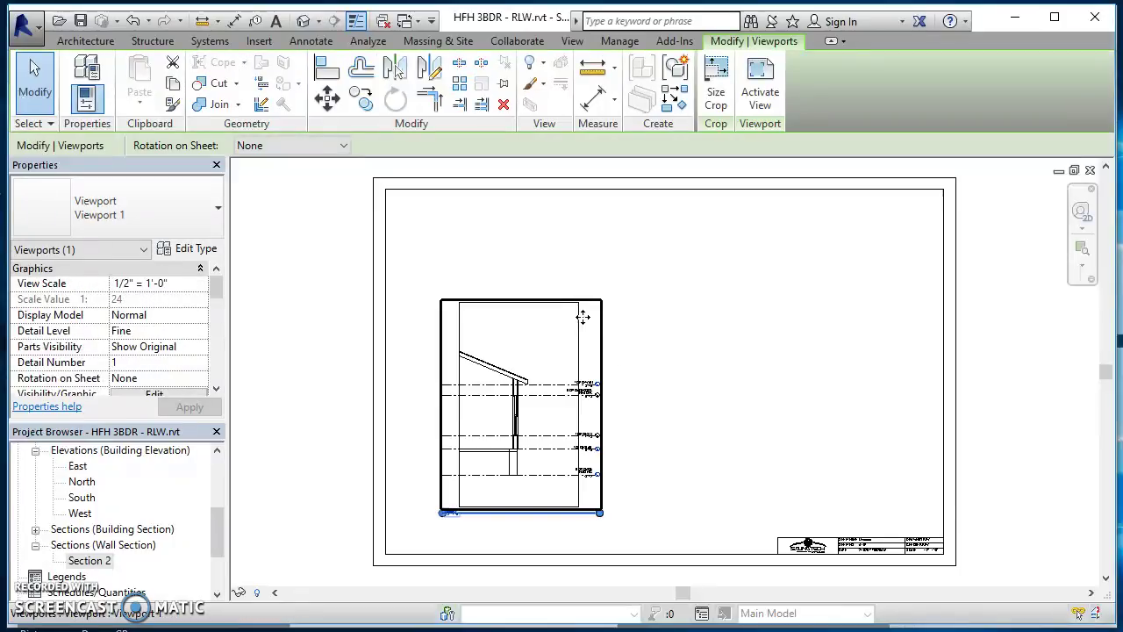
{"action": "left_click", "coordinate": [649, 328]}
{"action": "left_click", "coordinate": [596, 326]}
{"action": "left_click", "coordinate": [193, 287]}
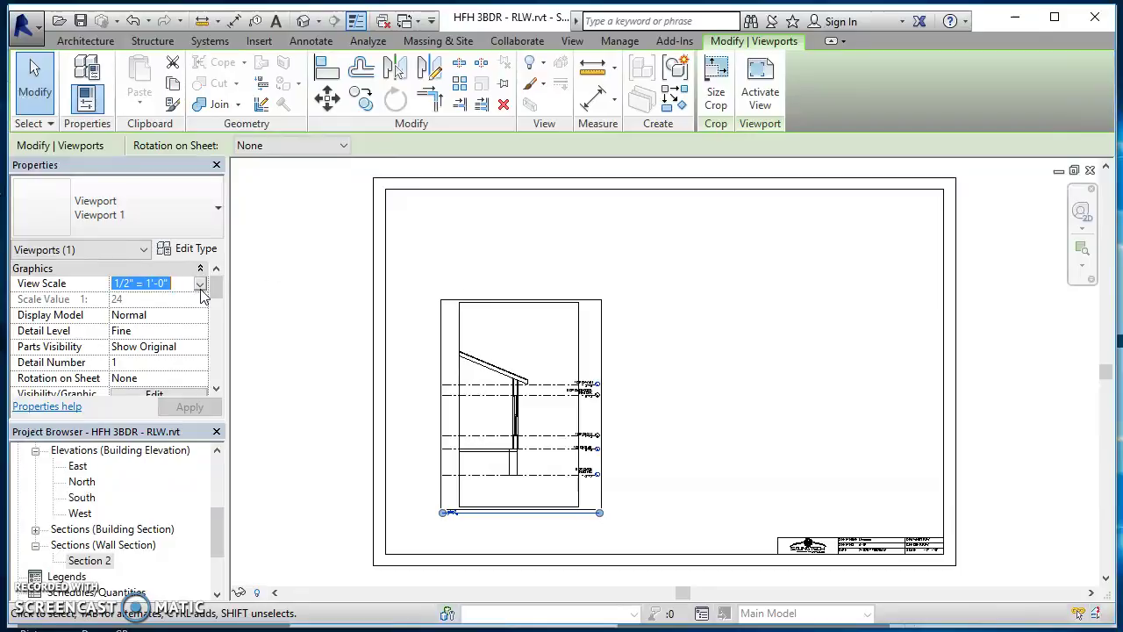
{"action": "left_click", "coordinate": [200, 285]}
{"action": "left_click", "coordinate": [177, 350]}
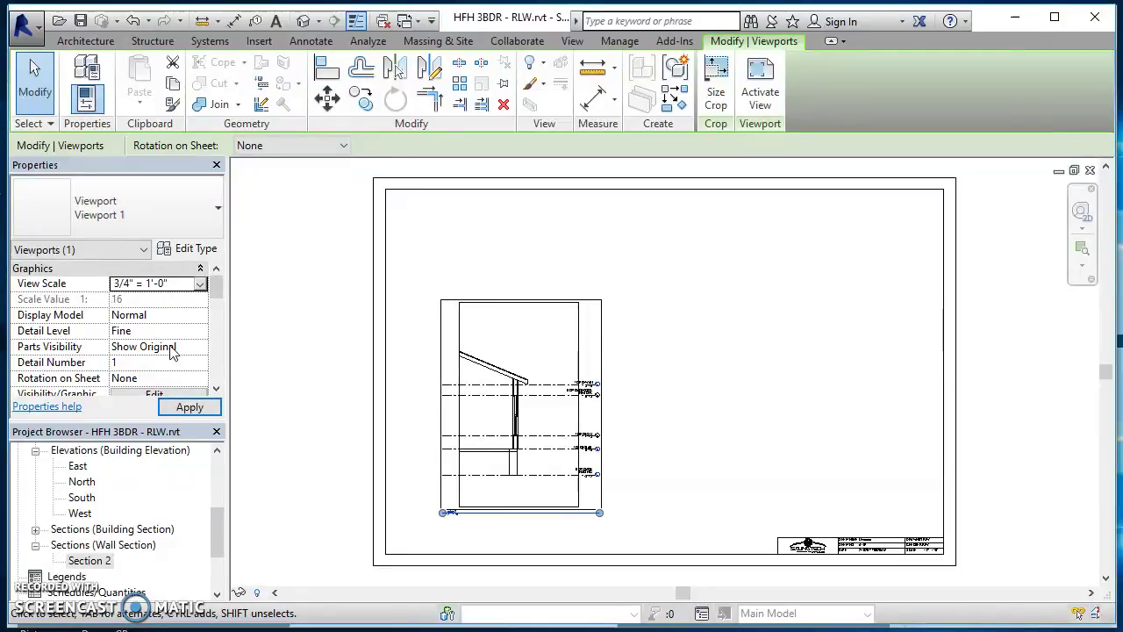
{"action": "left_click", "coordinate": [190, 407]}
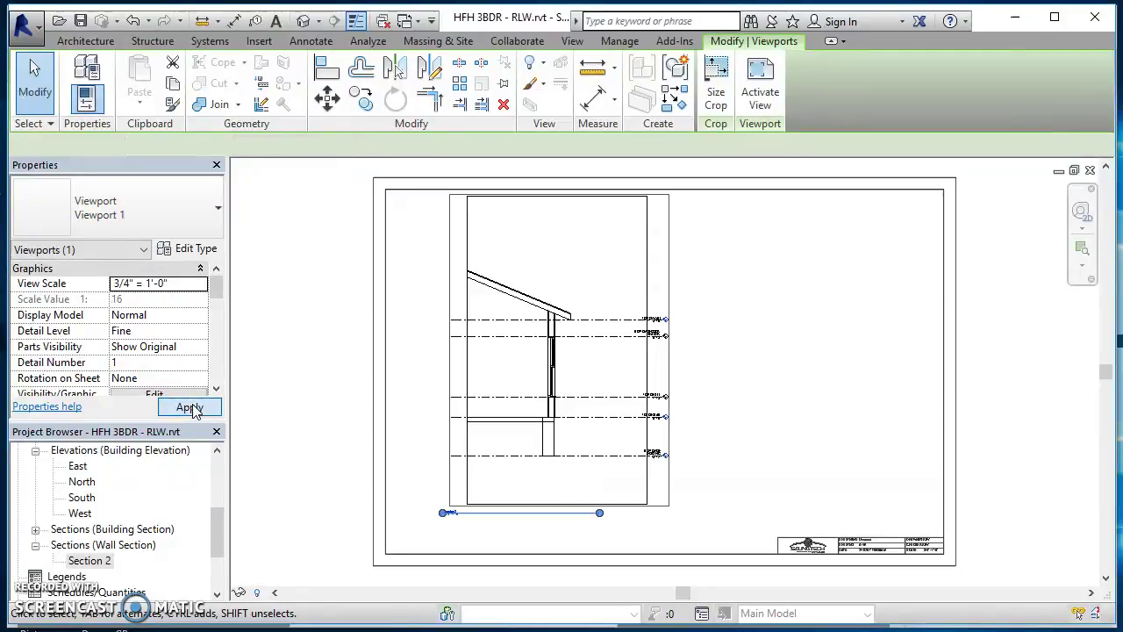
Rename the Section 2 wall section view to WALL SECTION
{"action": "left_click", "coordinate": [786, 270]}
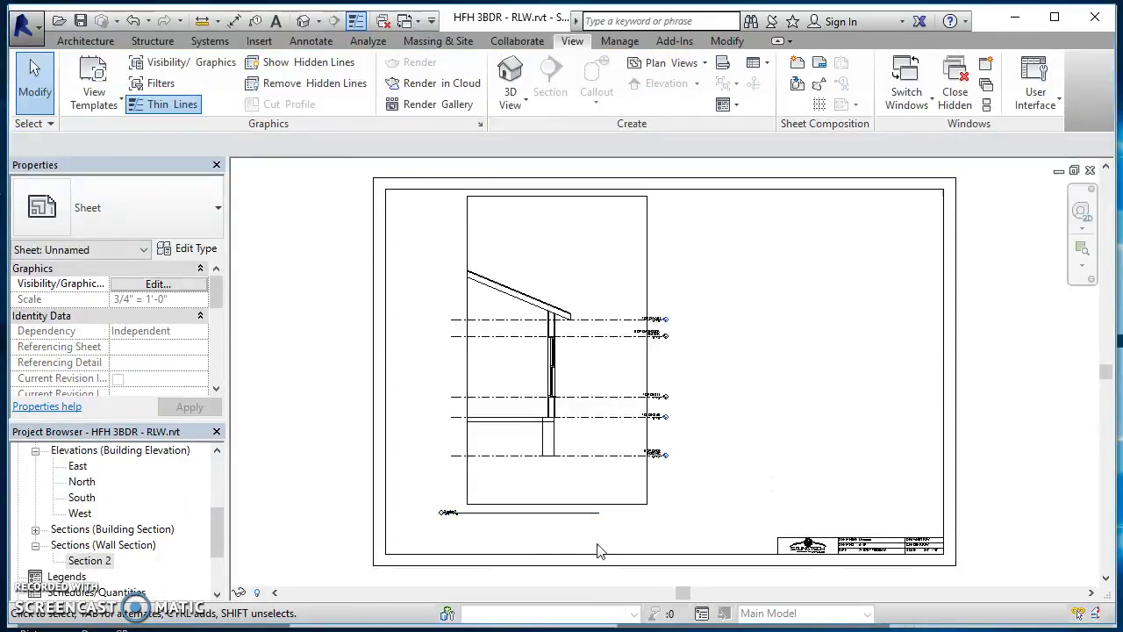
{"action": "scroll", "coordinate": [86, 569], "scroll_direction": "up", "scroll_amount": 1}
{"action": "scroll", "coordinate": [88, 570], "scroll_direction": "down", "scroll_amount": 1}
{"action": "left_click", "coordinate": [92, 562]}
{"action": "right_click", "coordinate": [90, 563]}
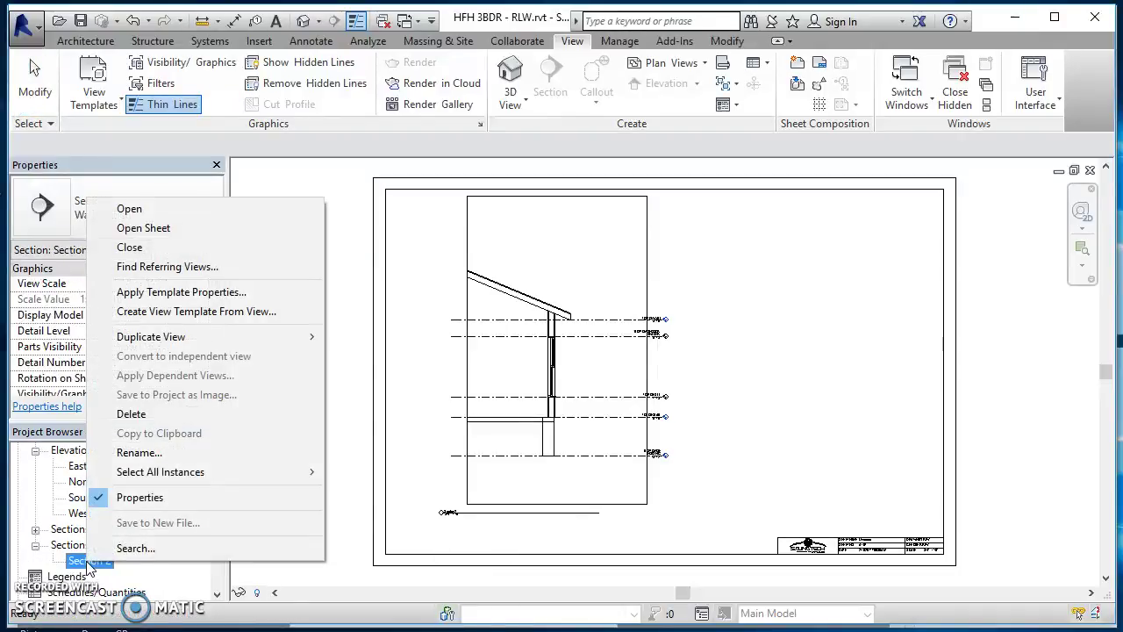
{"action": "left_click", "coordinate": [133, 456]}
{"action": "type", "text": "wa"}
{"action": "key", "text": "BackSpace"}
{"action": "type", "text": "WALL SECTION"}
{"action": "key", "text": "Return"}
Renumber sheet A102 as A105, name it SECTIONS AND DETAILS, and check the updated titleblock
{"action": "scroll", "coordinate": [884, 574], "scroll_direction": "up", "scroll_amount": 6}
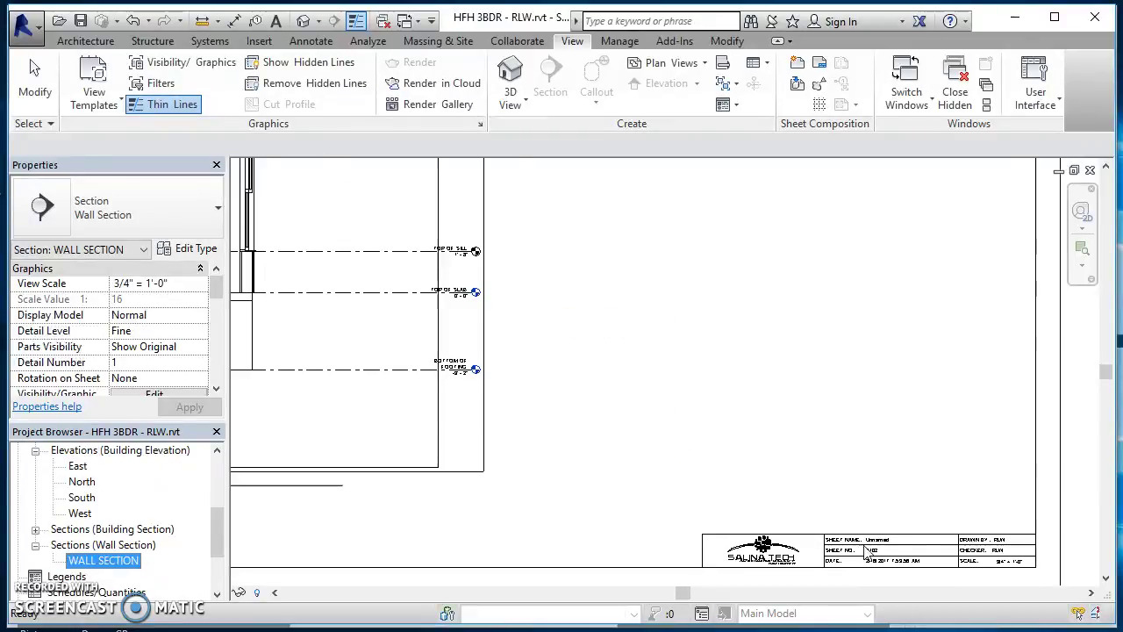
{"action": "middle_click_drag", "start_coordinate": [682, 396], "coordinate": [461, 314]}
{"action": "scroll", "coordinate": [207, 545], "scroll_direction": "down", "scroll_amount": 2}
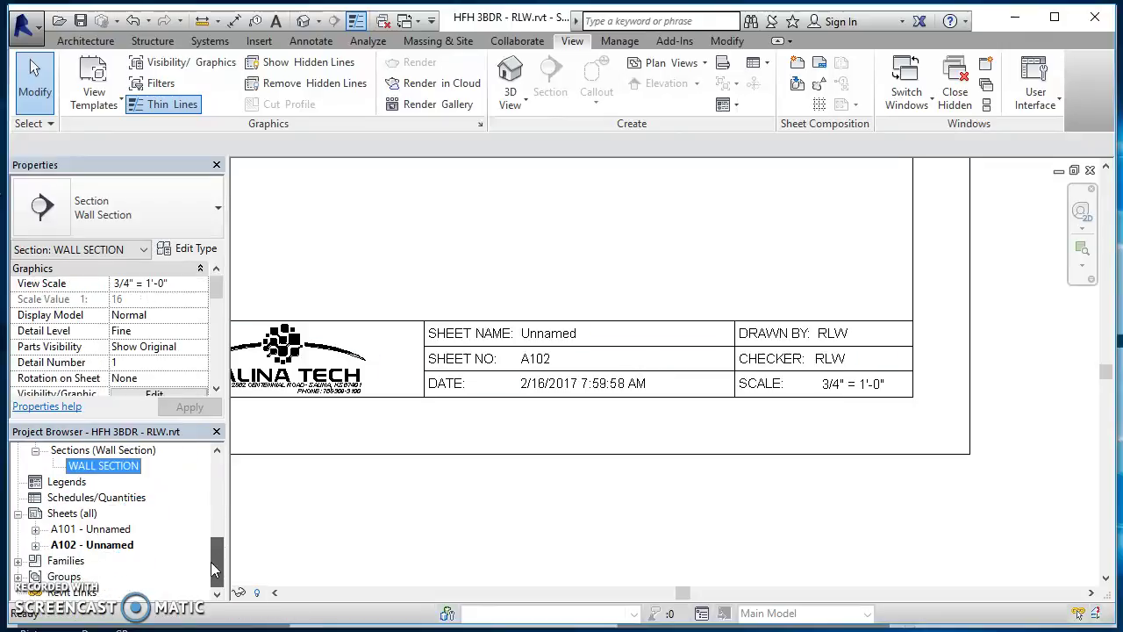
{"action": "left_click", "coordinate": [82, 546]}
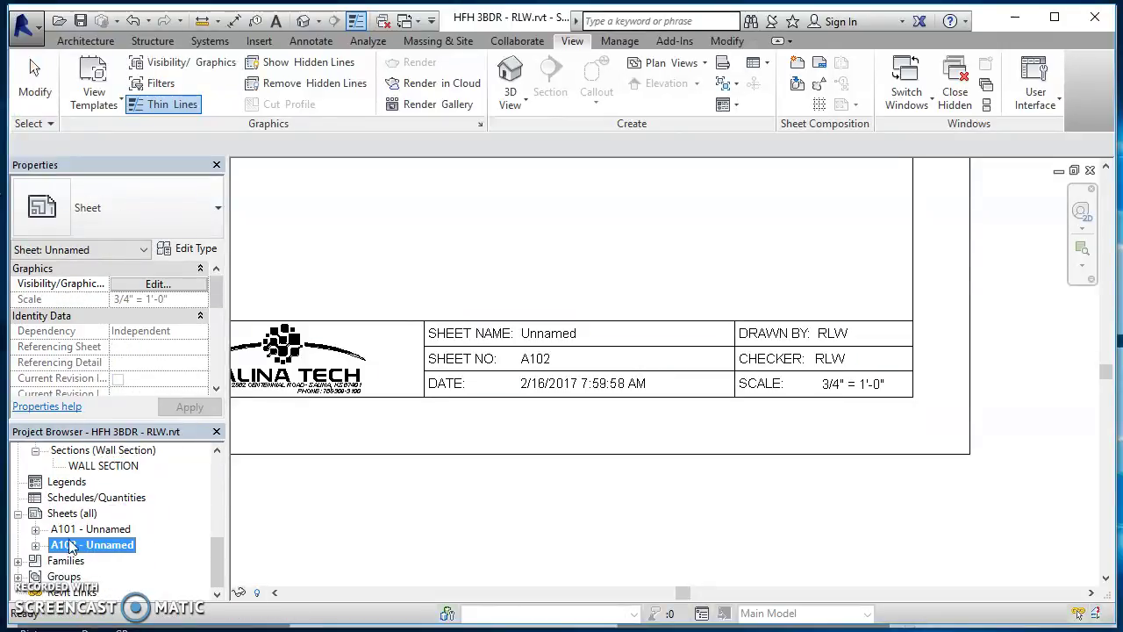
{"action": "right_click", "coordinate": [70, 548]}
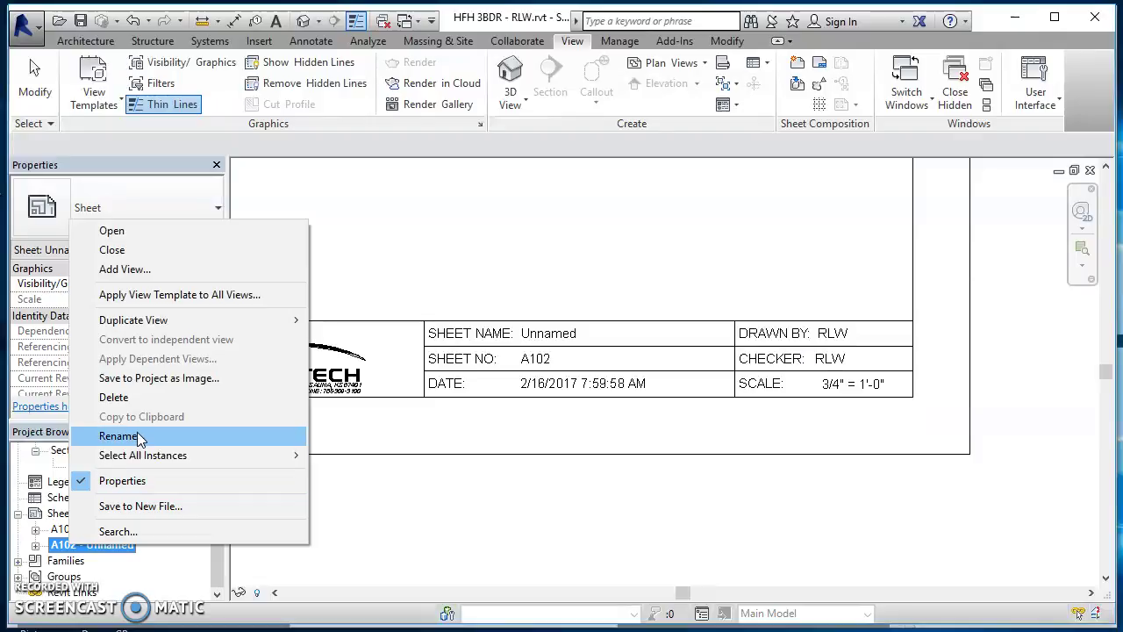
{"action": "left_click", "coordinate": [118, 436]}
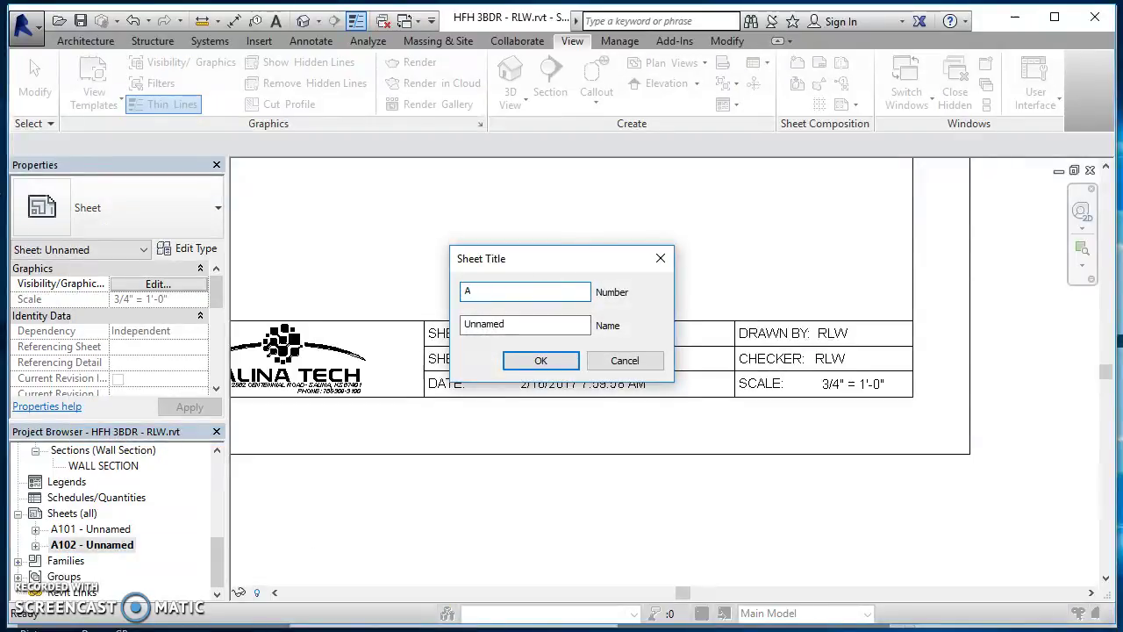
{"action": "type", "text": "A105"}
{"action": "key", "text": "Tab"}
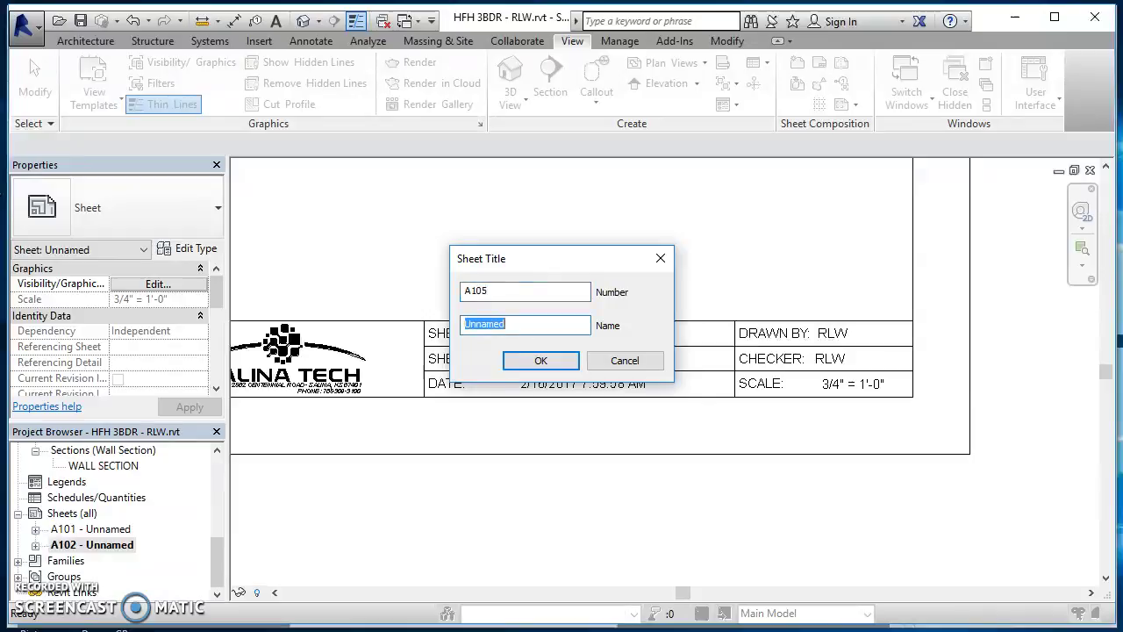
{"action": "type", "text": "SECTIONS AND DE"}
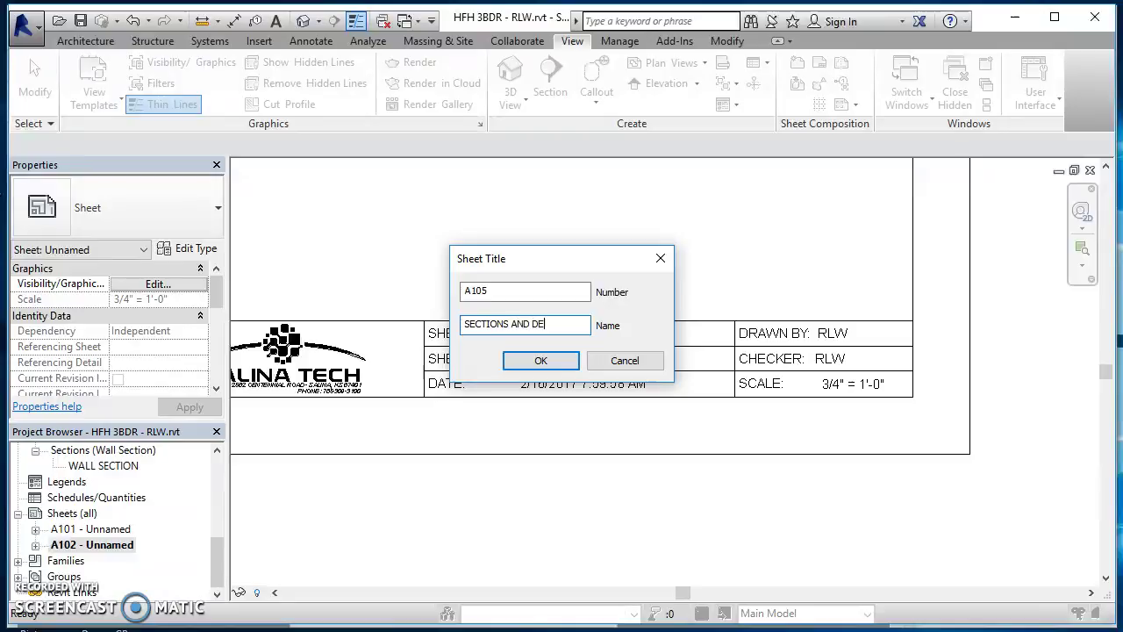
{"action": "type", "text": "TAILS"}
{"action": "key", "text": "Return"}
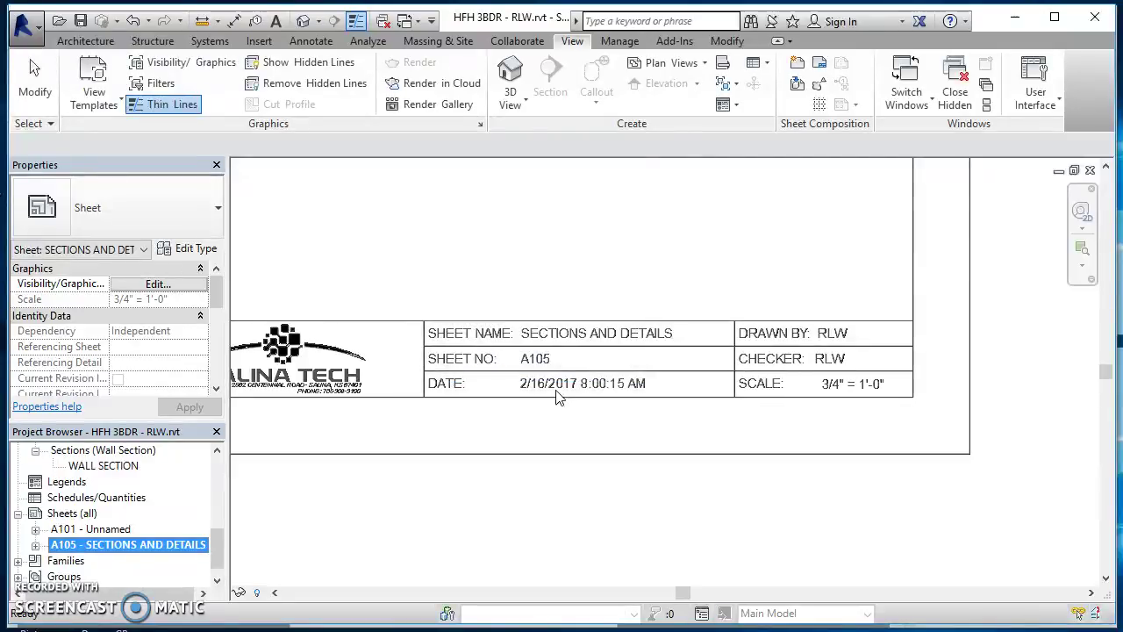
{"action": "scroll", "coordinate": [553, 360], "scroll_direction": "up", "scroll_amount": 1}
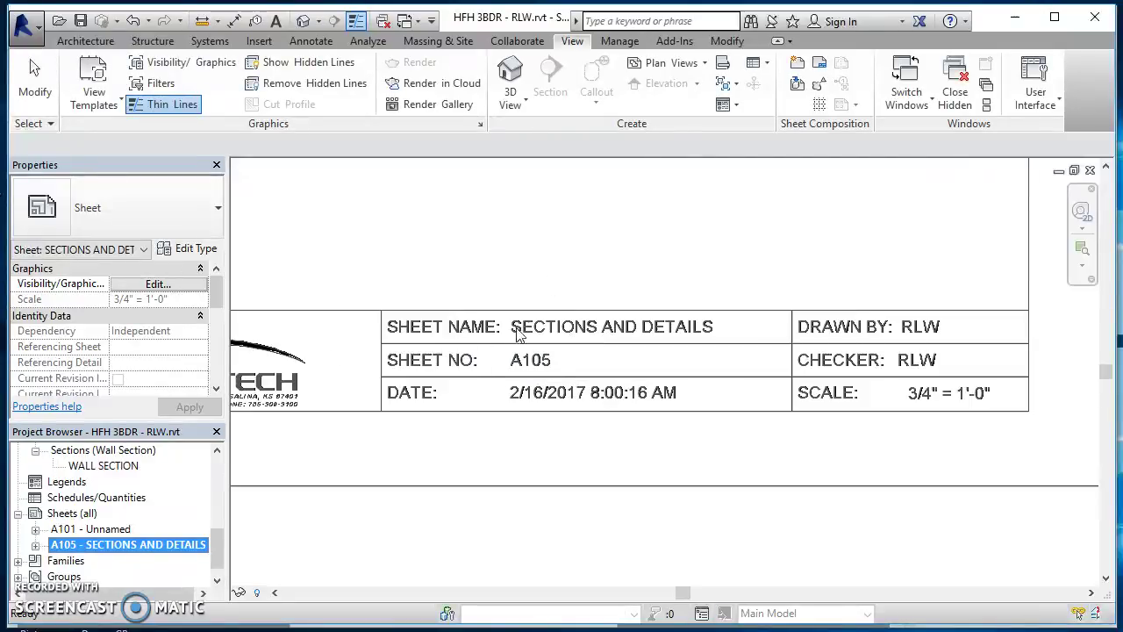
{"action": "scroll", "coordinate": [524, 243], "scroll_direction": "down", "scroll_amount": 1}
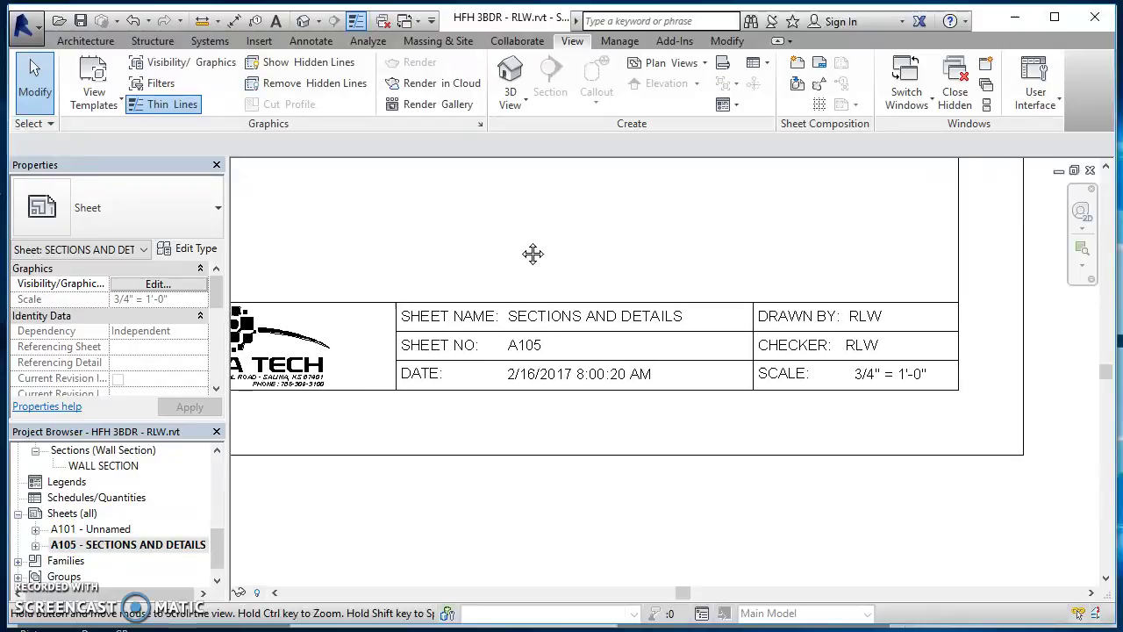
Show the whole sheet, and open the WALL SECTION view for detailing
{"action": "key", "text": "z"}
{"action": "key", "text": "f"}
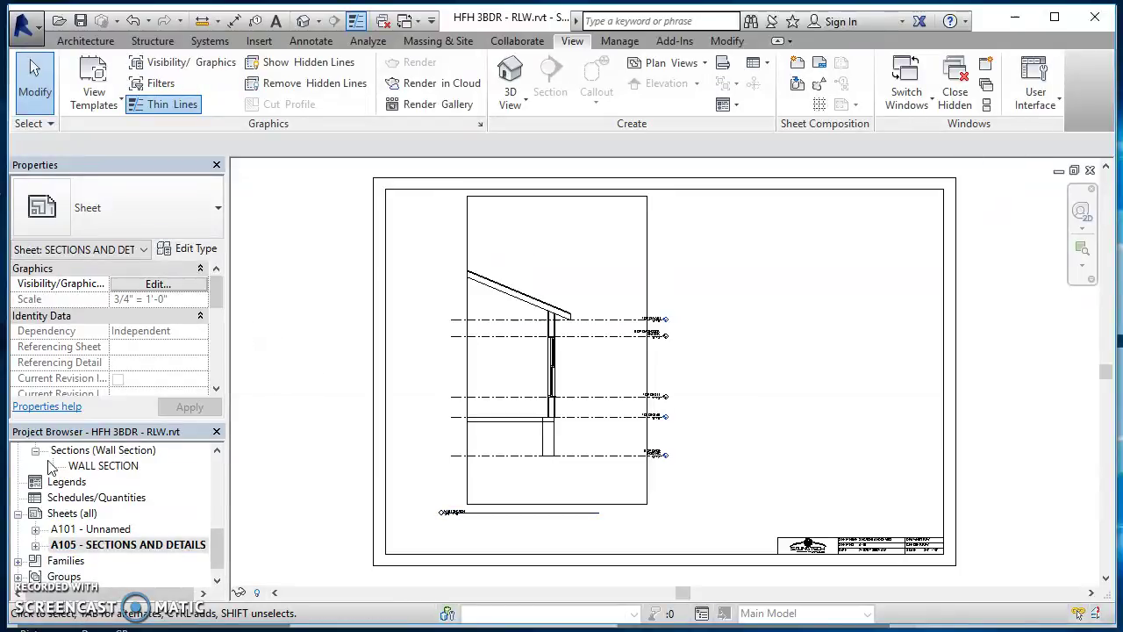
{"action": "left_click", "coordinate": [96, 466]}
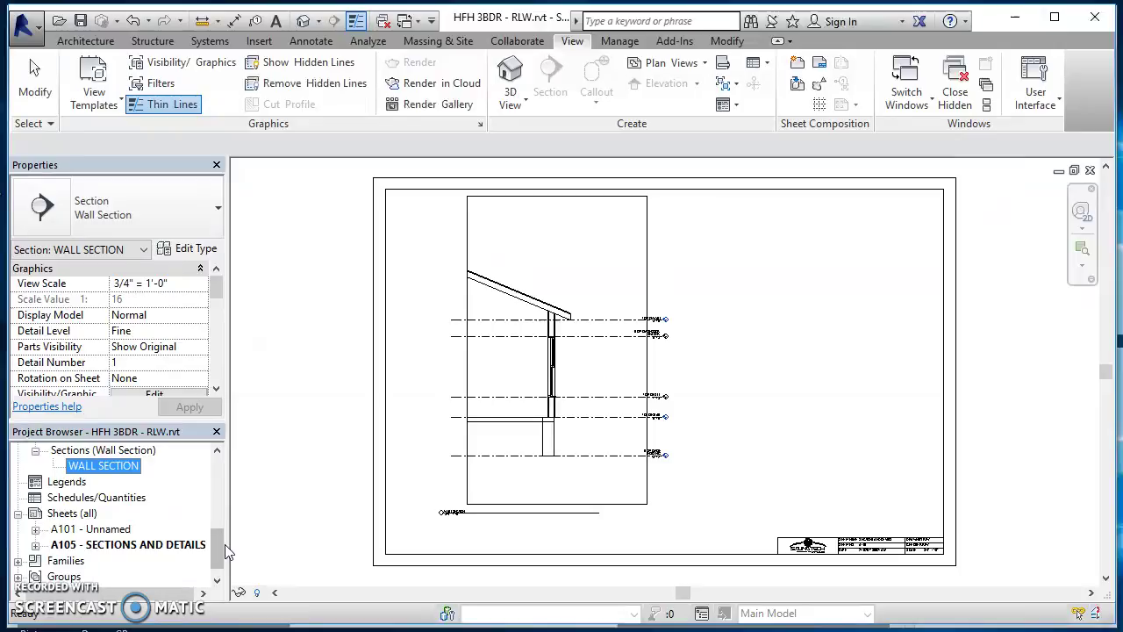
{"action": "scroll", "coordinate": [219, 537], "scroll_direction": "up", "scroll_amount": 2}
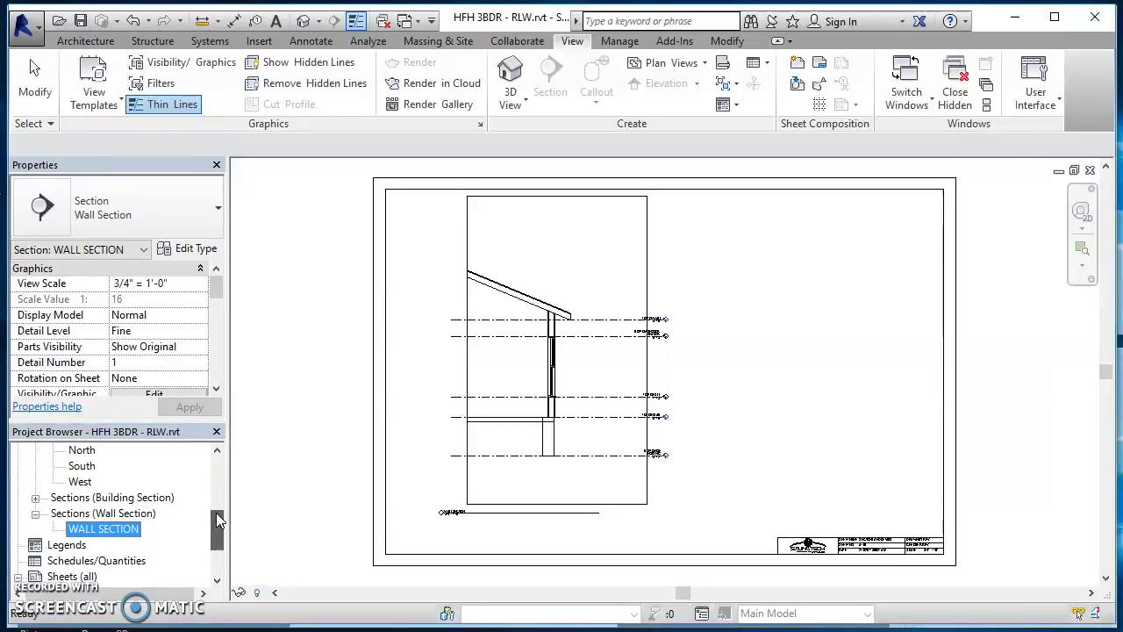
{"action": "double_click", "coordinate": [105, 529]}
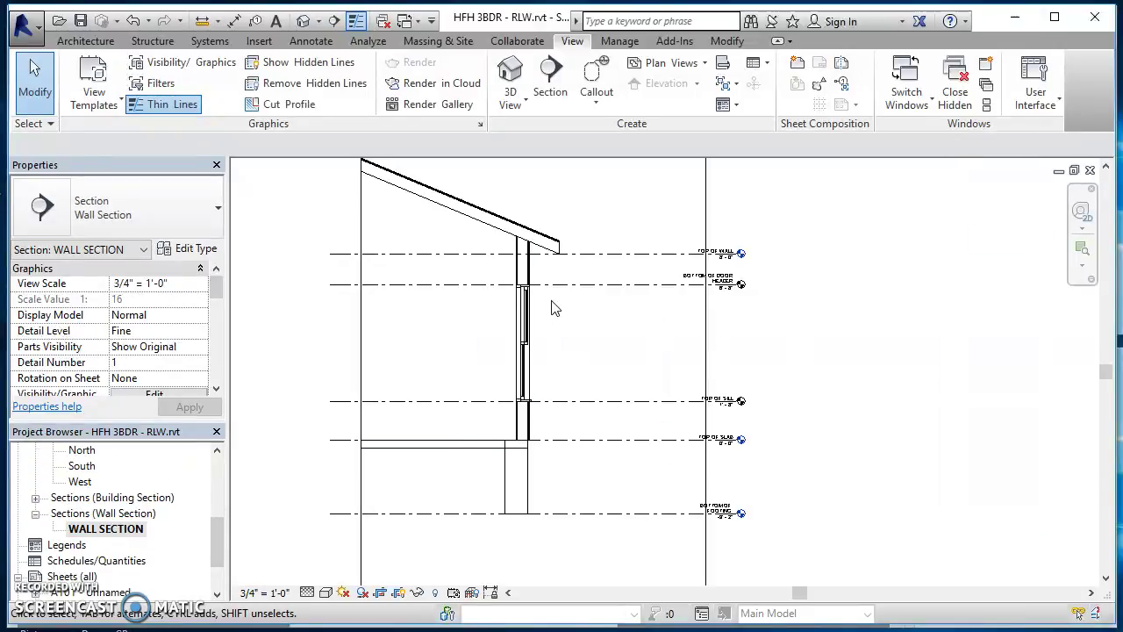
Examine the window head, the wall above it and the roof eave in the wall section
{"action": "scroll", "coordinate": [535, 421], "scroll_direction": "up", "scroll_amount": 5}
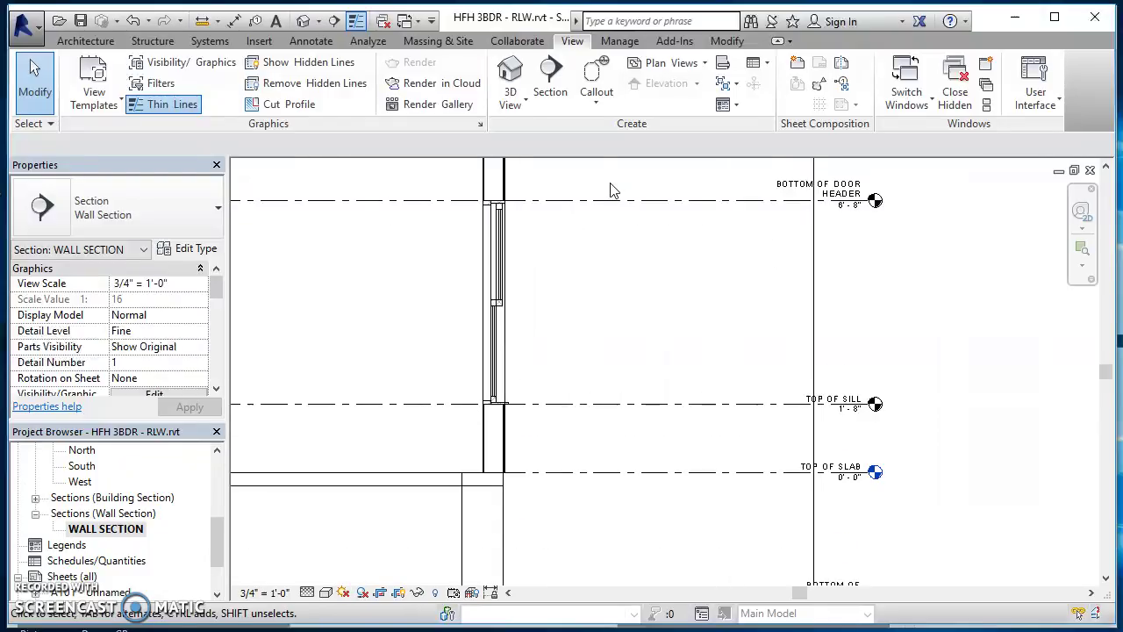
{"action": "middle_click_drag", "start_coordinate": [611, 195], "coordinate": [693, 367]}
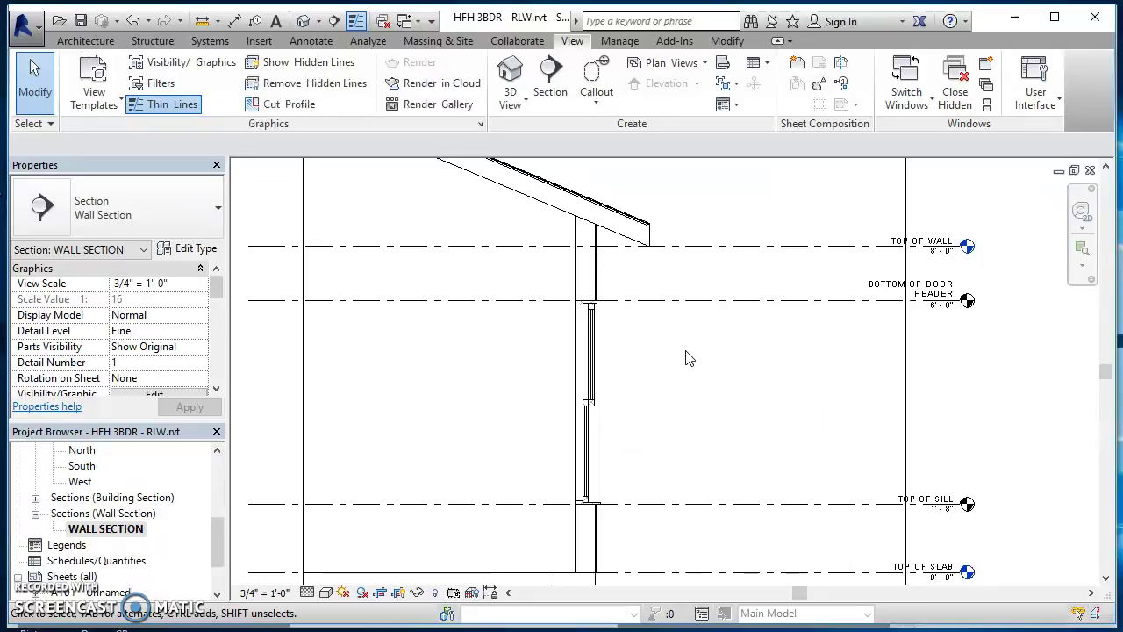
{"action": "scroll", "coordinate": [602, 359], "scroll_direction": "up", "scroll_amount": 5}
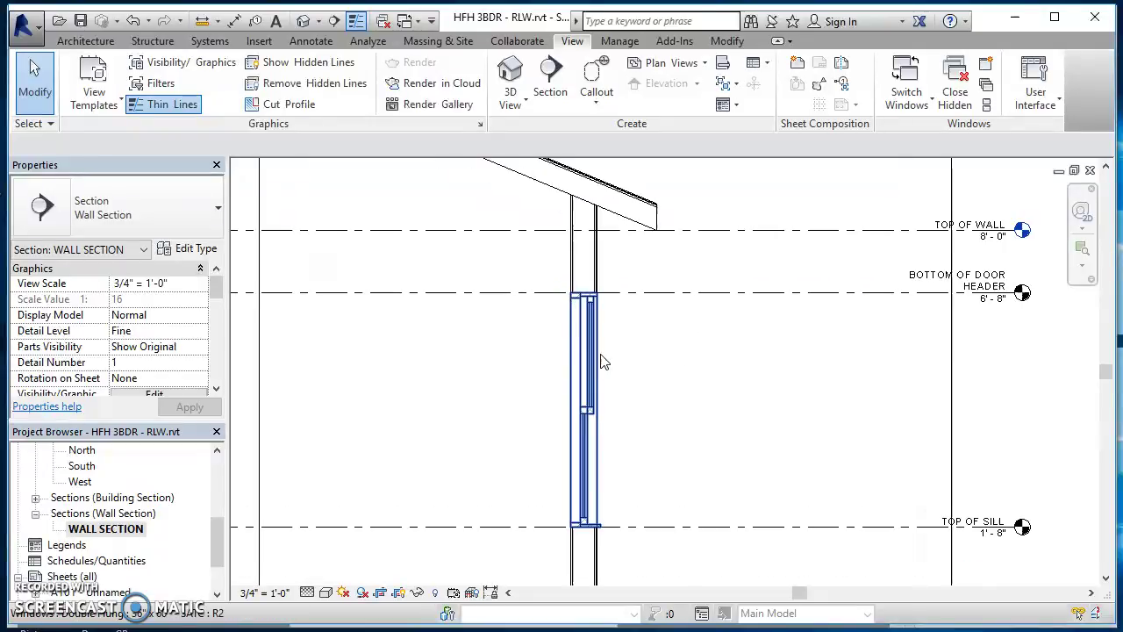
{"action": "middle_click_drag", "start_coordinate": [595, 285], "coordinate": [576, 394]}
{"action": "scroll", "coordinate": [578, 382], "scroll_direction": "up", "scroll_amount": 3}
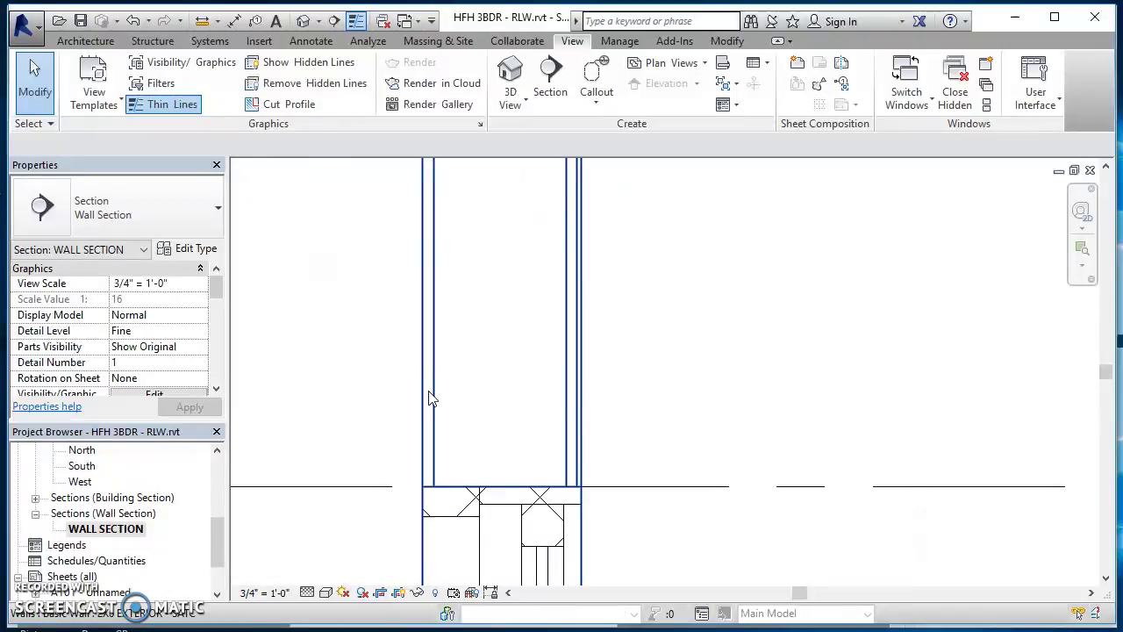
{"action": "scroll", "coordinate": [523, 402], "scroll_direction": "down", "scroll_amount": 5}
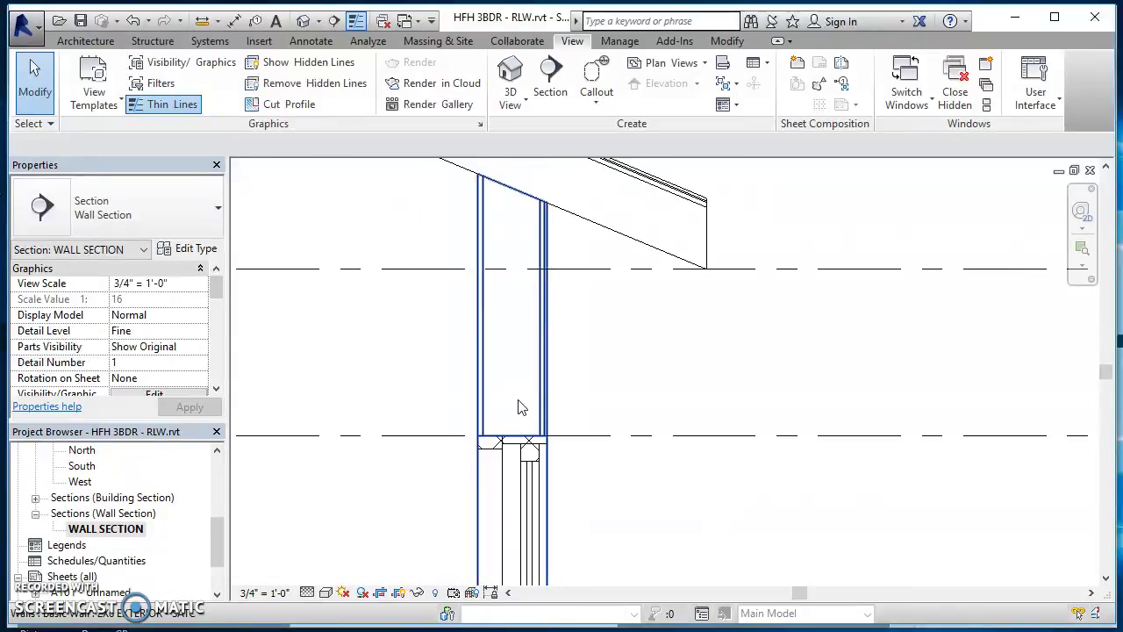
{"action": "scroll", "coordinate": [509, 293], "scroll_direction": "down", "scroll_amount": 3}
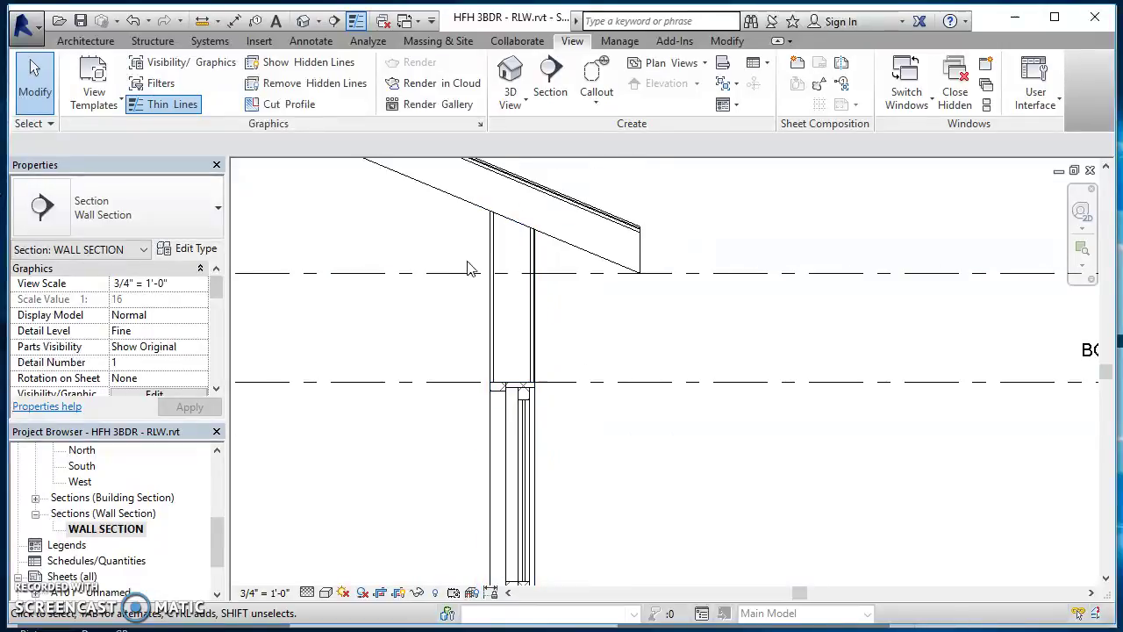
Start placing a detail component in the wall section and open the US Imperial library to load a family
{"action": "left_click", "coordinate": [313, 40]}
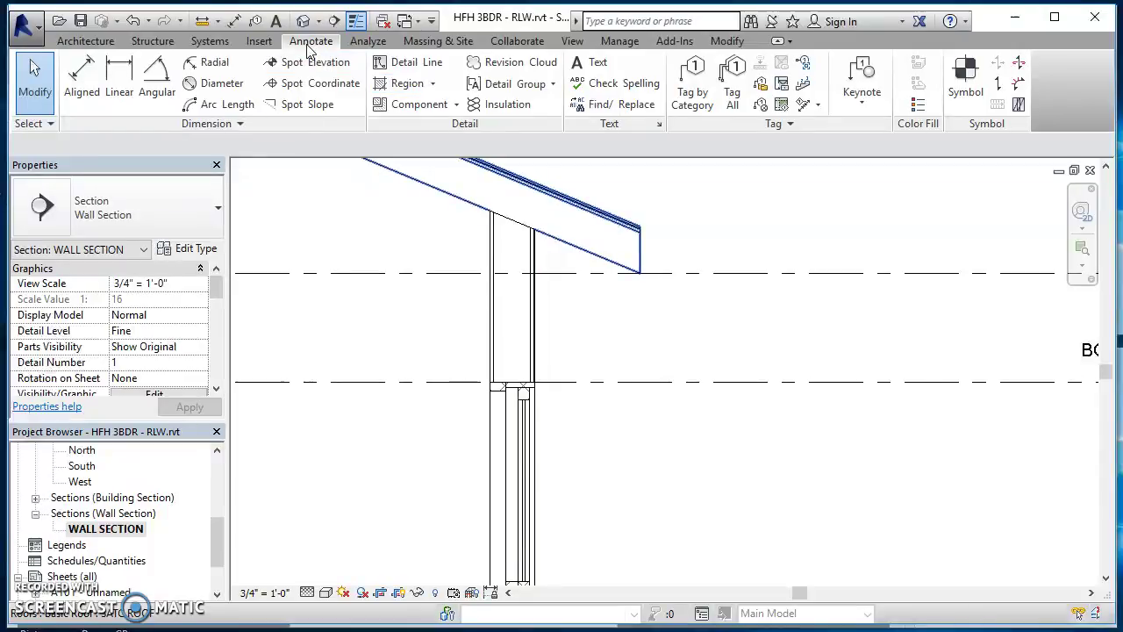
{"action": "left_click", "coordinate": [456, 104]}
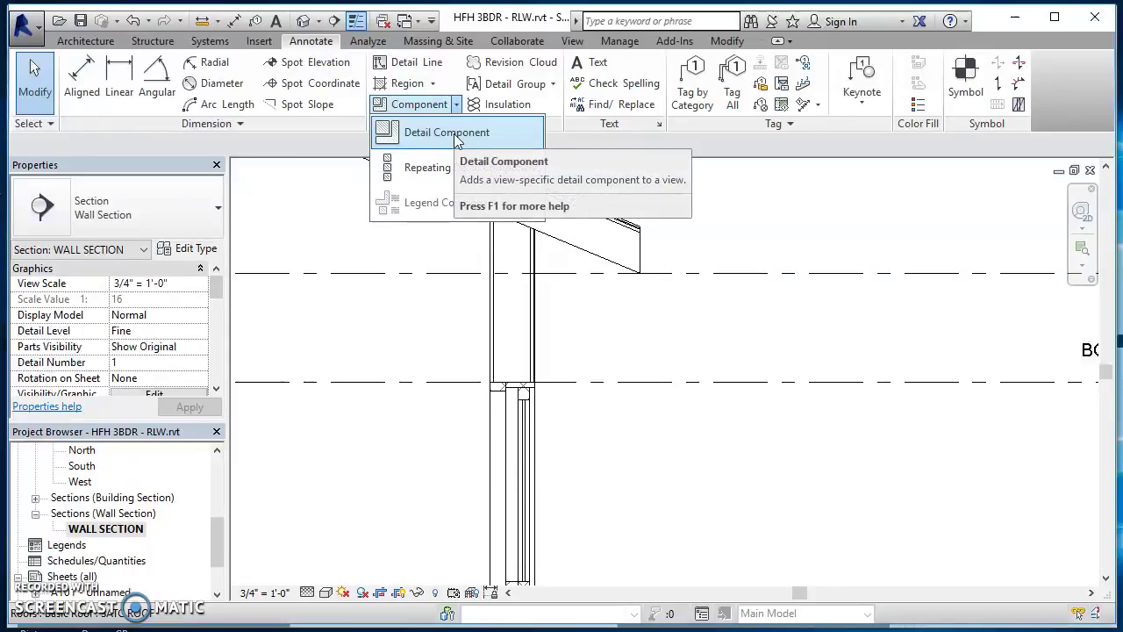
{"action": "left_click", "coordinate": [454, 136]}
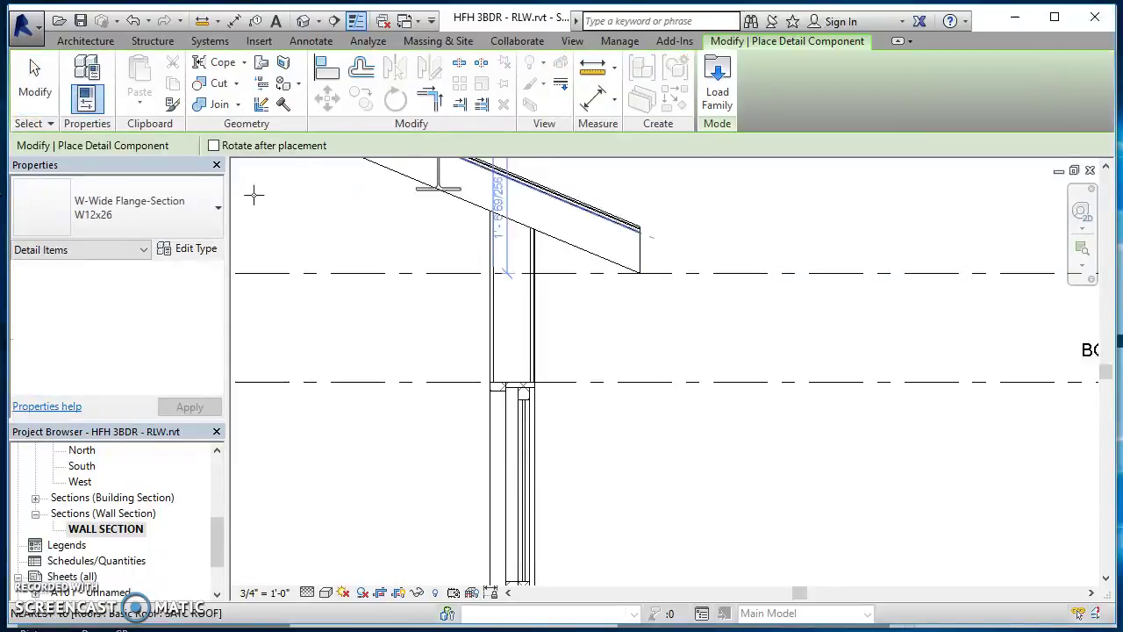
{"action": "left_click", "coordinate": [187, 211]}
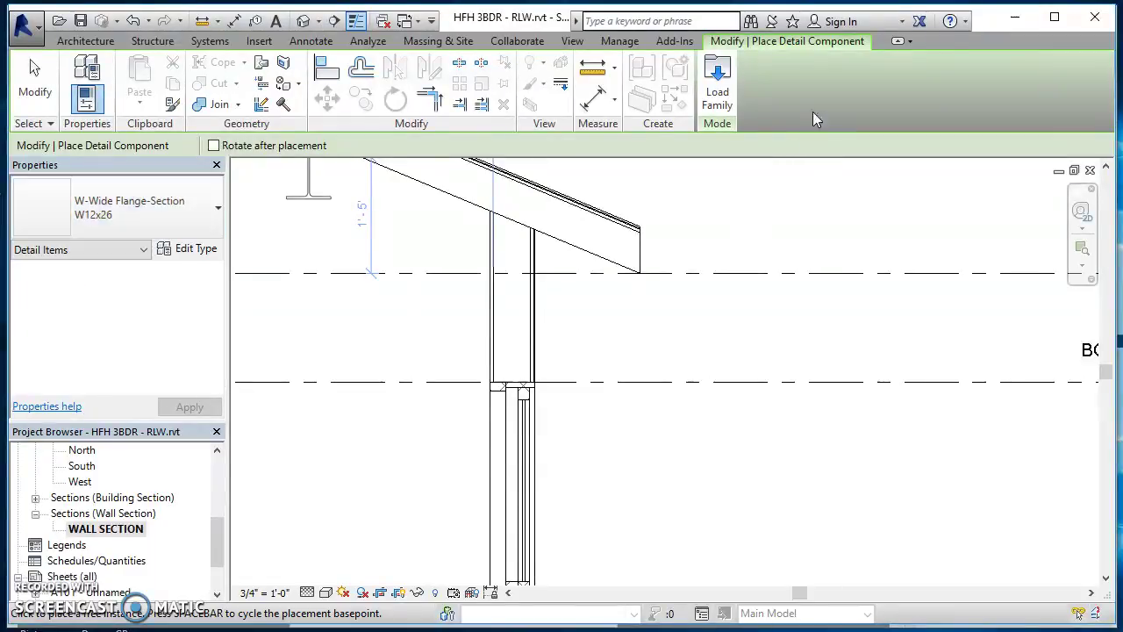
{"action": "left_click", "coordinate": [725, 106]}
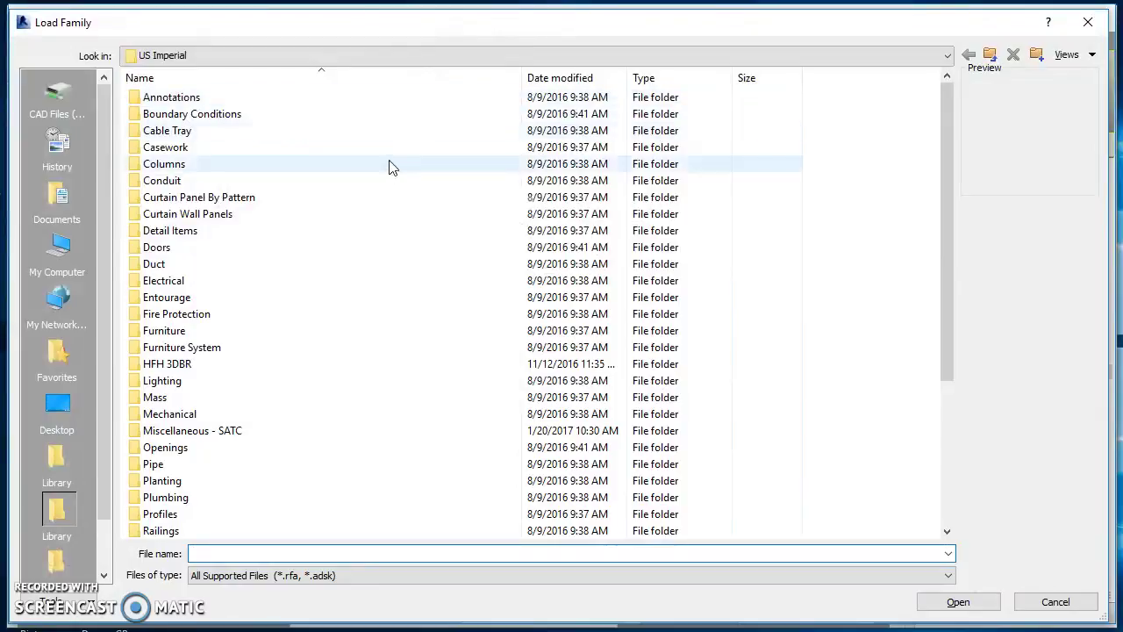
Load the Nominal Cut Lumber-Section family from Detail Items, Div 06-Wood and Plastic, 061100-Wood Framing
{"action": "left_click", "coordinate": [175, 231]}
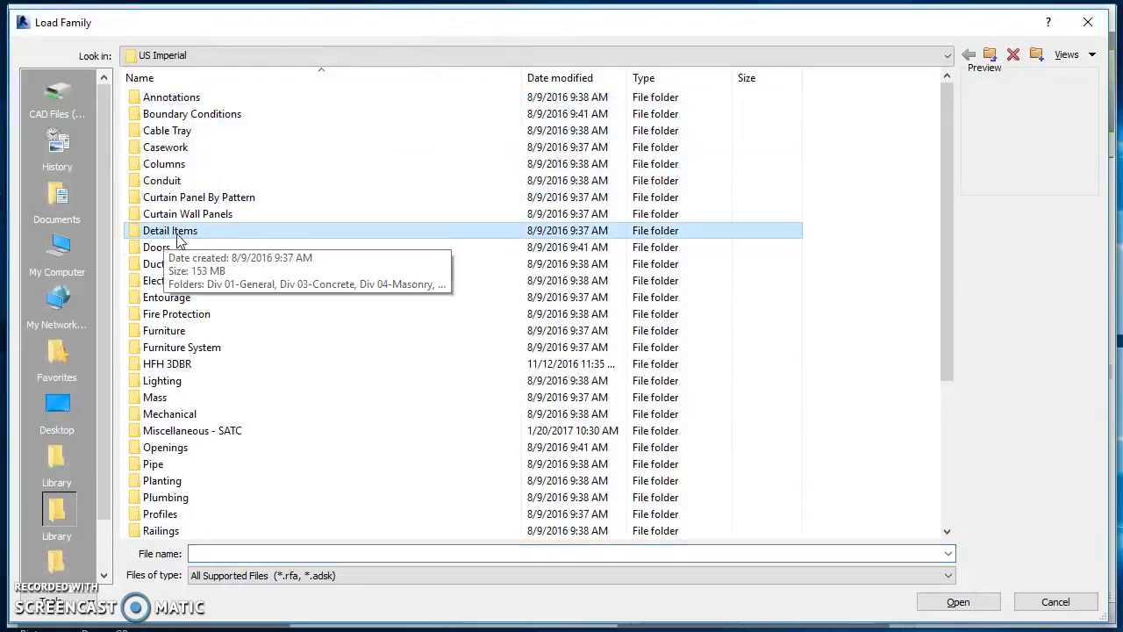
{"action": "double_click", "coordinate": [167, 232]}
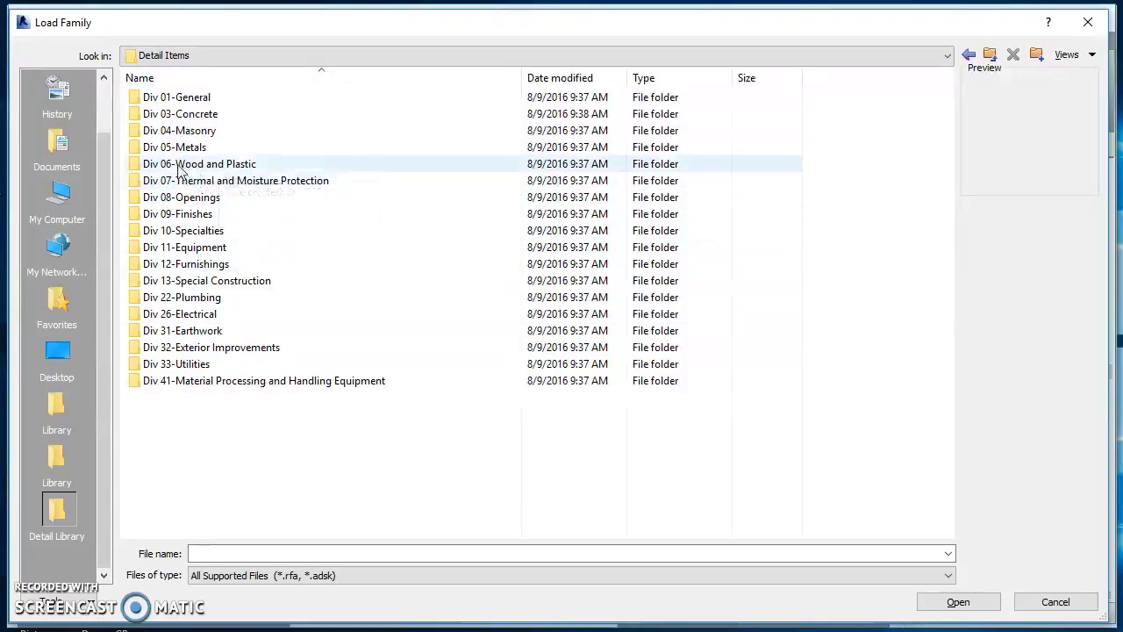
{"action": "left_click", "coordinate": [199, 168]}
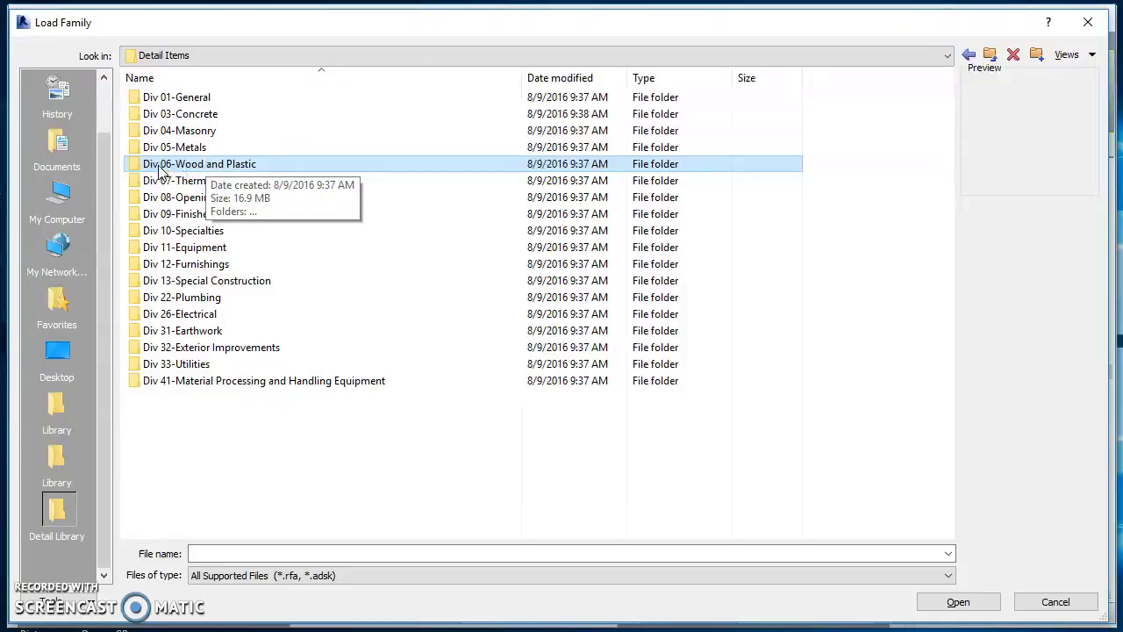
{"action": "double_click", "coordinate": [186, 167]}
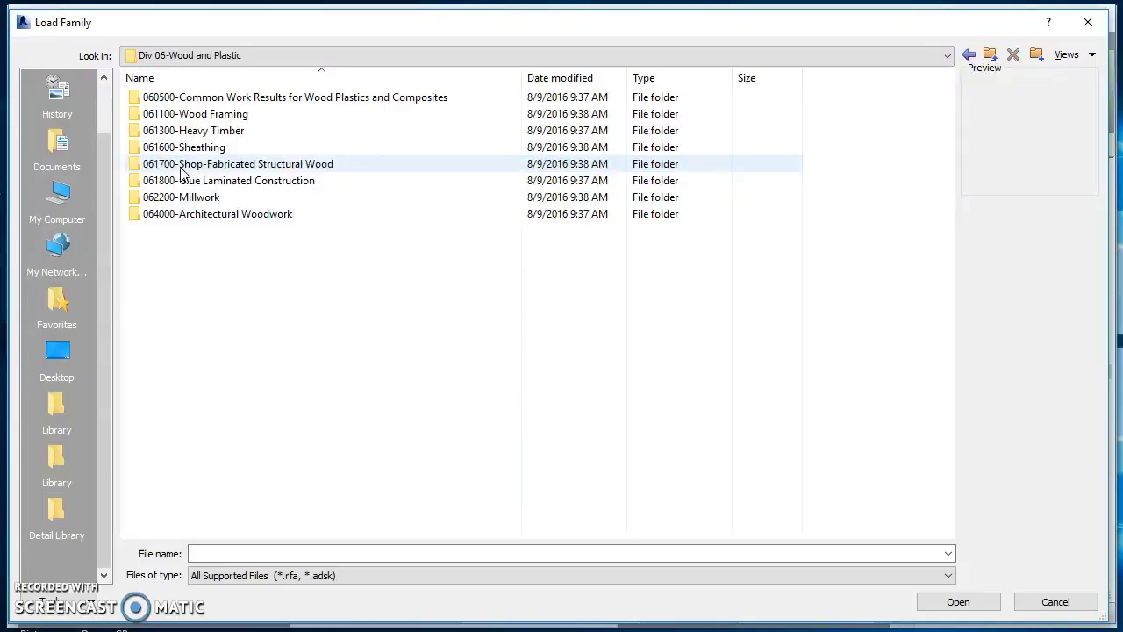
{"action": "double_click", "coordinate": [205, 114]}
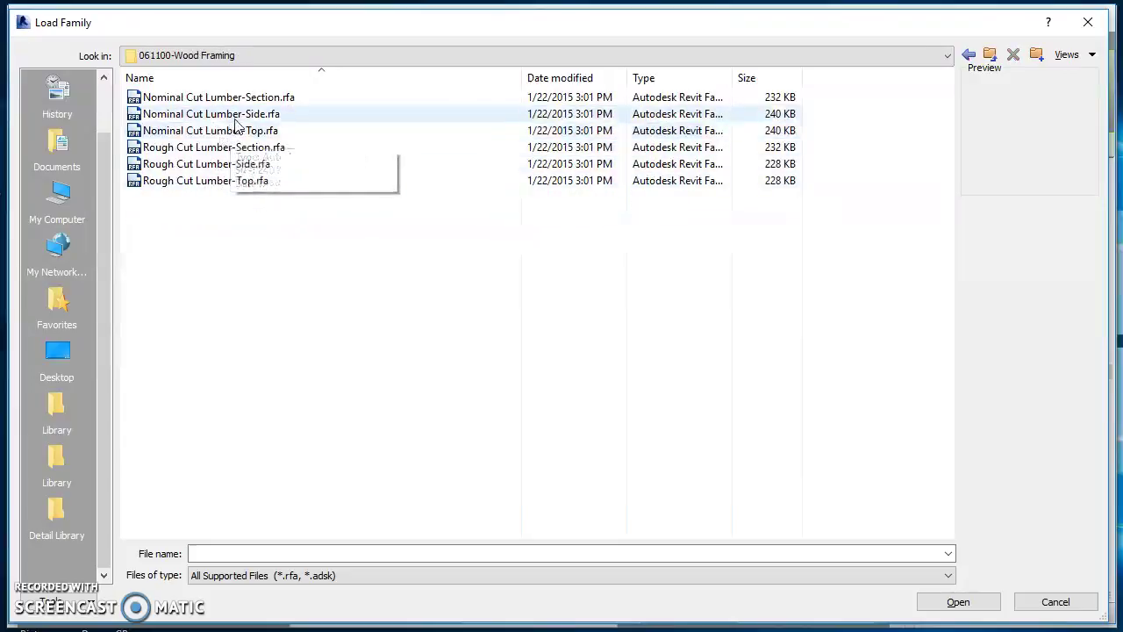
{"action": "left_click", "coordinate": [232, 115]}
{"action": "left_click", "coordinate": [229, 131]}
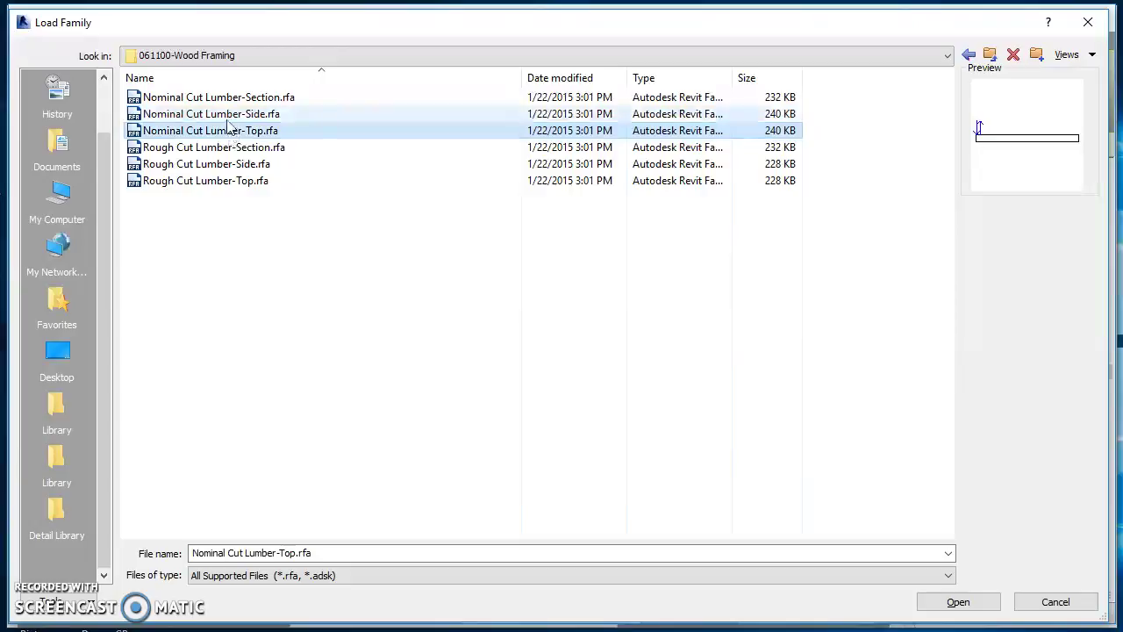
{"action": "left_click", "coordinate": [219, 98]}
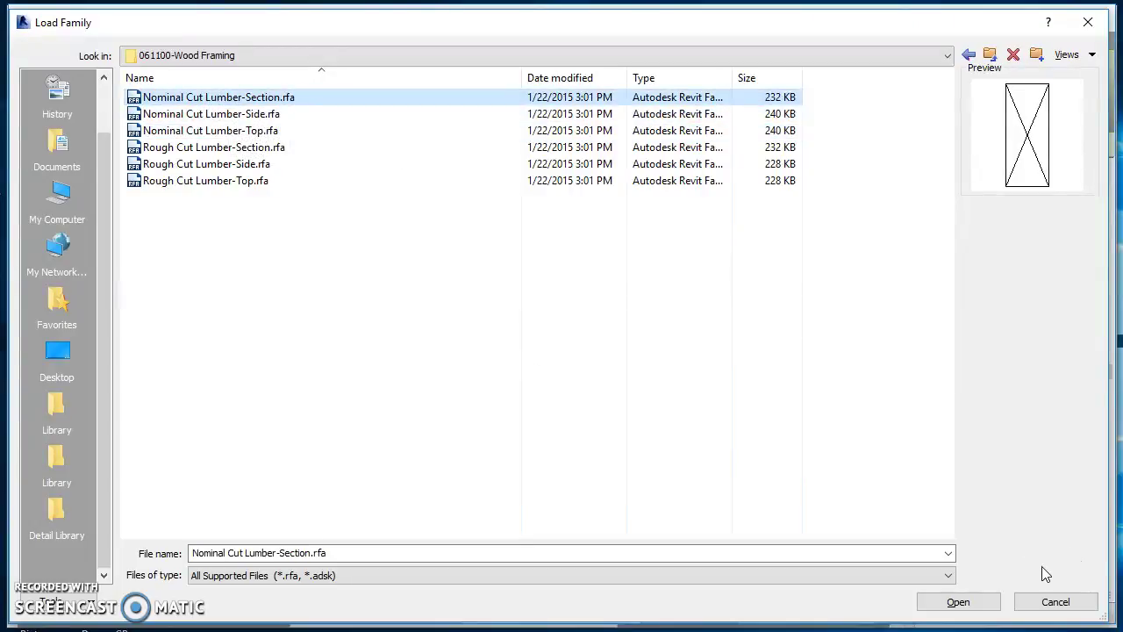
{"action": "left_click", "coordinate": [993, 604]}
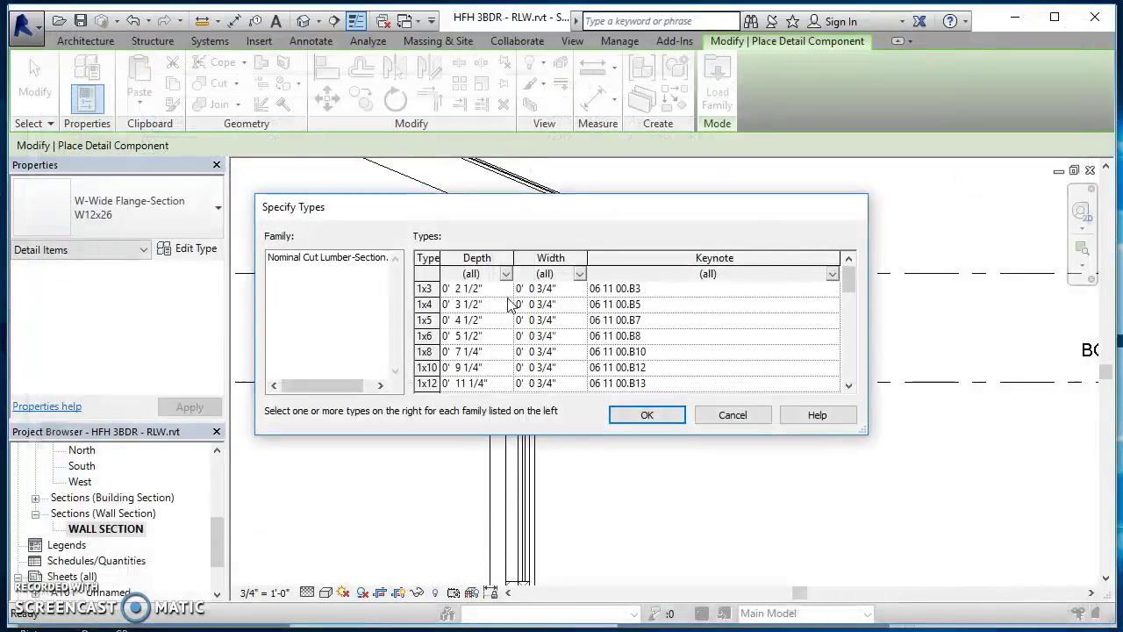
Choose the 2x4, 2x6, 2x8 and 2x10 types of the Nominal Cut Lumber-Section family and load them
{"action": "scroll", "coordinate": [468, 323], "scroll_direction": "down", "scroll_amount": 1}
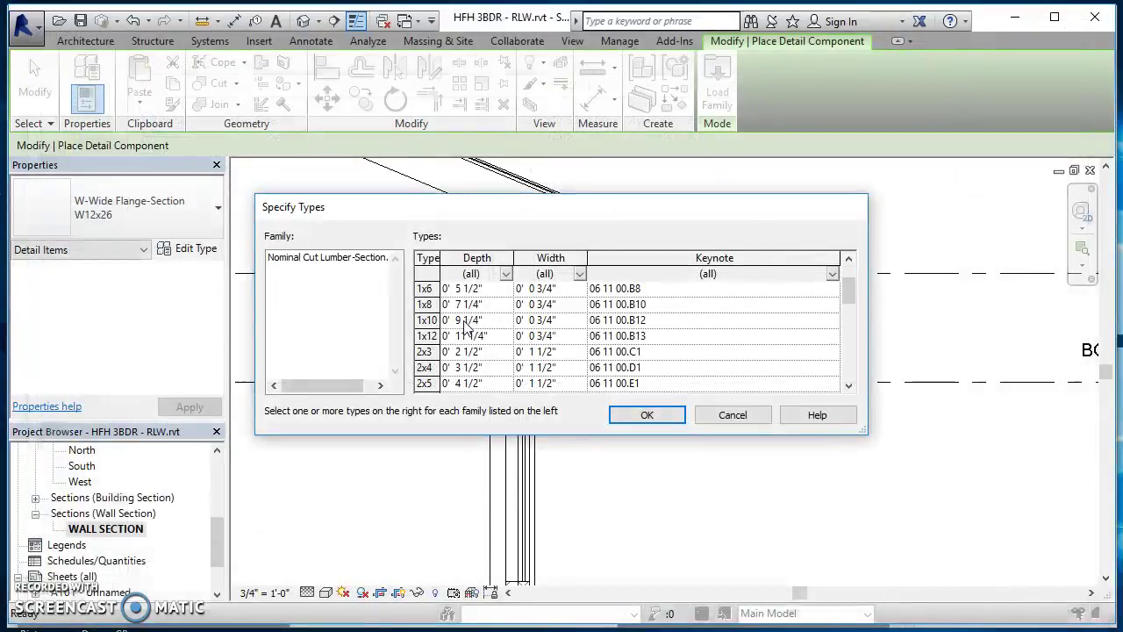
{"action": "left_click", "coordinate": [428, 367]}
{"action": "scroll", "coordinate": [436, 368], "scroll_direction": "down", "scroll_amount": 1}
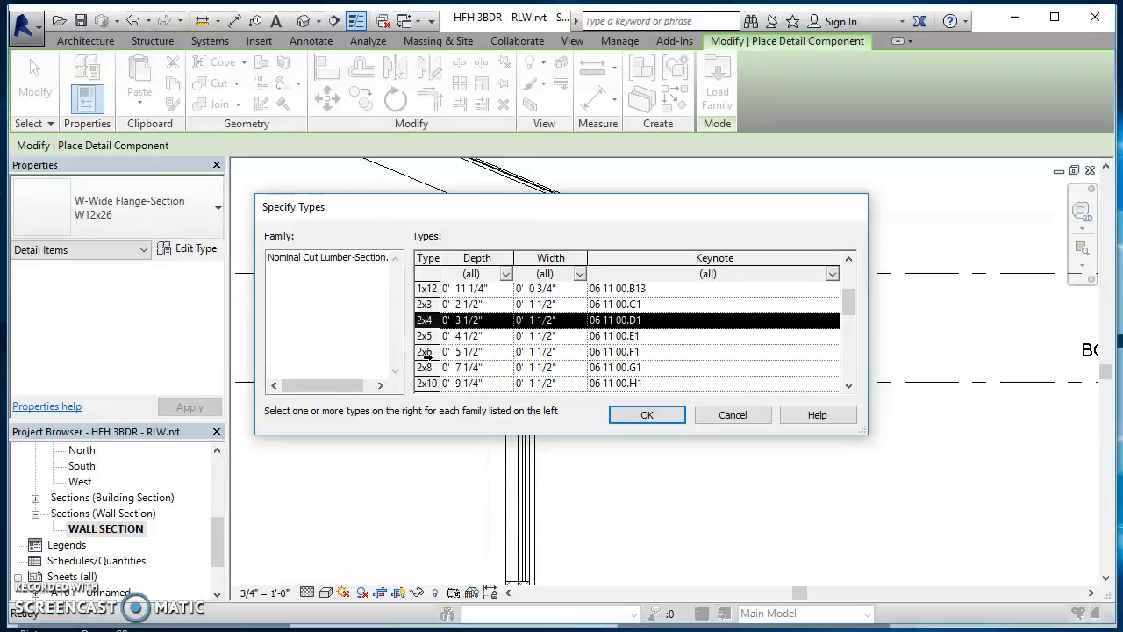
{"action": "left_click", "coordinate": [425, 351], "text": "ctrl"}
{"action": "left_click", "coordinate": [428, 367], "text": "ctrl"}
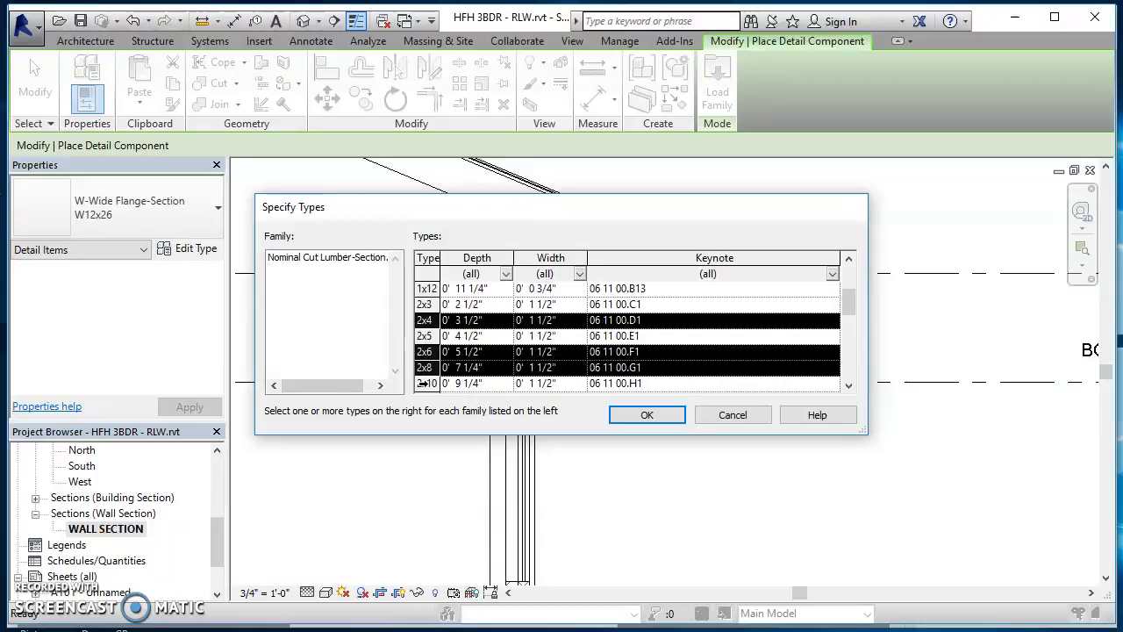
{"action": "left_click", "coordinate": [425, 384], "text": "ctrl"}
{"action": "scroll", "coordinate": [449, 399], "scroll_direction": "down", "scroll_amount": 2}
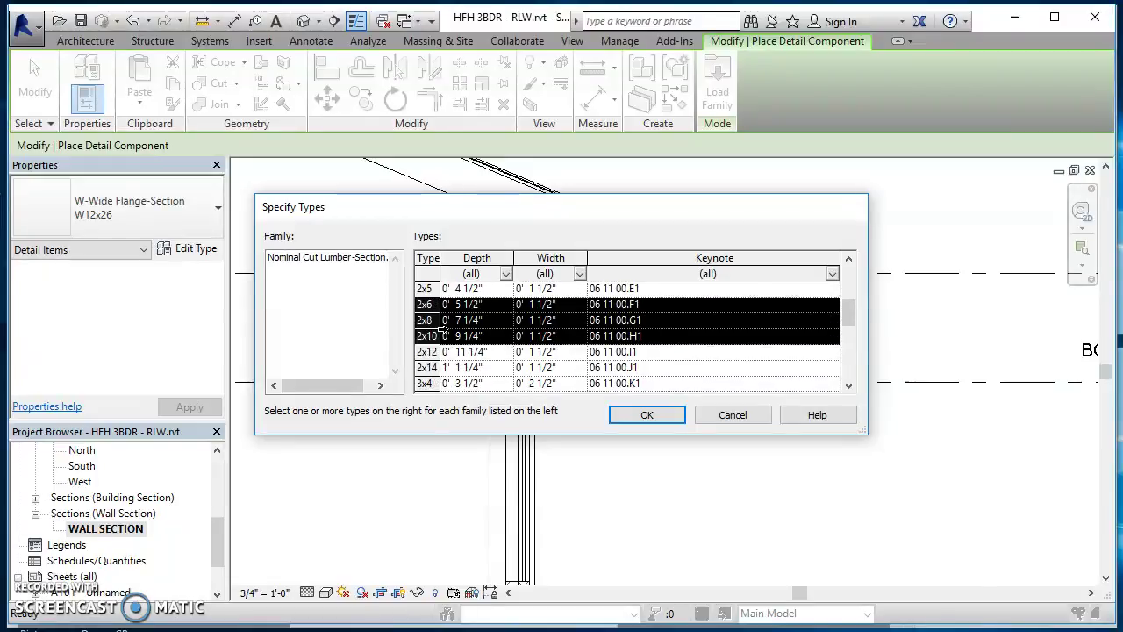
{"action": "scroll", "coordinate": [443, 328], "scroll_direction": "up", "scroll_amount": 1}
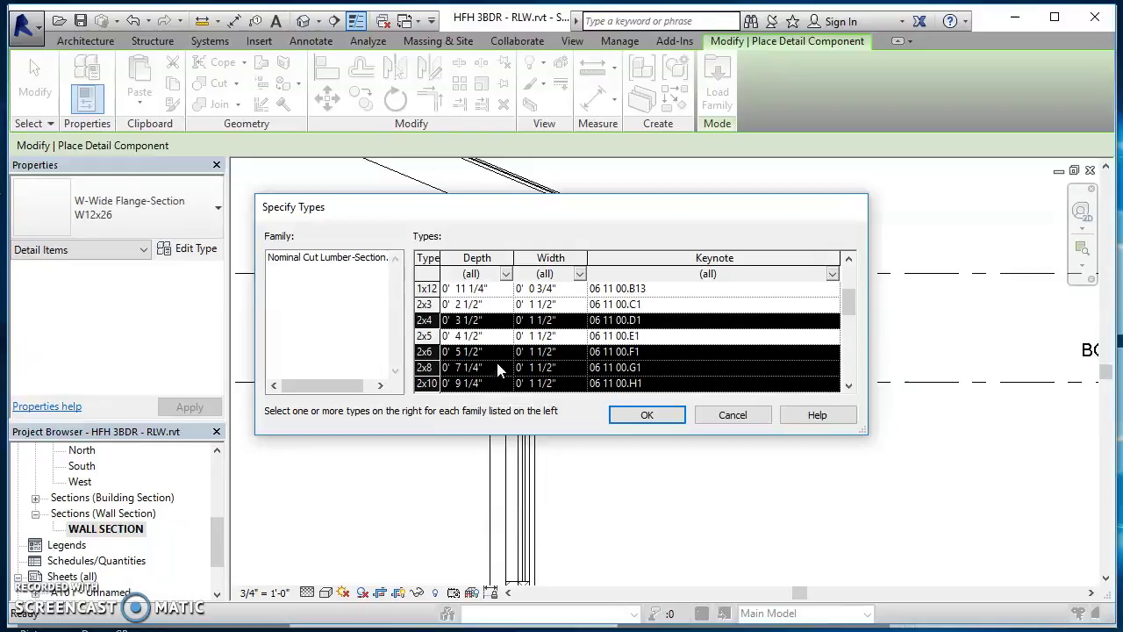
{"action": "scroll", "coordinate": [505, 369], "scroll_direction": "down", "scroll_amount": 1}
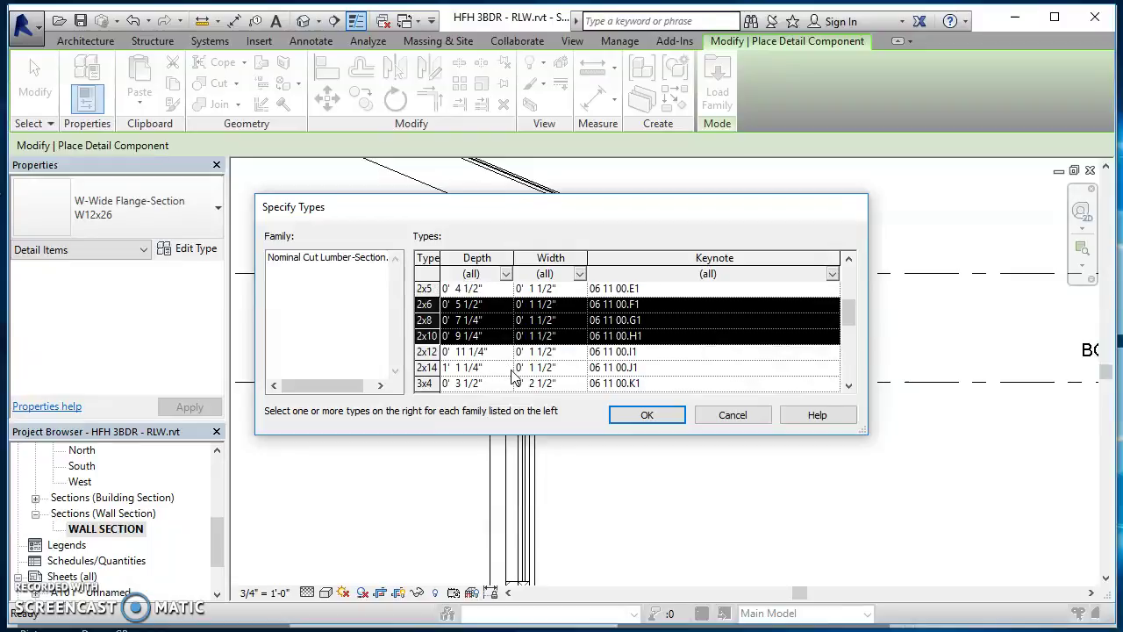
{"action": "left_click", "coordinate": [644, 415]}
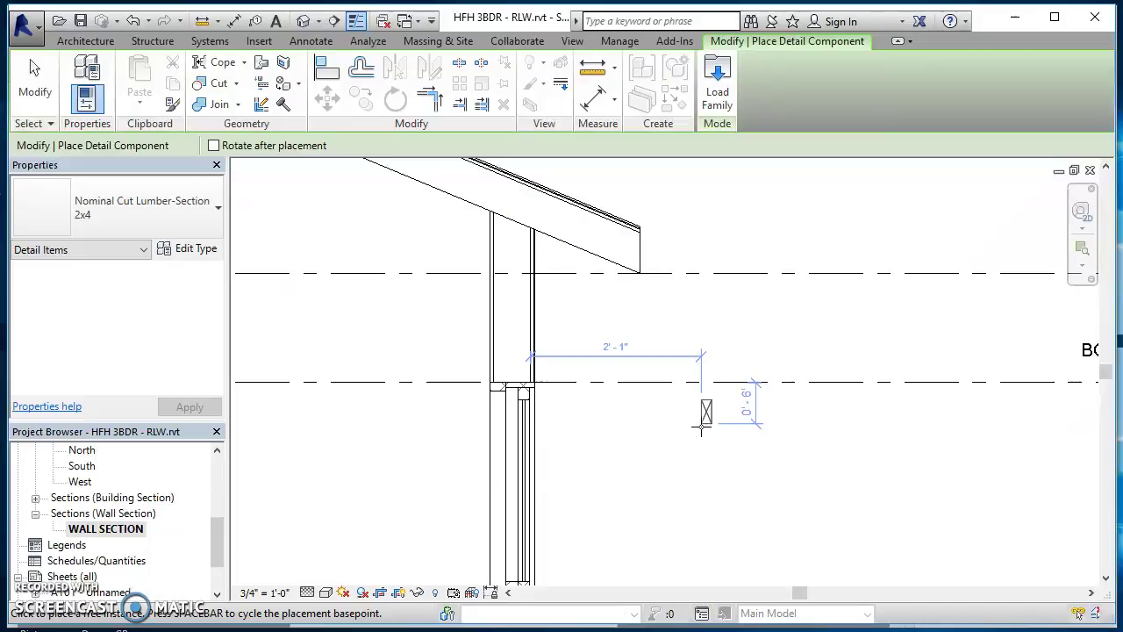
Place a flat 2x6 Nominal Cut Lumber-Section as the bottom plate on the TOP OF SLAB level, inside the wall's stud layer
{"action": "left_click", "coordinate": [162, 216]}
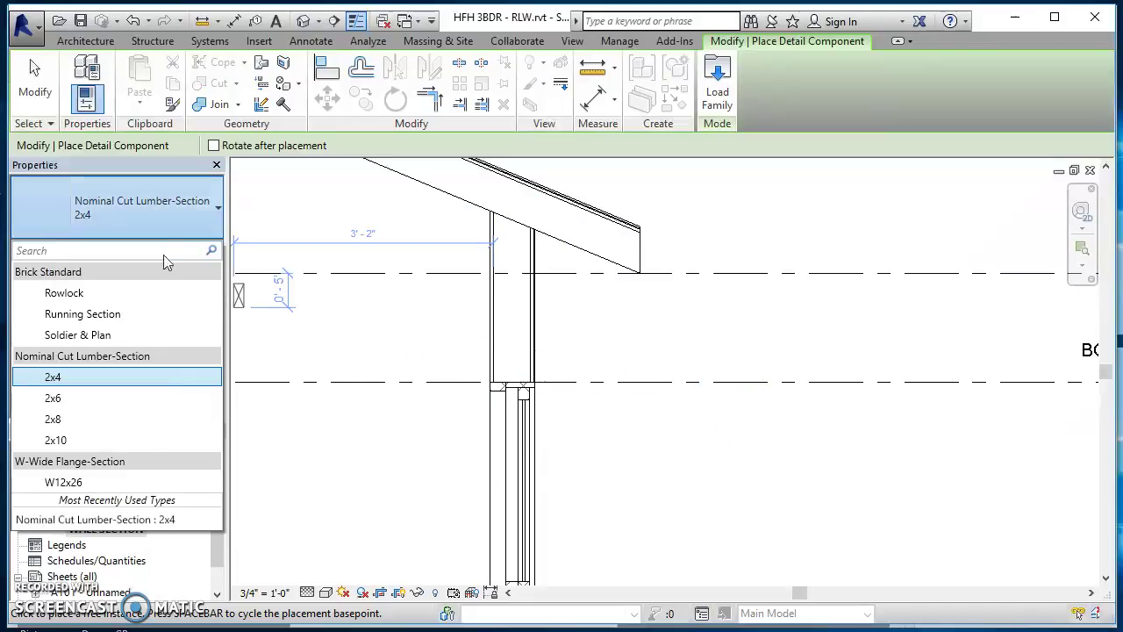
{"action": "left_click", "coordinate": [134, 377]}
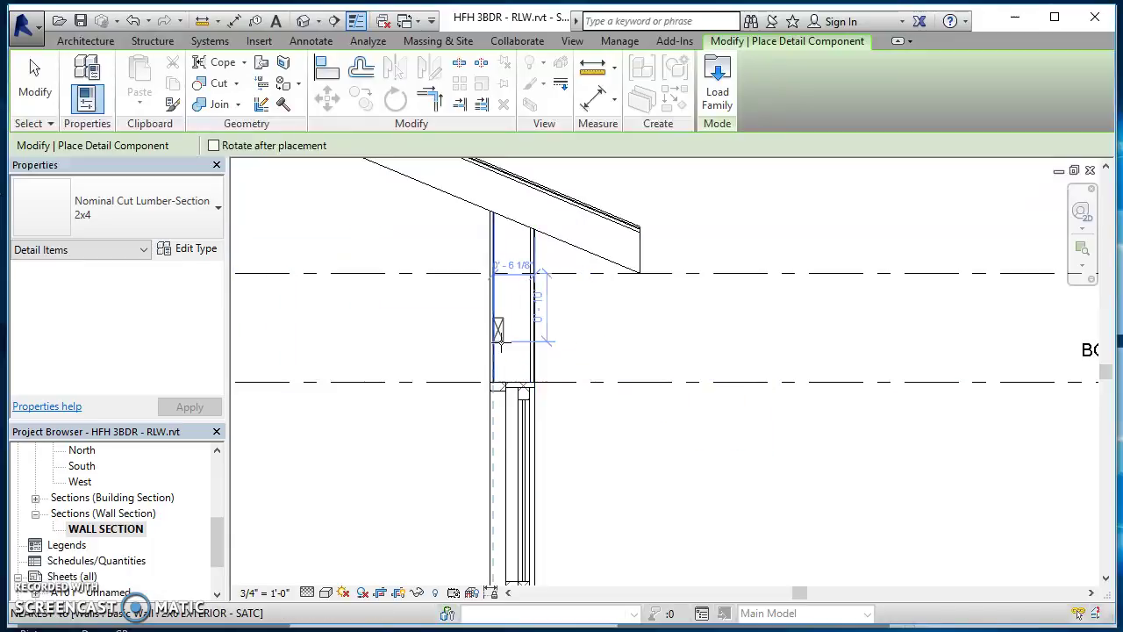
{"action": "left_click", "coordinate": [93, 204]}
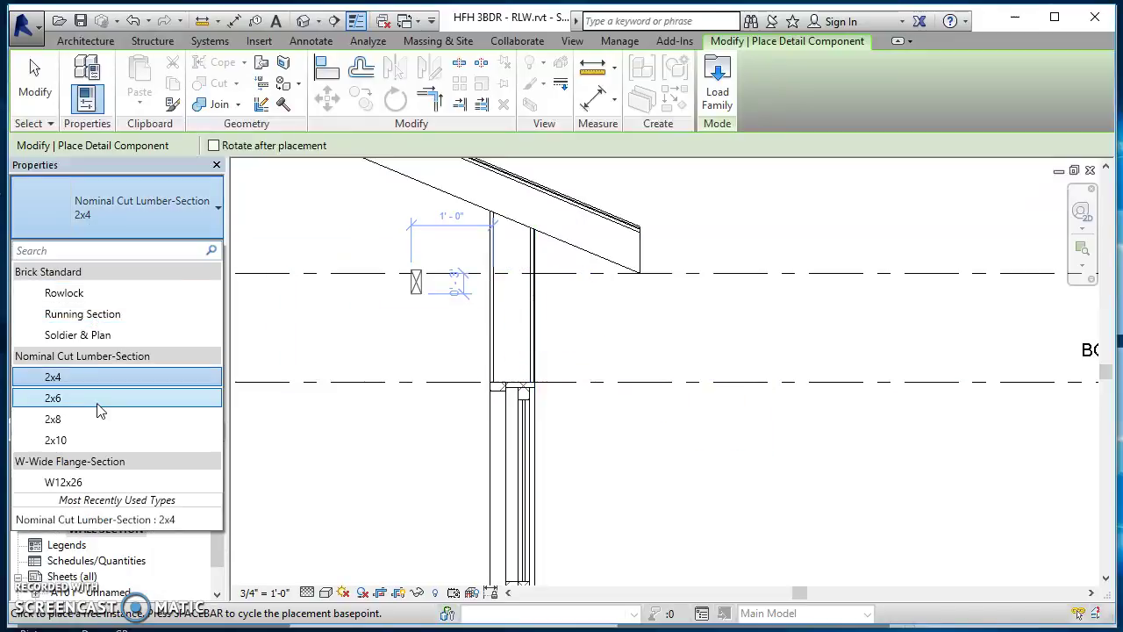
{"action": "key", "text": "Escape"}
{"action": "key", "text": "Escape"}
{"action": "scroll", "coordinate": [599, 431], "scroll_direction": "down", "scroll_amount": 3}
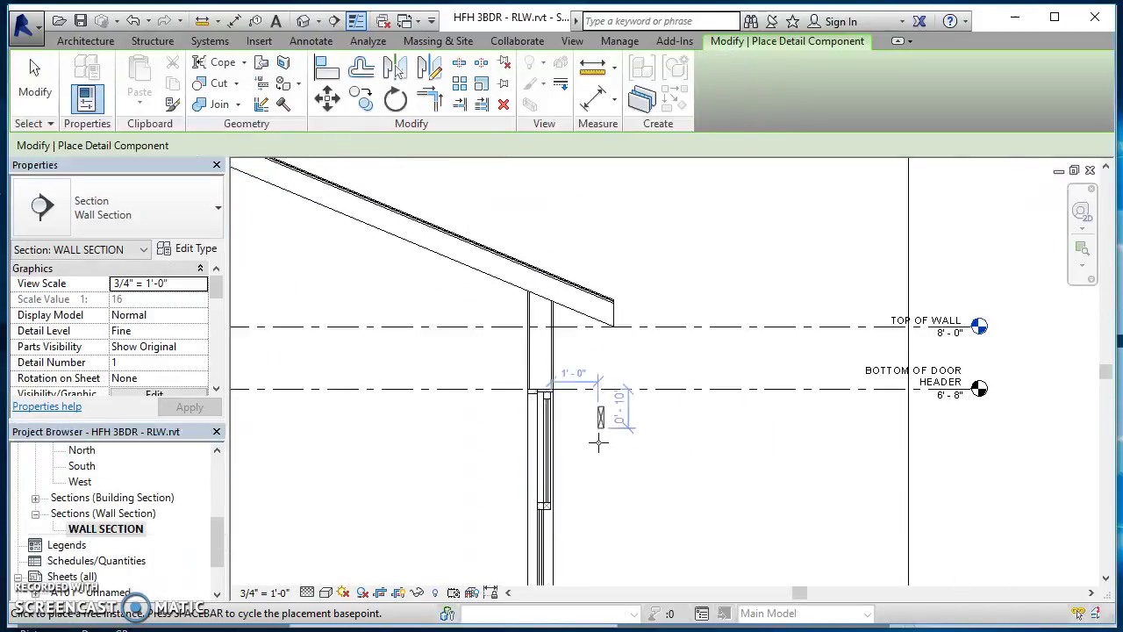
{"action": "middle_click_drag", "start_coordinate": [599, 431], "coordinate": [553, 192]}
{"action": "scroll", "coordinate": [538, 371], "scroll_direction": "up", "scroll_amount": 5}
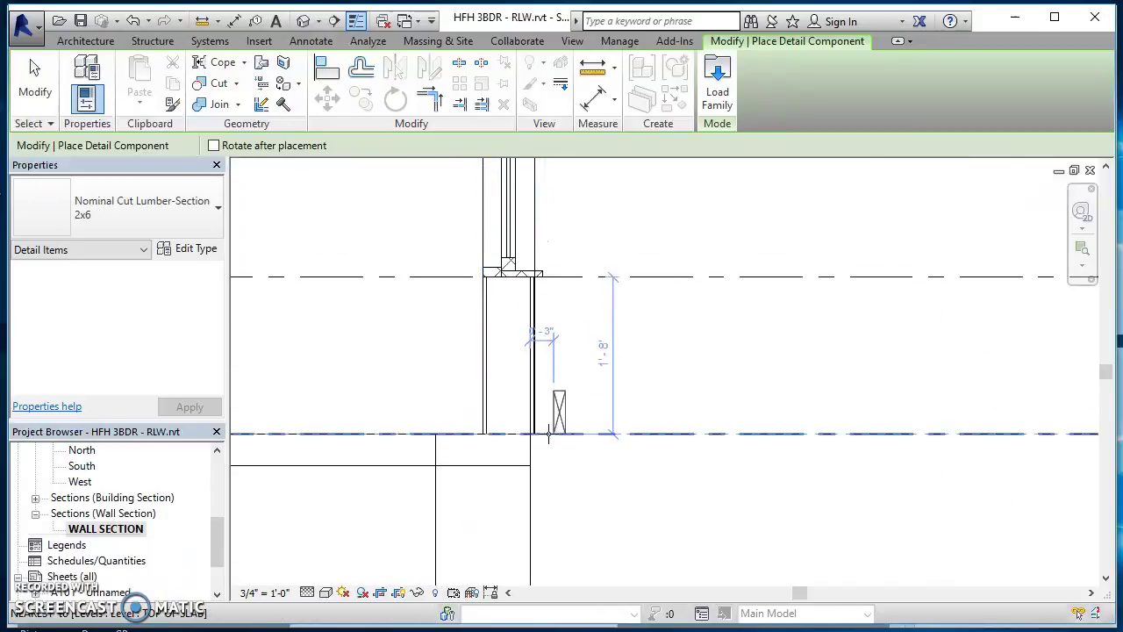
{"action": "scroll", "coordinate": [560, 408], "scroll_direction": "up", "scroll_amount": 1}
{"action": "key", "text": "space"}
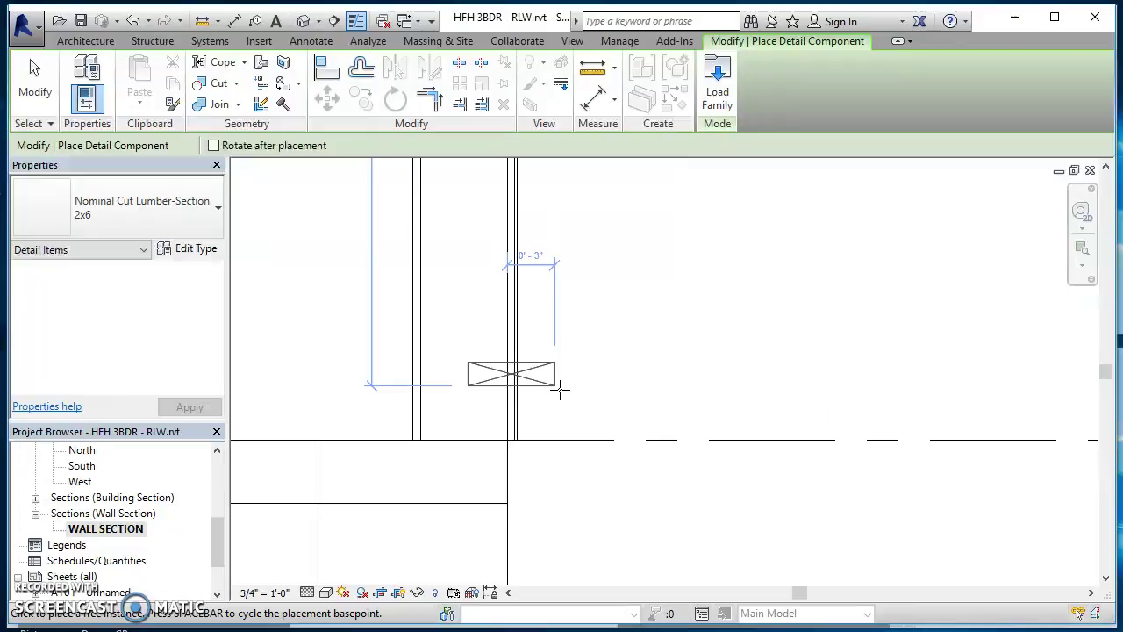
{"action": "scroll", "coordinate": [501, 399], "scroll_direction": "up", "scroll_amount": 3}
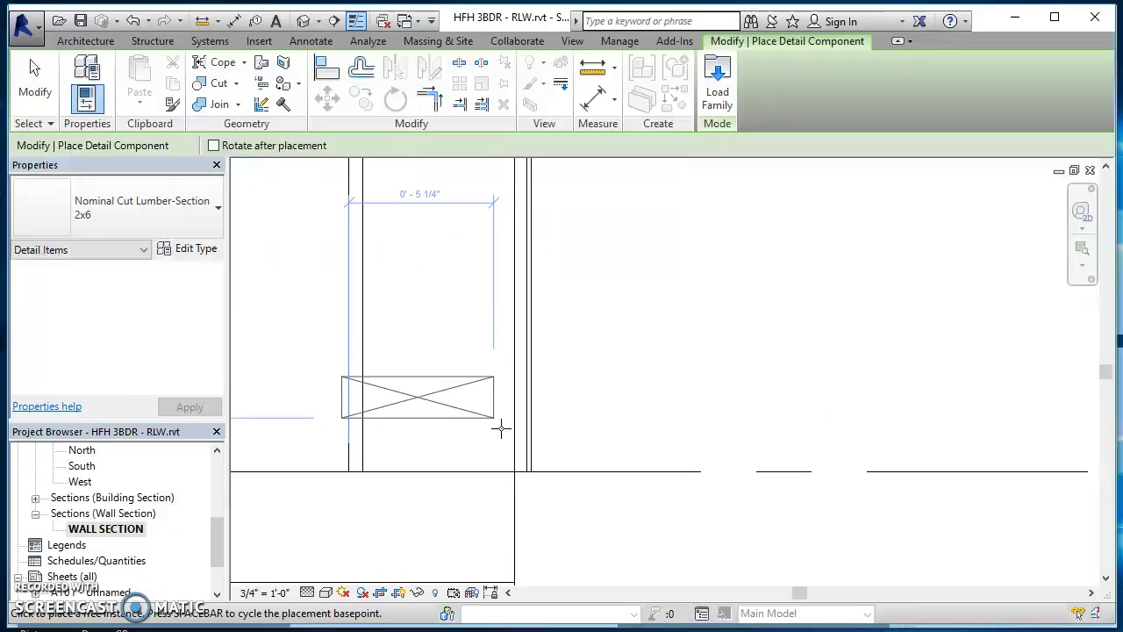
{"action": "left_click", "coordinate": [516, 471]}
Place a flat 2x6 top plate inside the wall with its upper edge on the TOP OF WALL level
{"action": "scroll", "coordinate": [516, 471], "scroll_direction": "down", "scroll_amount": 5}
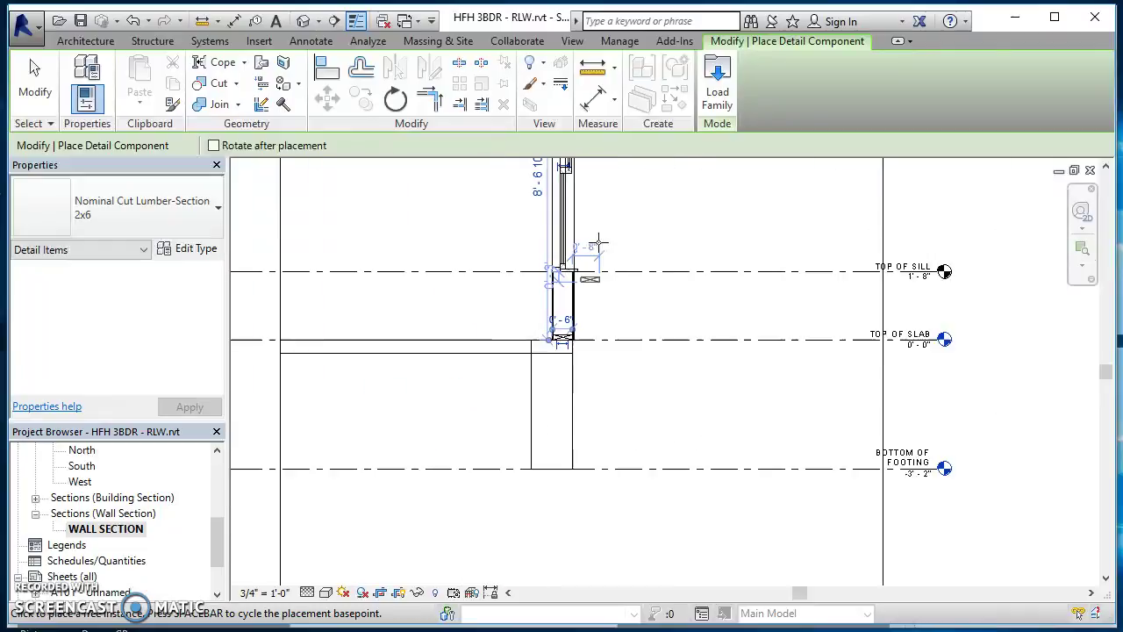
{"action": "middle_click_drag", "start_coordinate": [589, 580], "coordinate": [628, 631]}
{"action": "scroll", "coordinate": [609, 464], "scroll_direction": "up", "scroll_amount": 4}
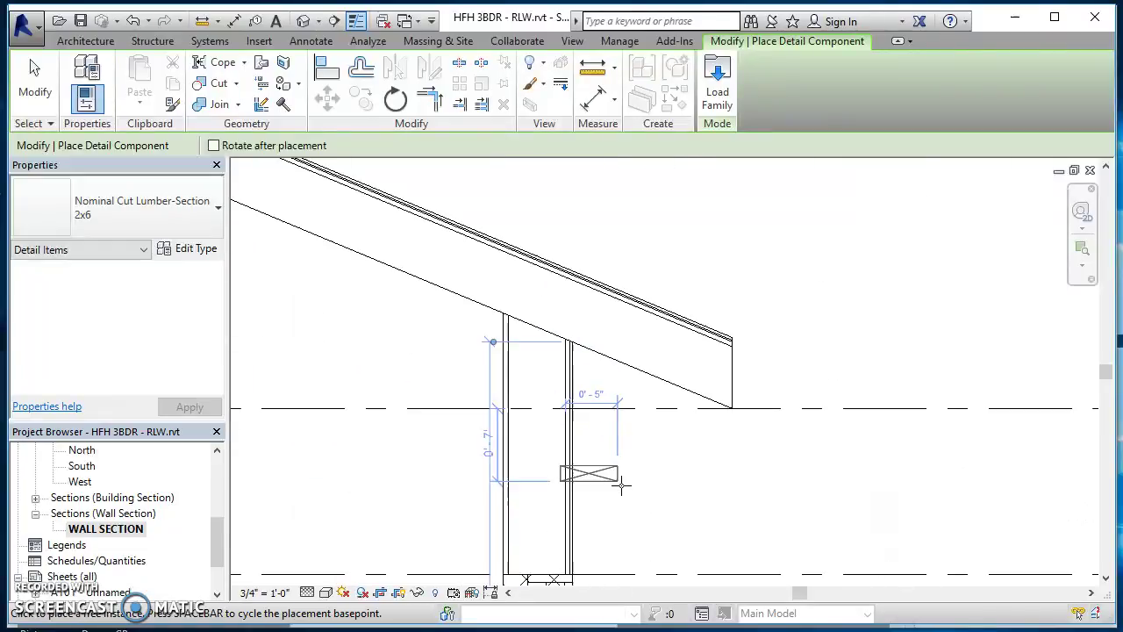
{"action": "scroll", "coordinate": [473, 285], "scroll_direction": "down", "scroll_amount": 3}
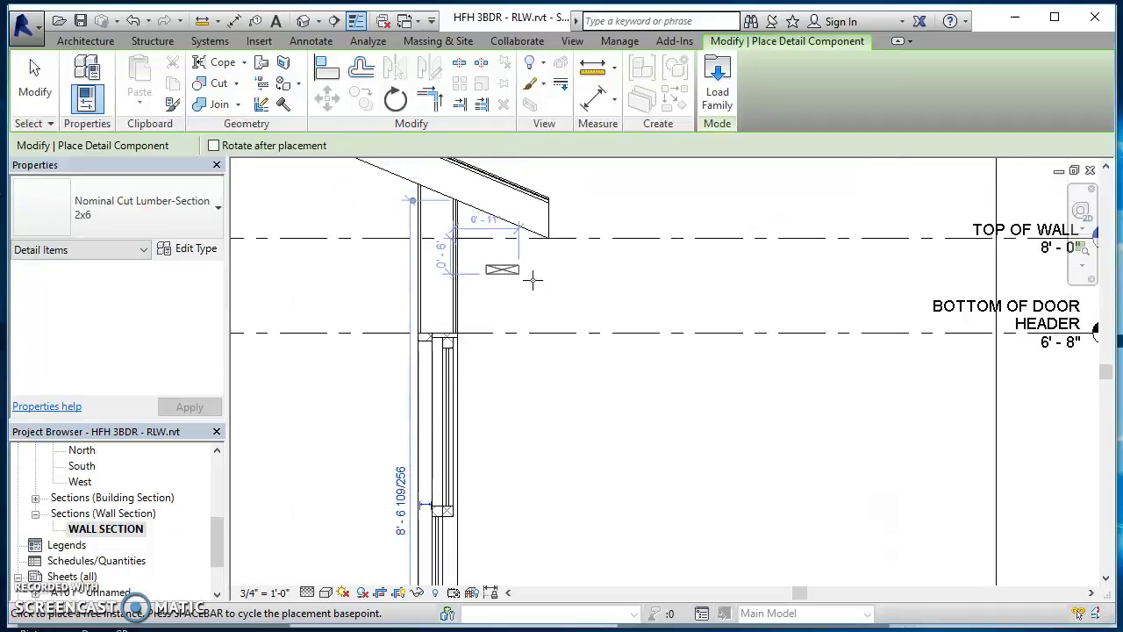
{"action": "middle_click_drag", "start_coordinate": [472, 278], "coordinate": [567, 328]}
{"action": "scroll", "coordinate": [430, 285], "scroll_direction": "up", "scroll_amount": 4}
{"action": "scroll", "coordinate": [419, 303], "scroll_direction": "up", "scroll_amount": 2}
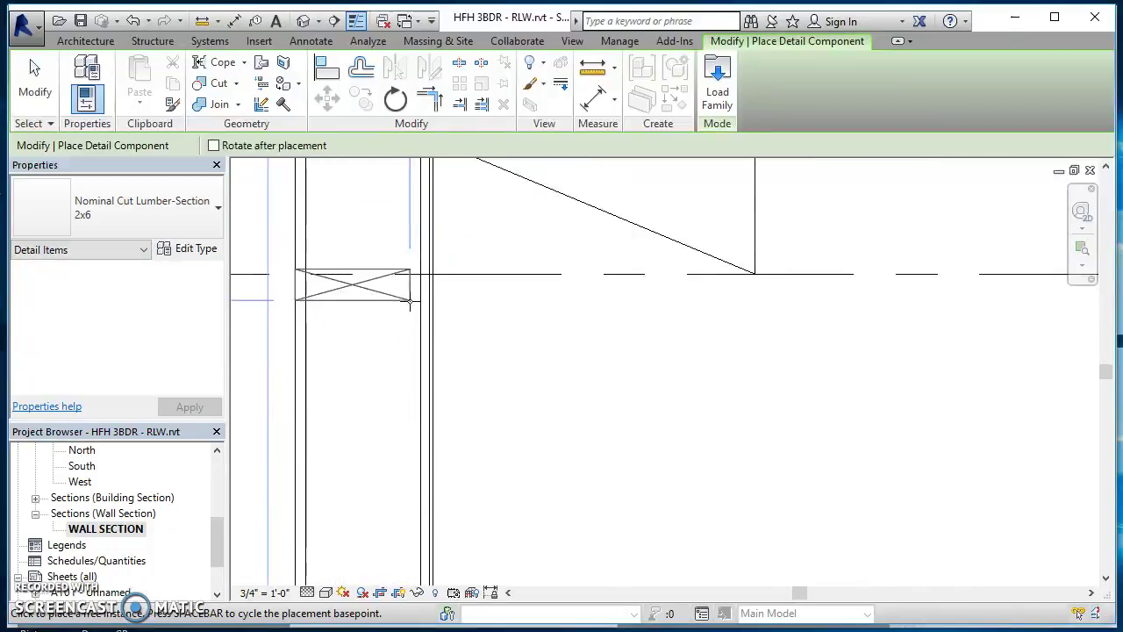
{"action": "middle_click_drag", "start_coordinate": [432, 315], "coordinate": [481, 332]}
{"action": "scroll", "coordinate": [478, 323], "scroll_direction": "up", "scroll_amount": 3}
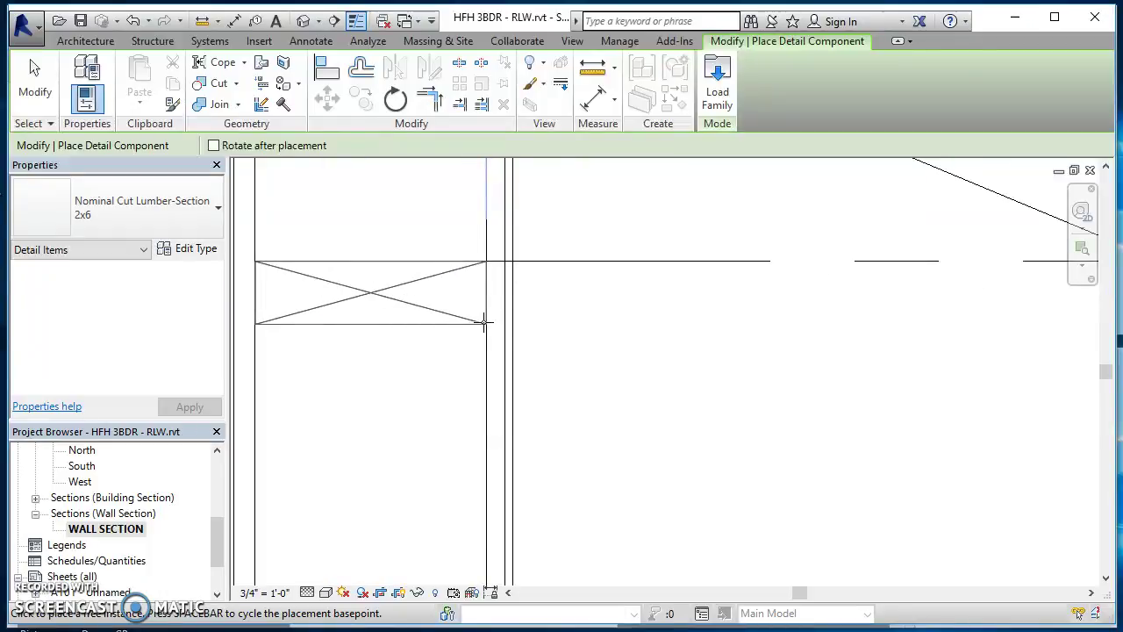
{"action": "left_click", "coordinate": [485, 323]}
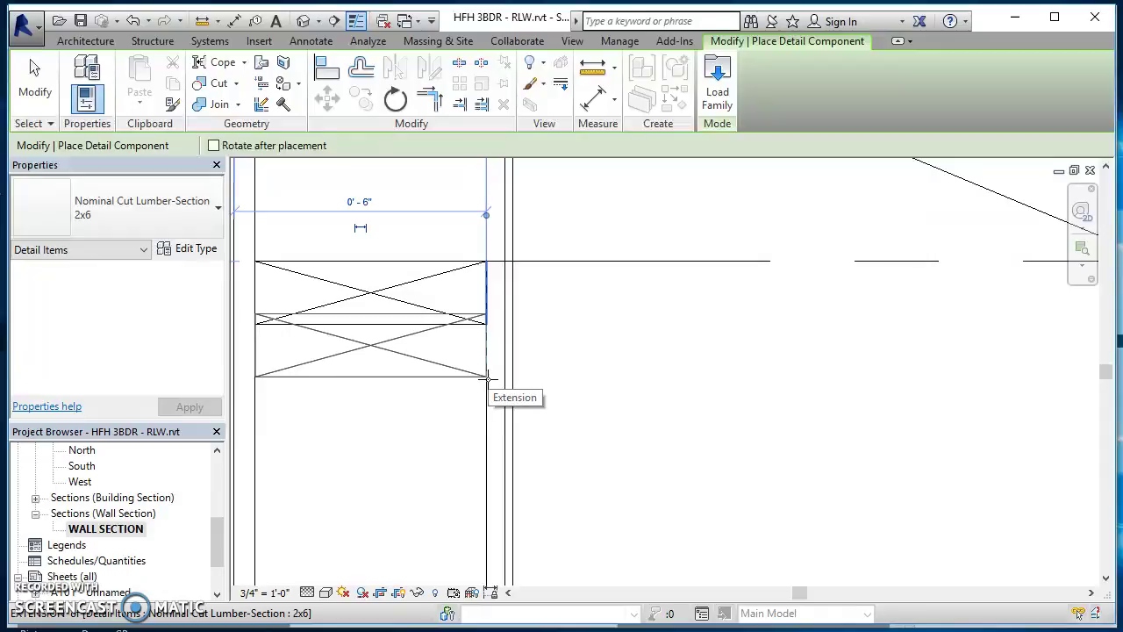
Place a second 2x6 directly beneath the first top plate and end the component placement
{"action": "left_click", "coordinate": [487, 386]}
{"action": "scroll", "coordinate": [646, 377], "scroll_direction": "down", "scroll_amount": 4}
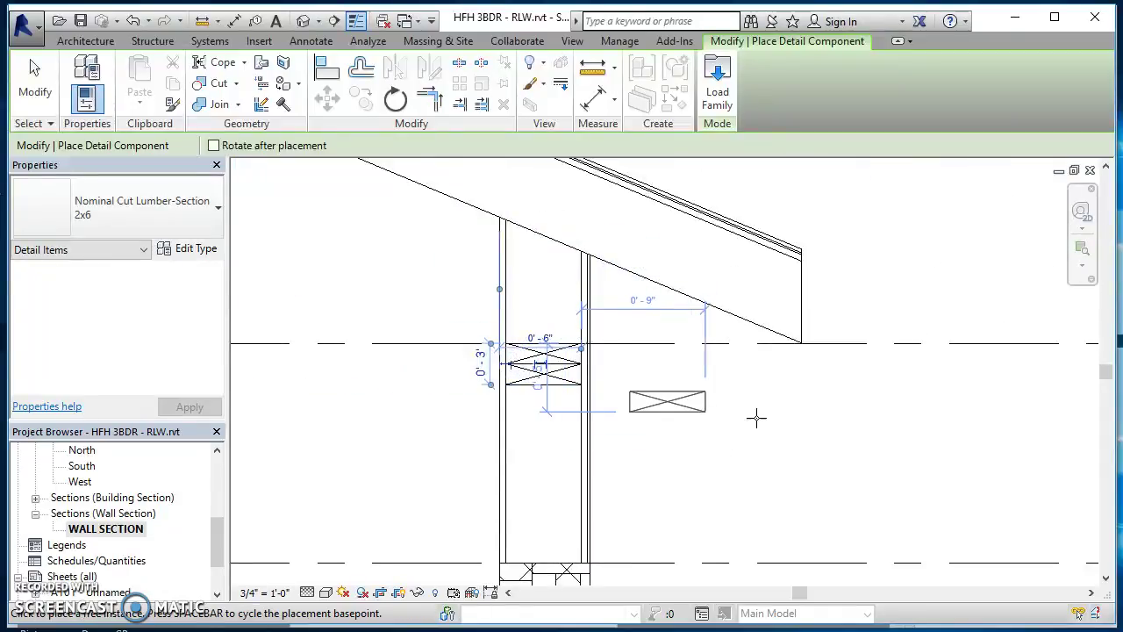
{"action": "key", "text": "Escape"}
{"action": "key", "text": "Escape"}
Turn Thin Lines off to check the line weights around the top plates, and turn it back on
{"action": "scroll", "coordinate": [596, 381], "scroll_direction": "up", "scroll_amount": 2}
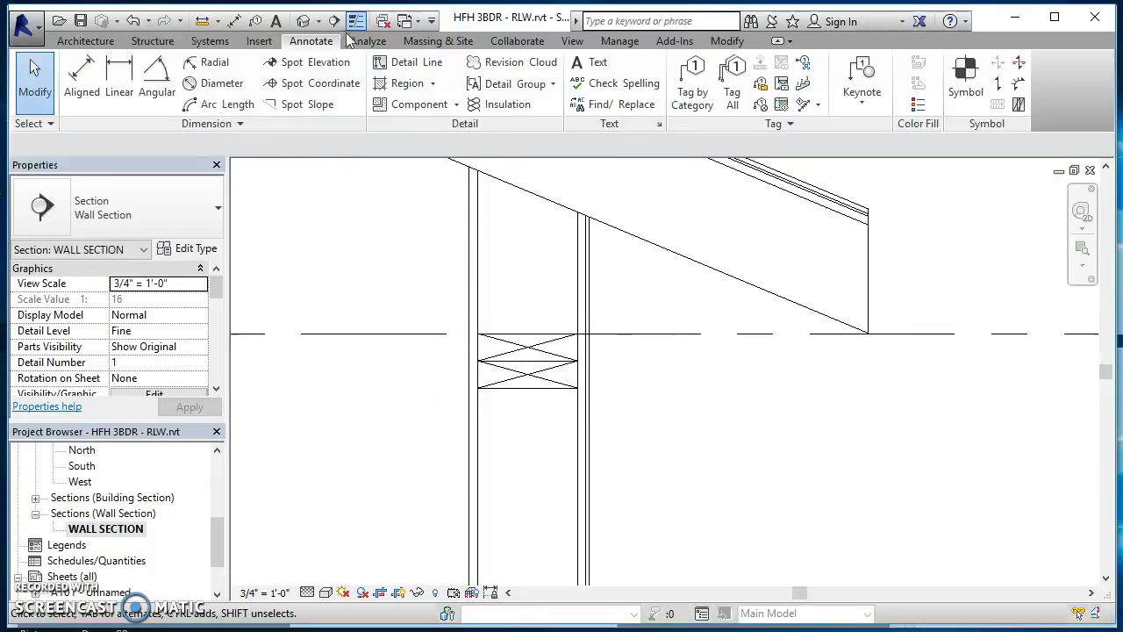
{"action": "left_click", "coordinate": [573, 42]}
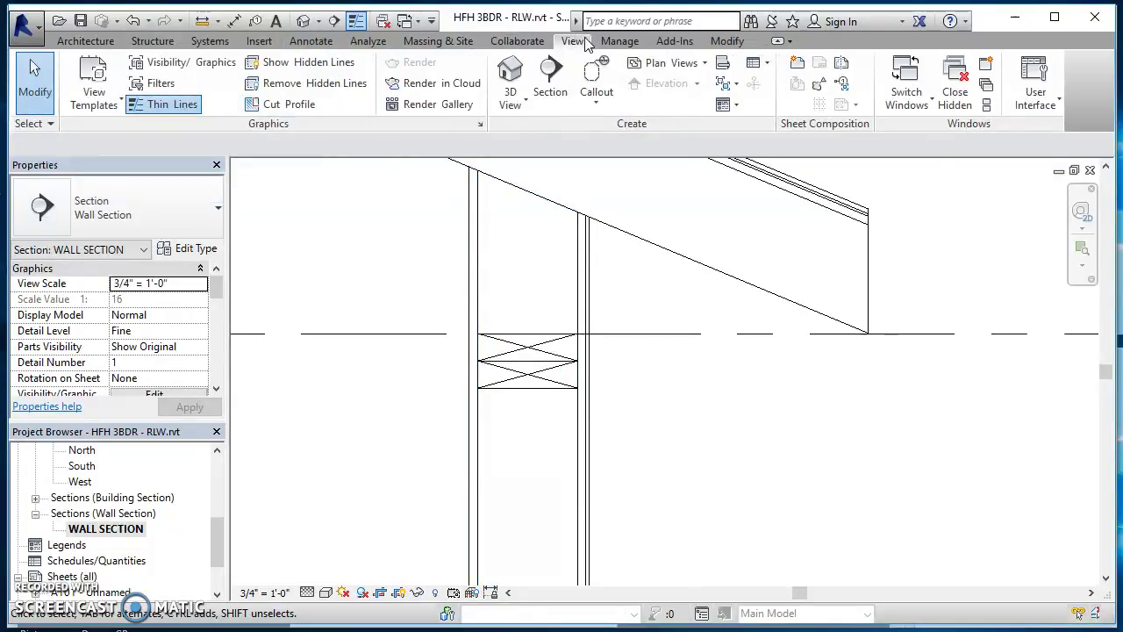
{"action": "left_click", "coordinate": [172, 104]}
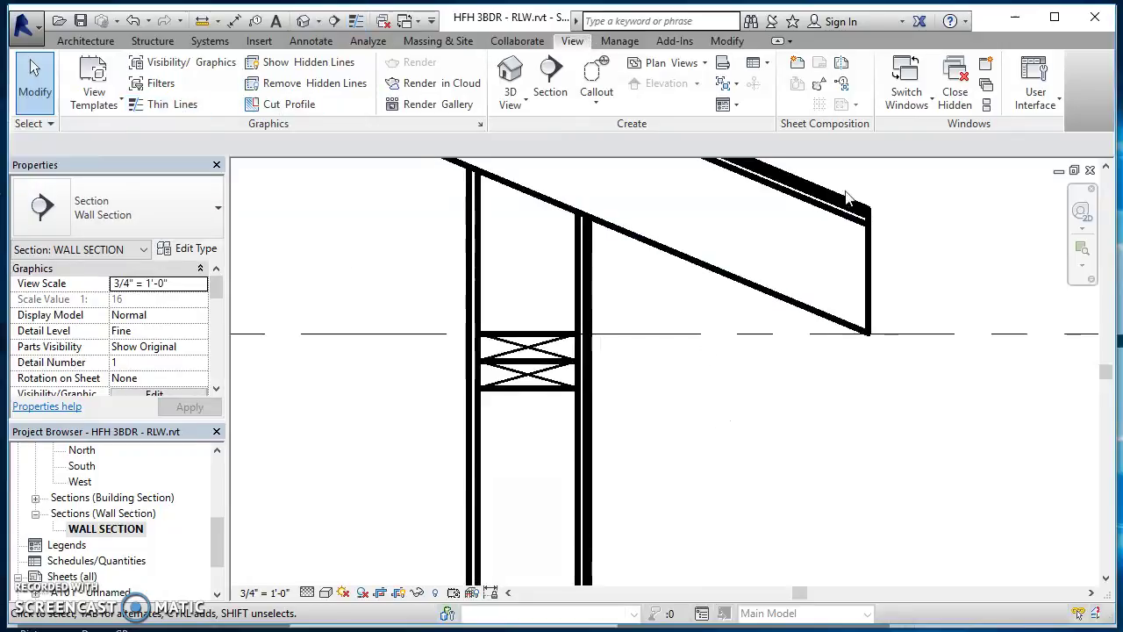
{"action": "scroll", "coordinate": [555, 313], "scroll_direction": "up", "scroll_amount": 2}
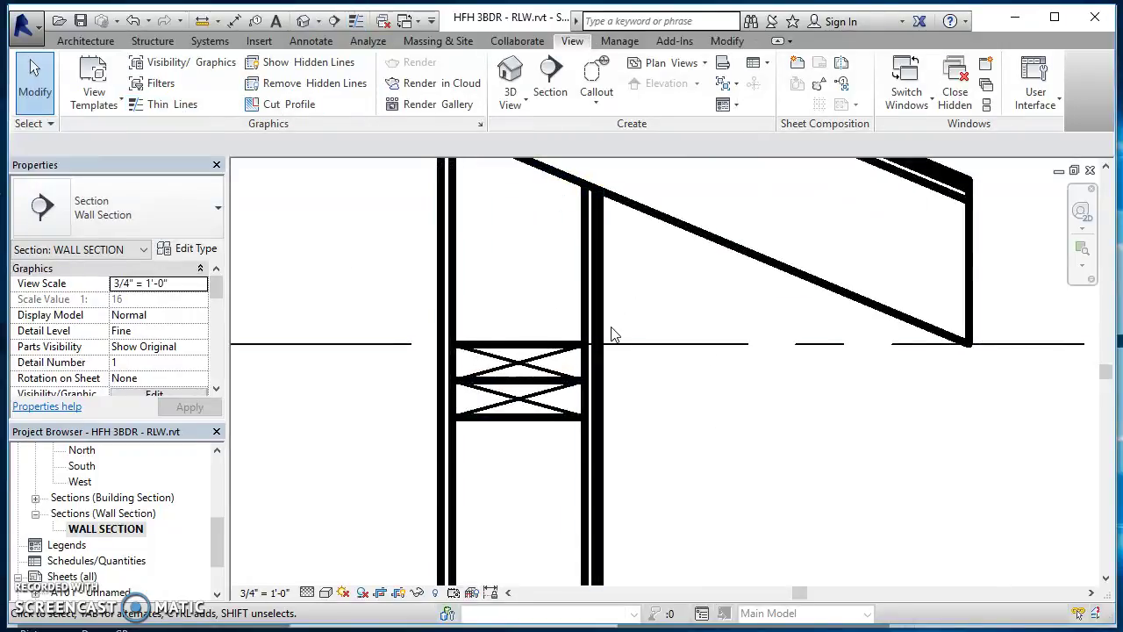
{"action": "left_click", "coordinate": [156, 105]}
{"action": "scroll", "coordinate": [566, 386], "scroll_direction": "up", "scroll_amount": 2}
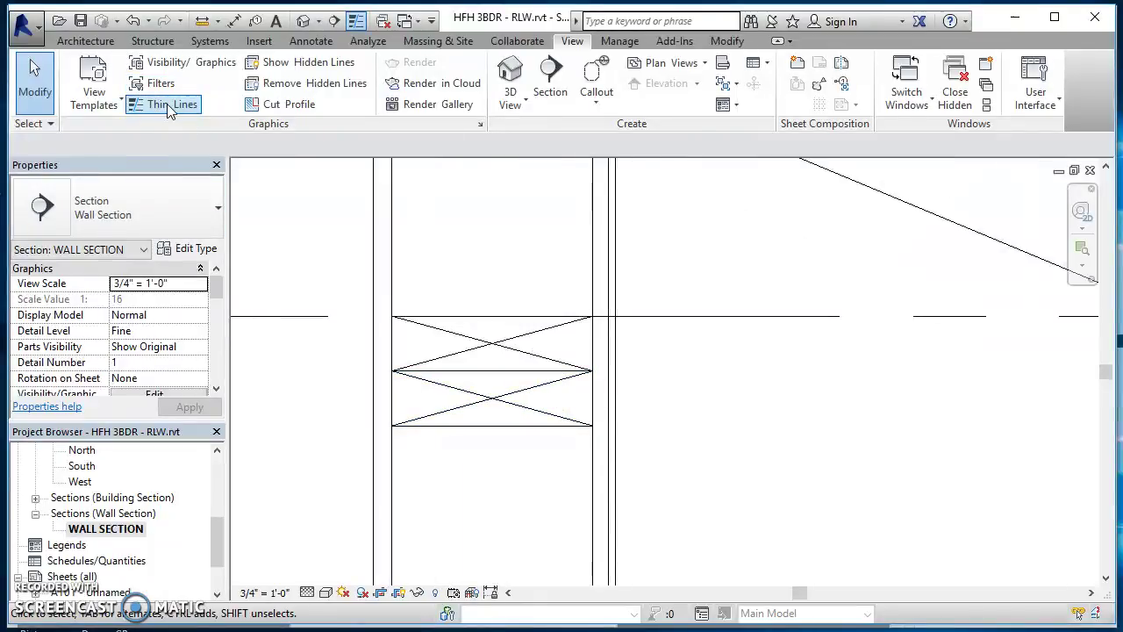
Switch to File Explorer, enlarge its window, and browse the Desktop folder sorted by name for the Revit Families shortcut
{"action": "left_click", "coordinate": [301, 44]}
{"action": "scroll", "coordinate": [585, 401], "scroll_direction": "down", "scroll_amount": 2}
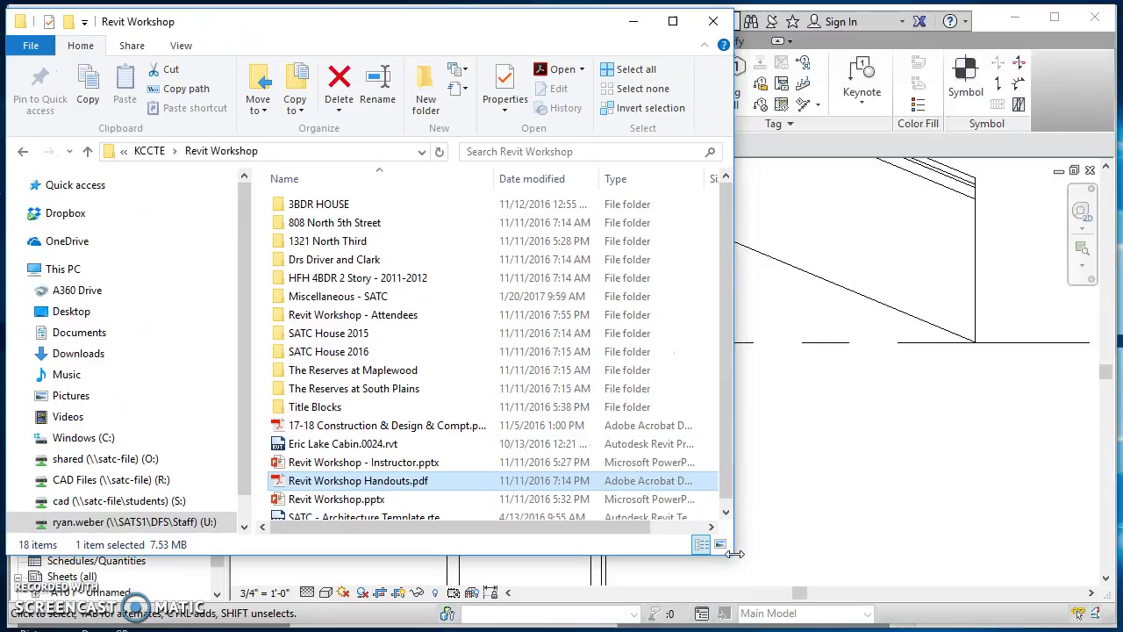
{"action": "left_click_drag", "start_coordinate": [737, 558], "coordinate": [1013, 606]}
{"action": "left_click", "coordinate": [67, 314]}
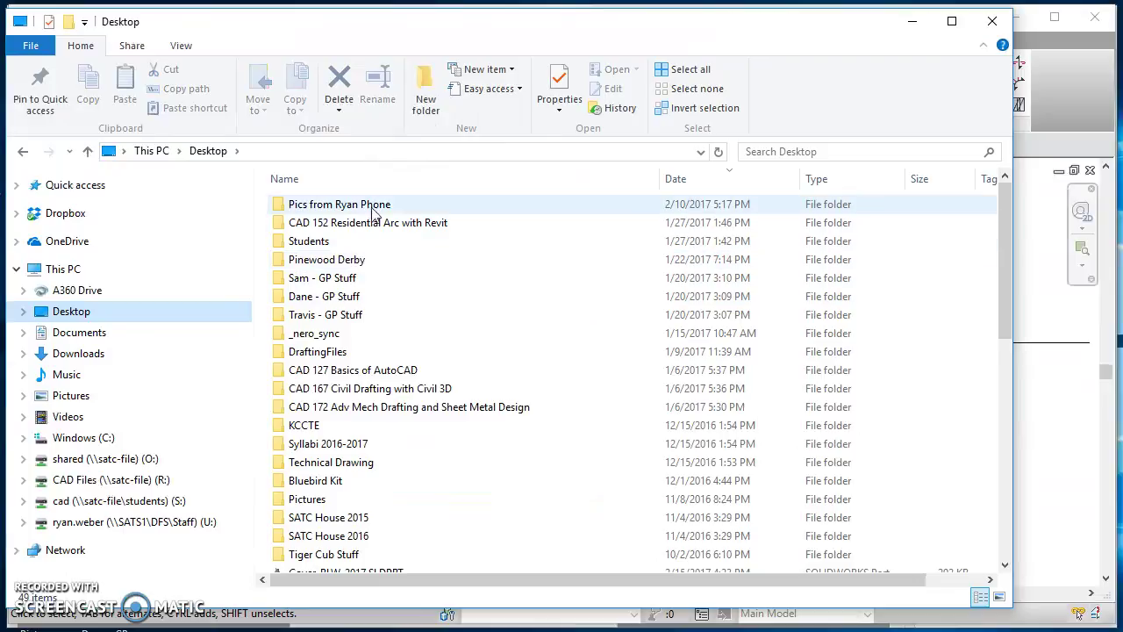
{"action": "left_click", "coordinate": [348, 187]}
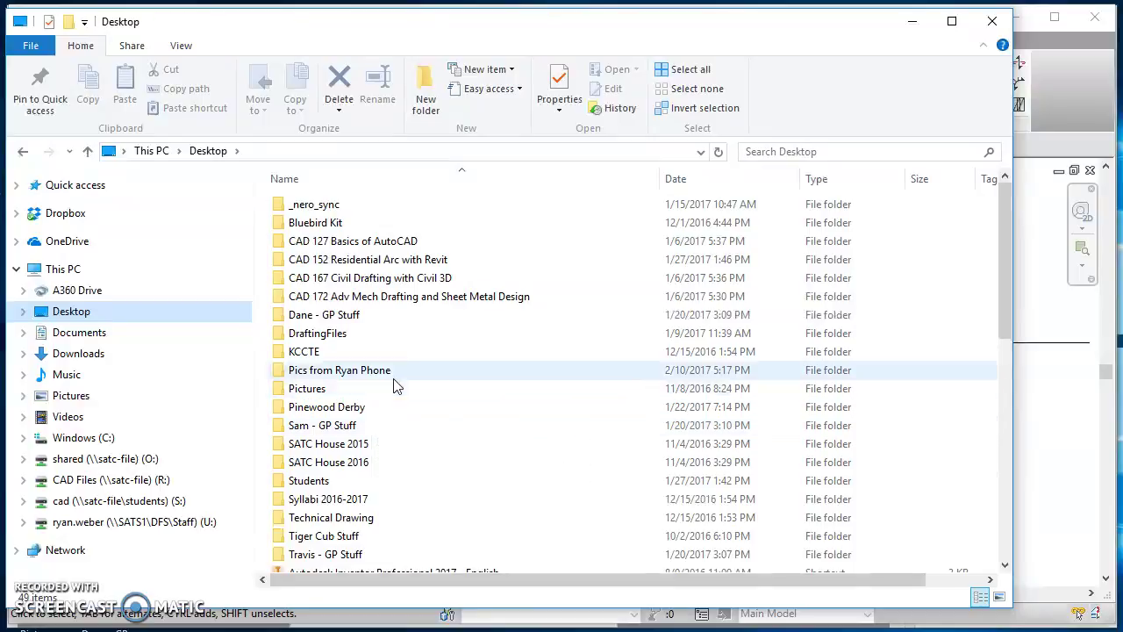
{"action": "scroll", "coordinate": [390, 386], "scroll_direction": "down", "scroll_amount": 1}
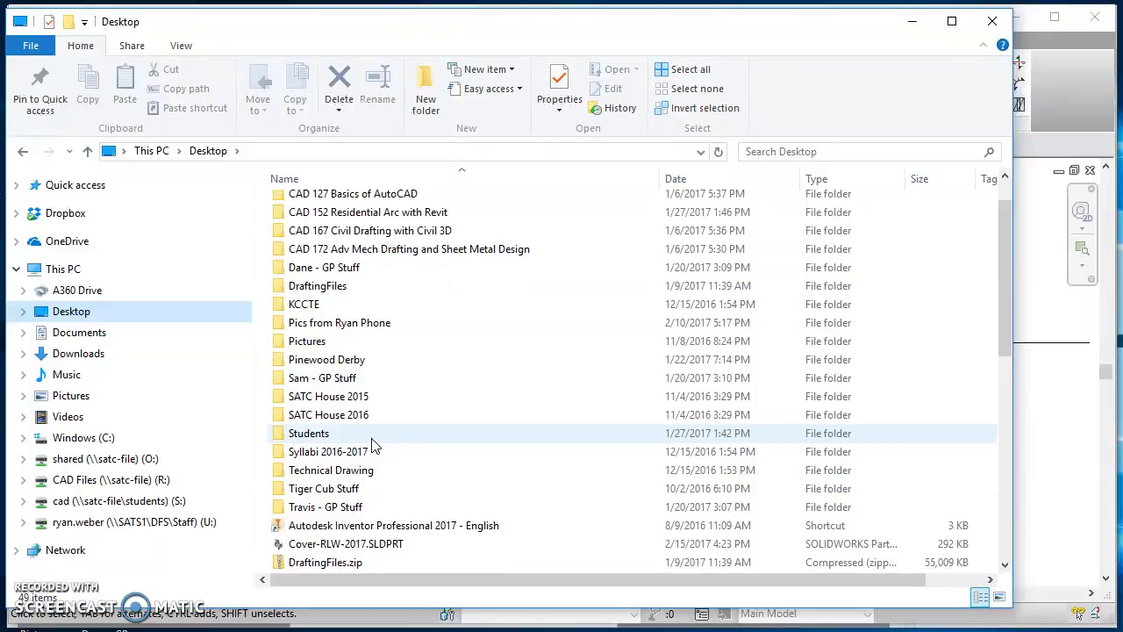
{"action": "scroll", "coordinate": [365, 325], "scroll_direction": "up", "scroll_amount": 1}
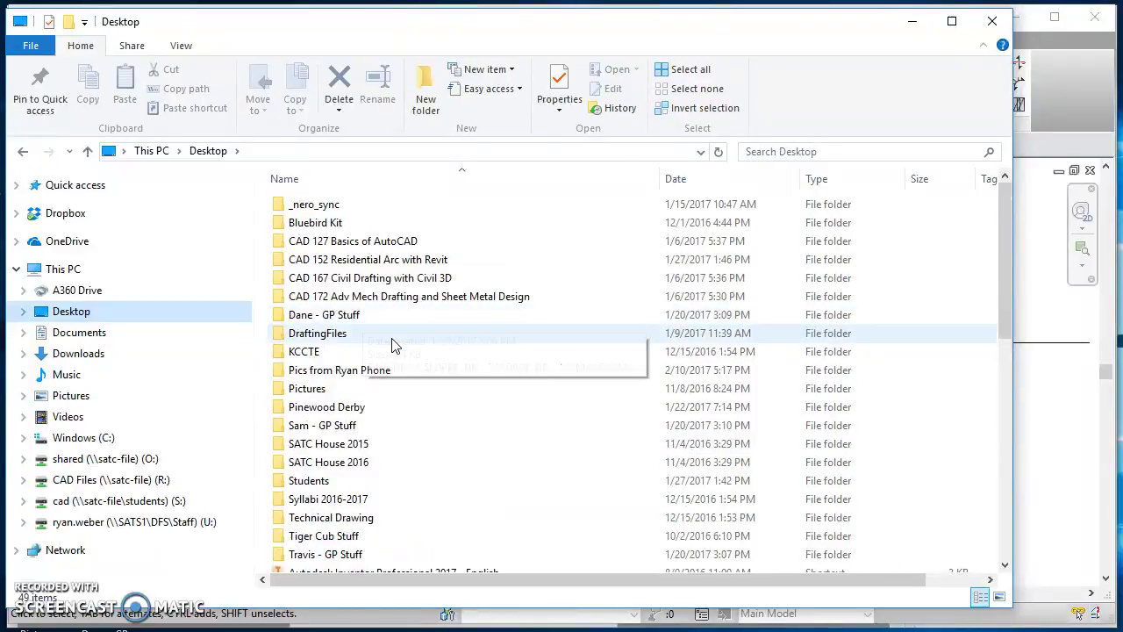
{"action": "scroll", "coordinate": [396, 346], "scroll_direction": "down", "scroll_amount": 2}
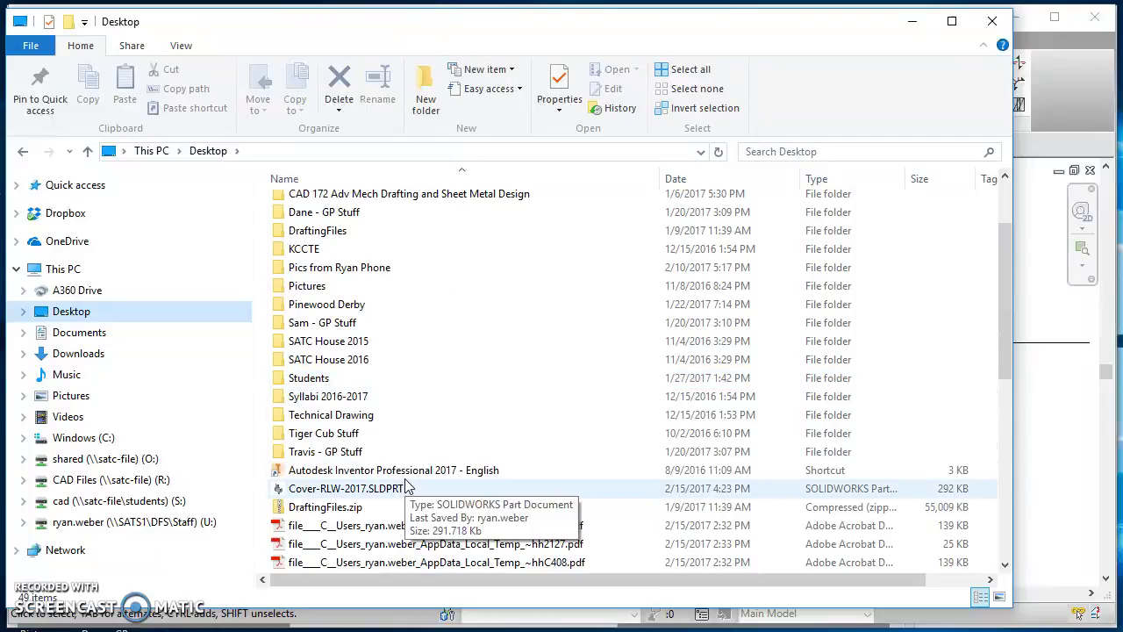
{"action": "scroll", "coordinate": [403, 482], "scroll_direction": "down", "scroll_amount": 1}
{"action": "scroll", "coordinate": [414, 471], "scroll_direction": "down", "scroll_amount": 6}
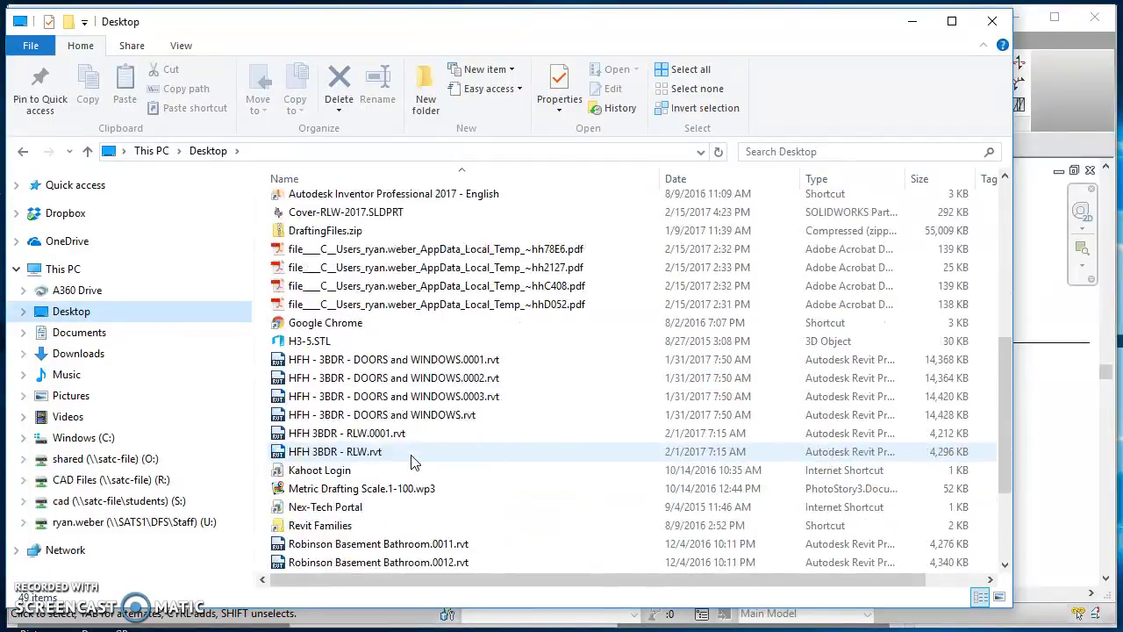
Examine the full target path in the Revit Families shortcut's properties and close the dialog
{"action": "left_click", "coordinate": [328, 419]}
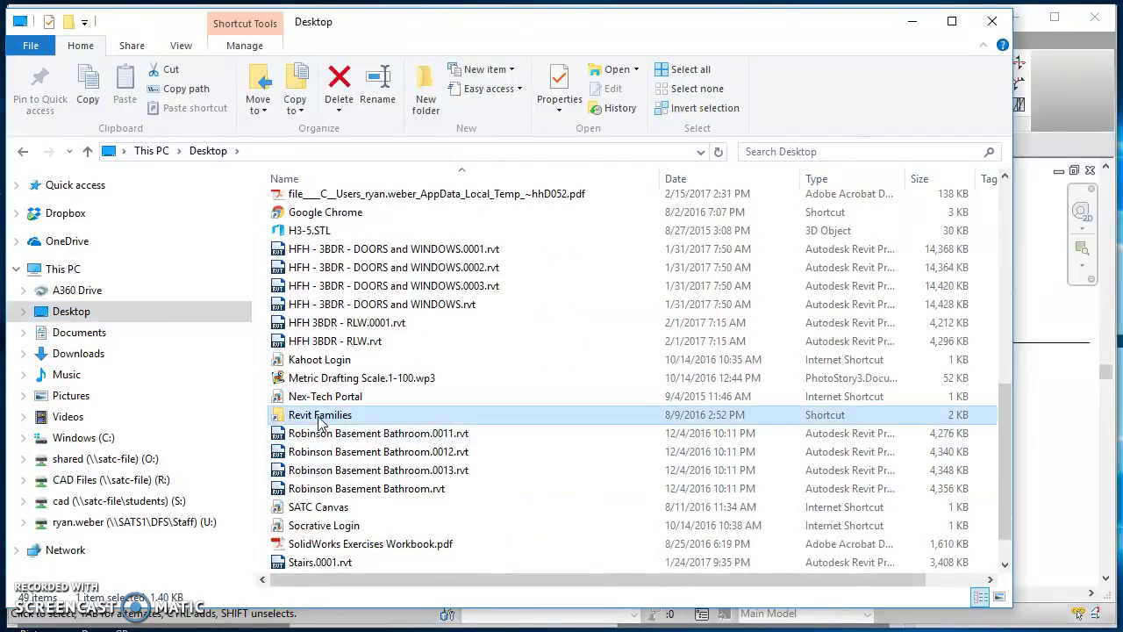
{"action": "right_click", "coordinate": [319, 421]}
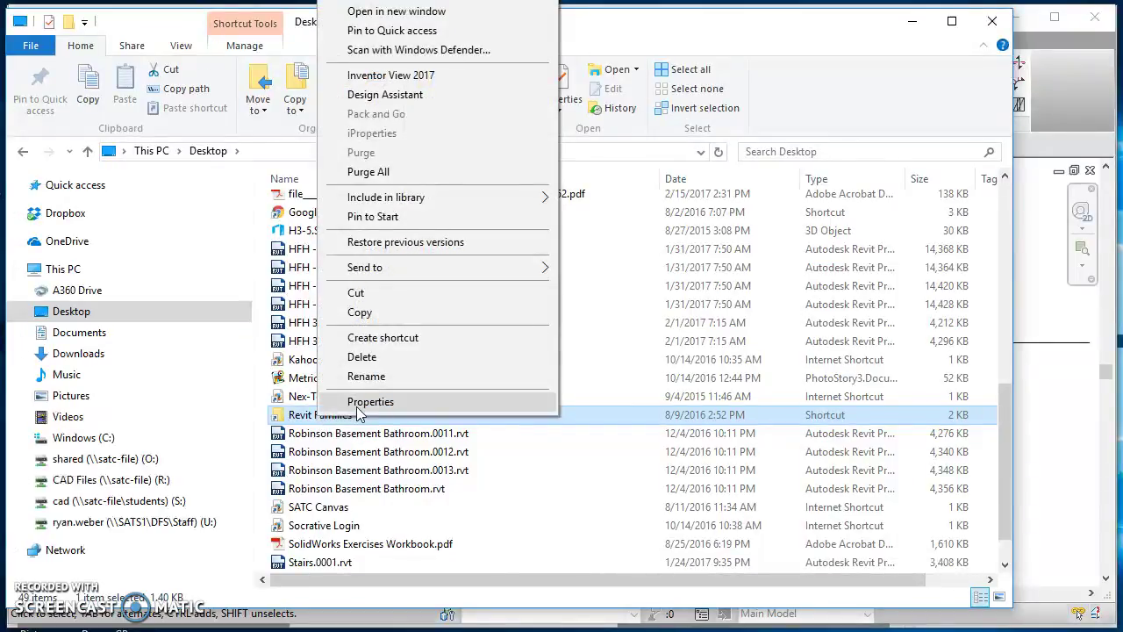
{"action": "left_click", "coordinate": [351, 406]}
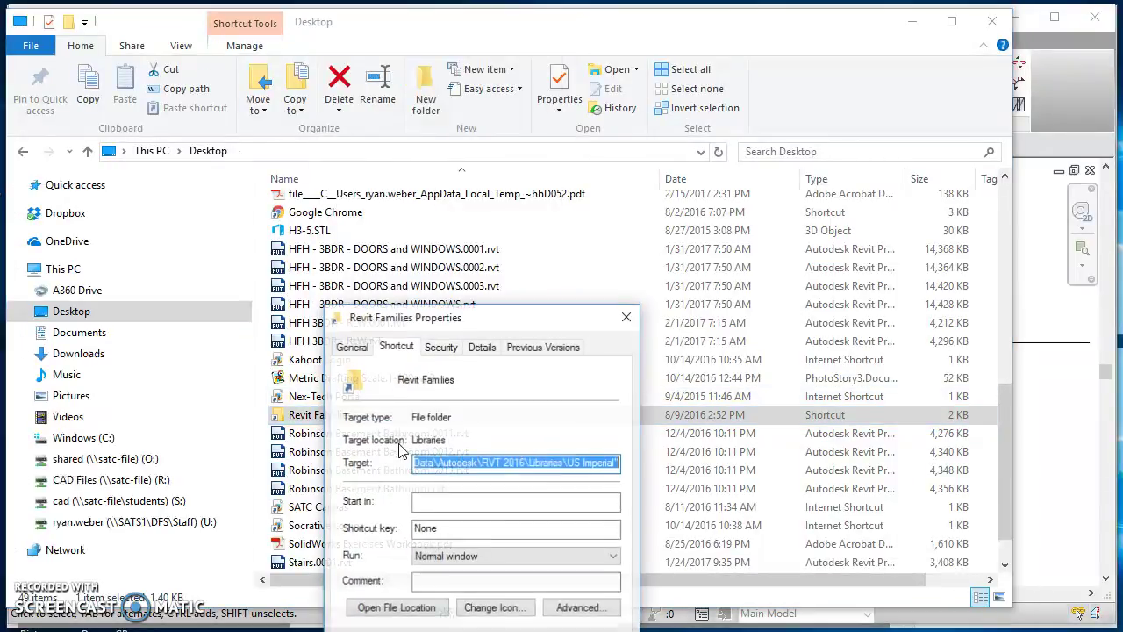
{"action": "left_click_drag", "start_coordinate": [507, 323], "coordinate": [545, 103]}
{"action": "left_click", "coordinate": [542, 242]}
{"action": "key", "text": "Home"}
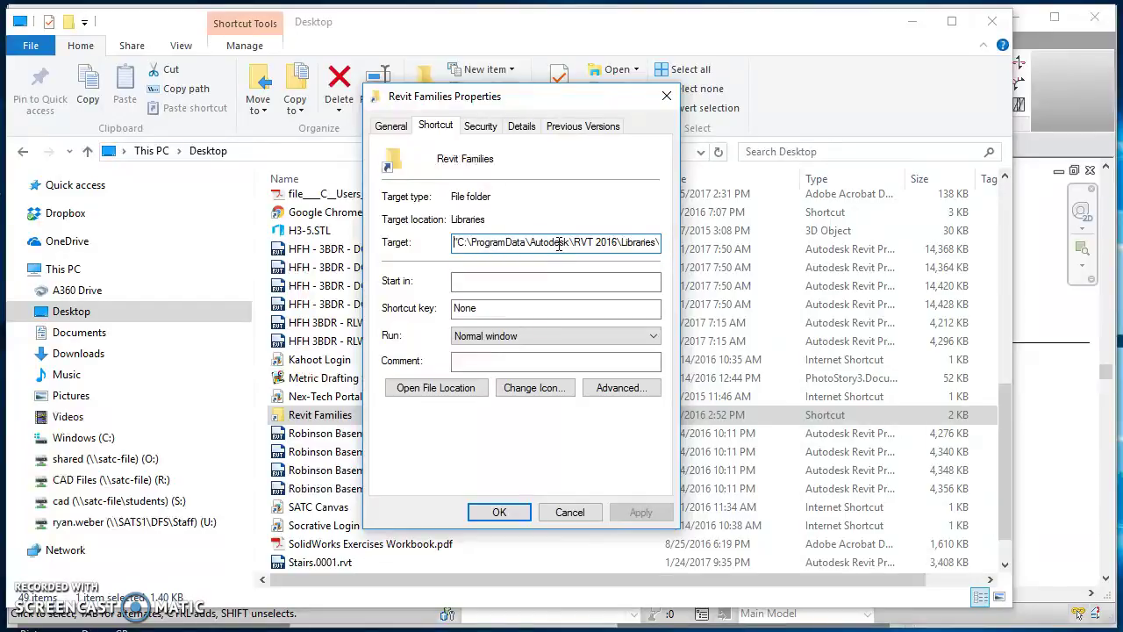
{"action": "key", "text": "End"}
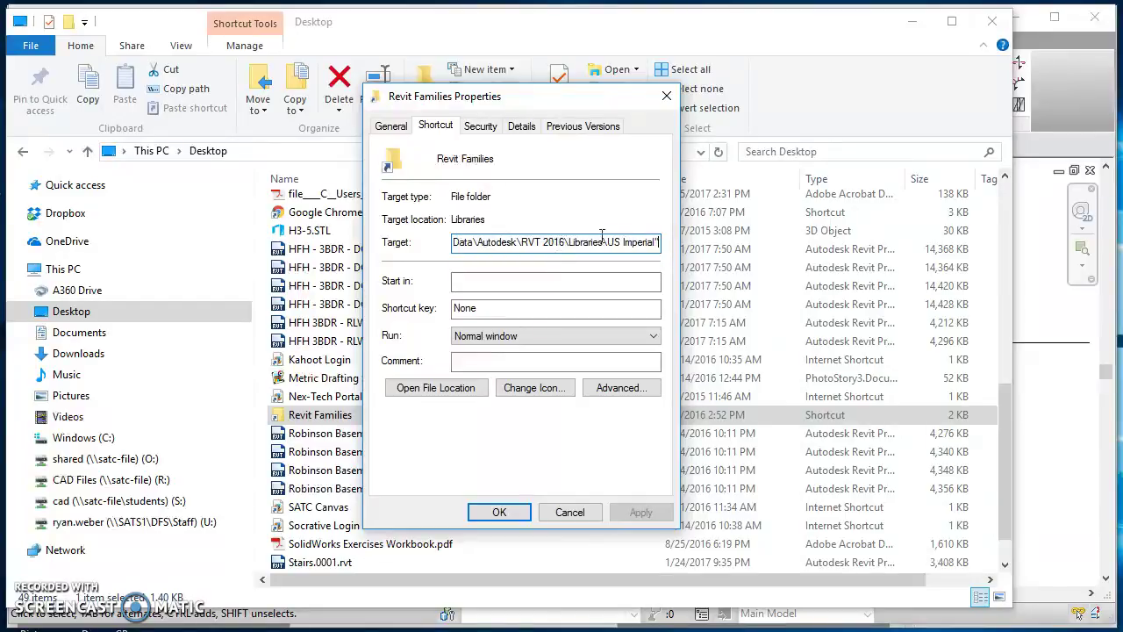
{"action": "left_click", "coordinate": [499, 512]}
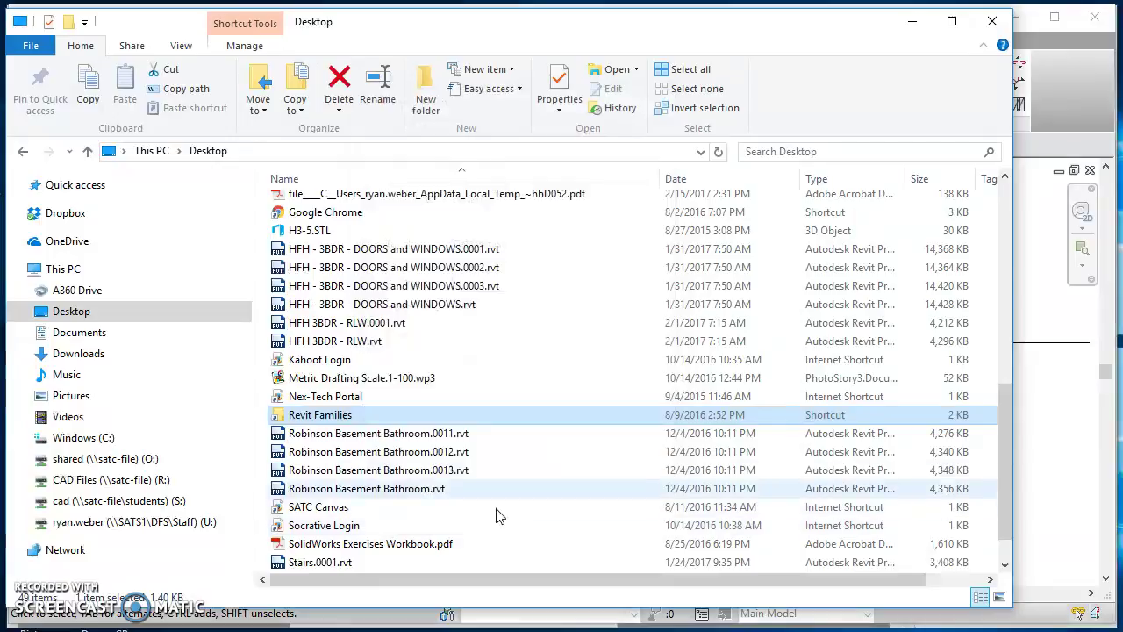
Follow the Revit Families shortcut to the US Imperial library's Detail Items folder and search it for GYPSUM
{"action": "double_click", "coordinate": [317, 415]}
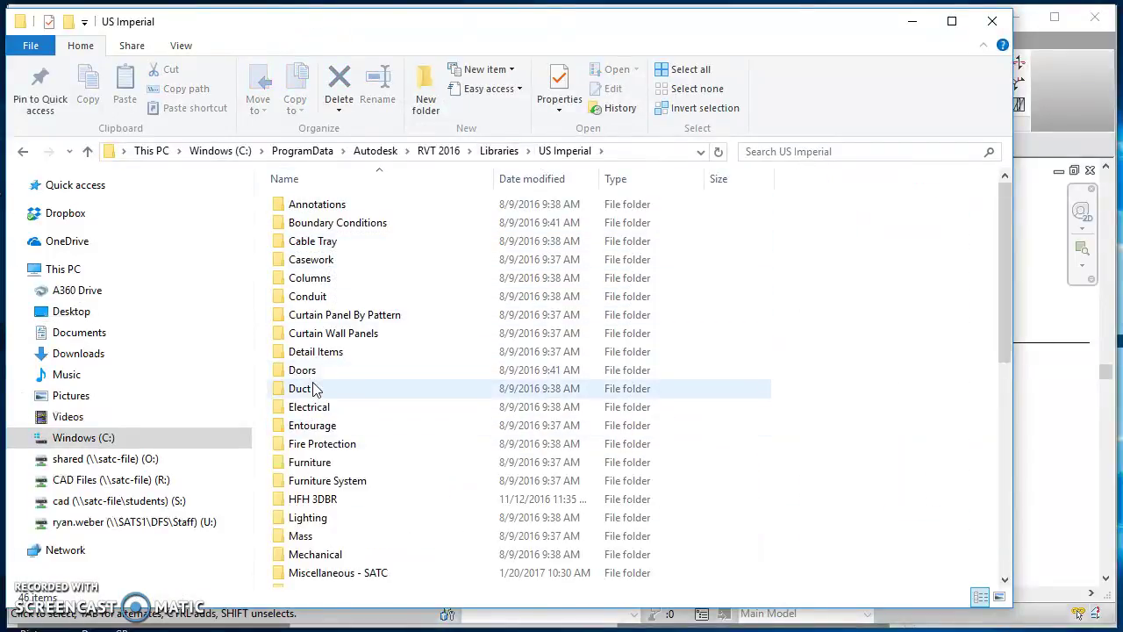
{"action": "double_click", "coordinate": [317, 353]}
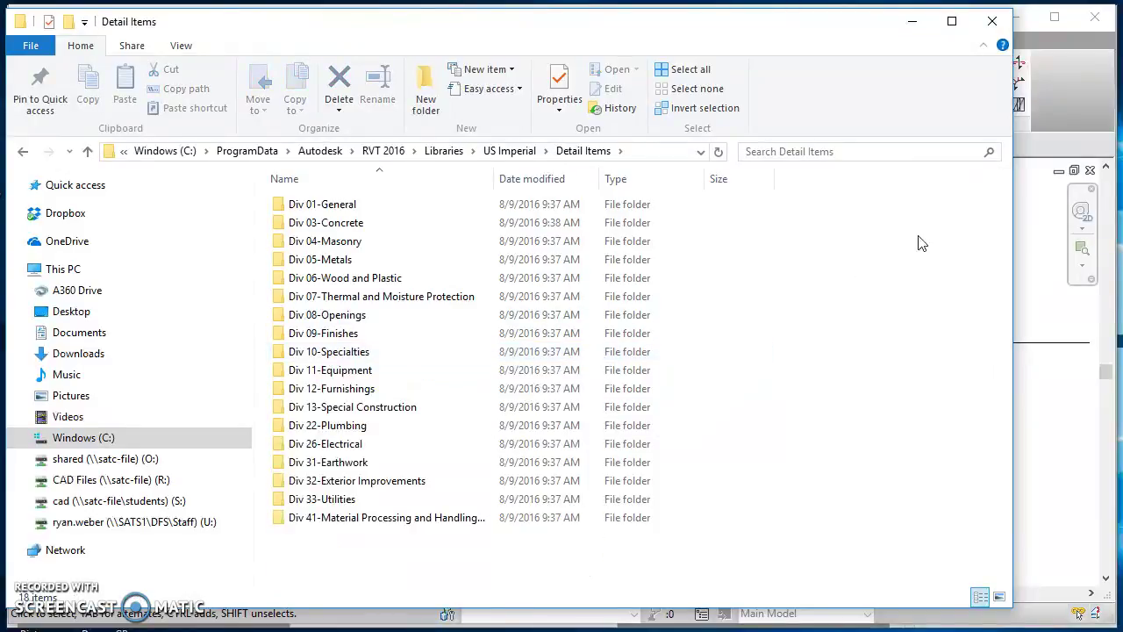
{"action": "left_click", "coordinate": [826, 151]}
{"action": "type", "text": "GYPSUM"}
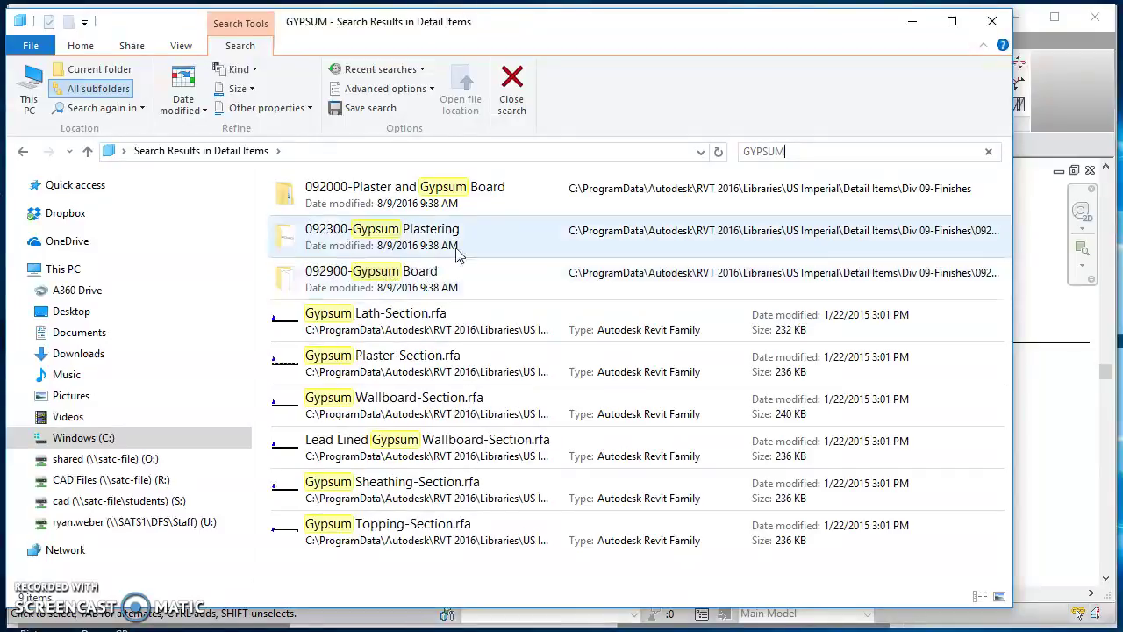
Return to Revit and load Gypsum Wallboard-Section.rfa as a detail component from Detail Items, Div 09-Finishes, 092000-Plaster and Gypsum Board, 092900-Gypsum Board
{"action": "left_click", "coordinate": [917, 22]}
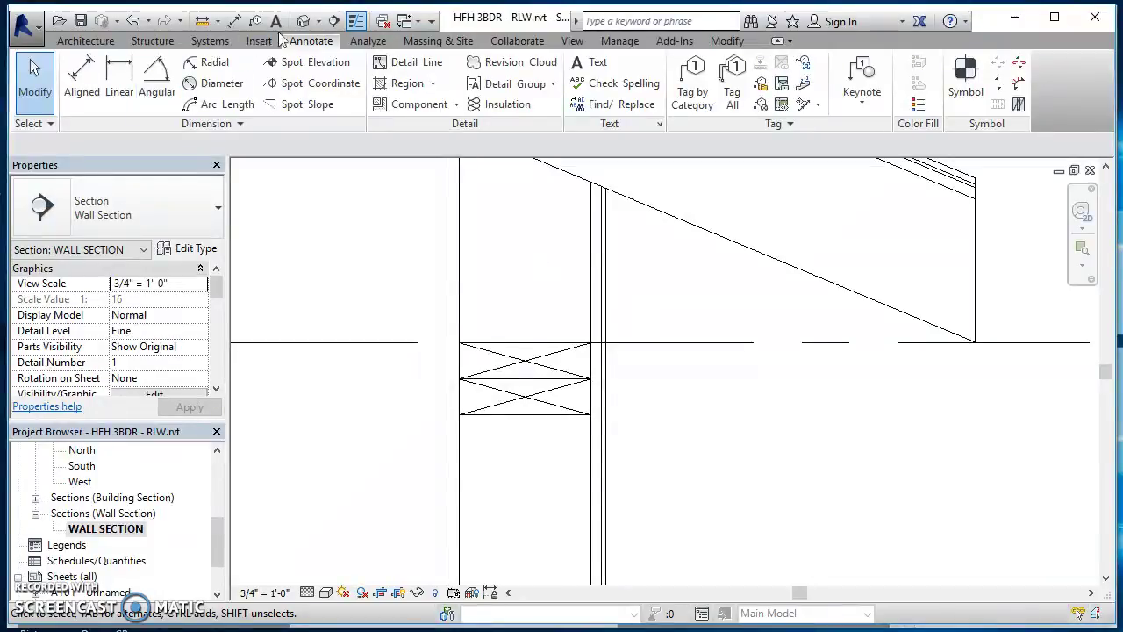
{"action": "left_click", "coordinate": [446, 106]}
{"action": "left_click", "coordinate": [412, 132]}
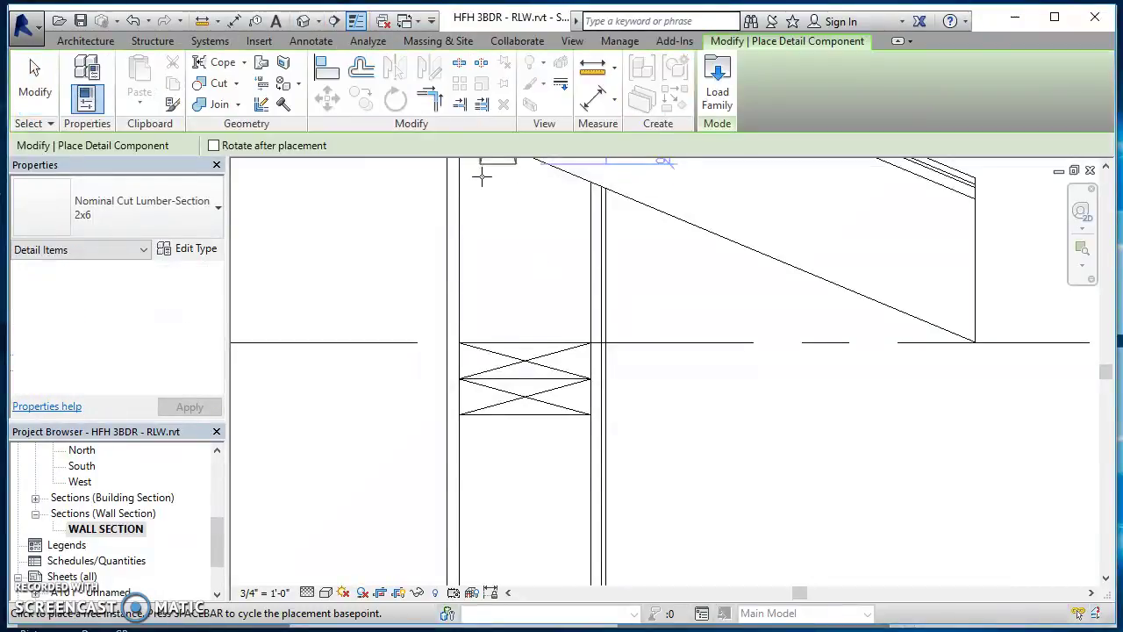
{"action": "left_click", "coordinate": [716, 88]}
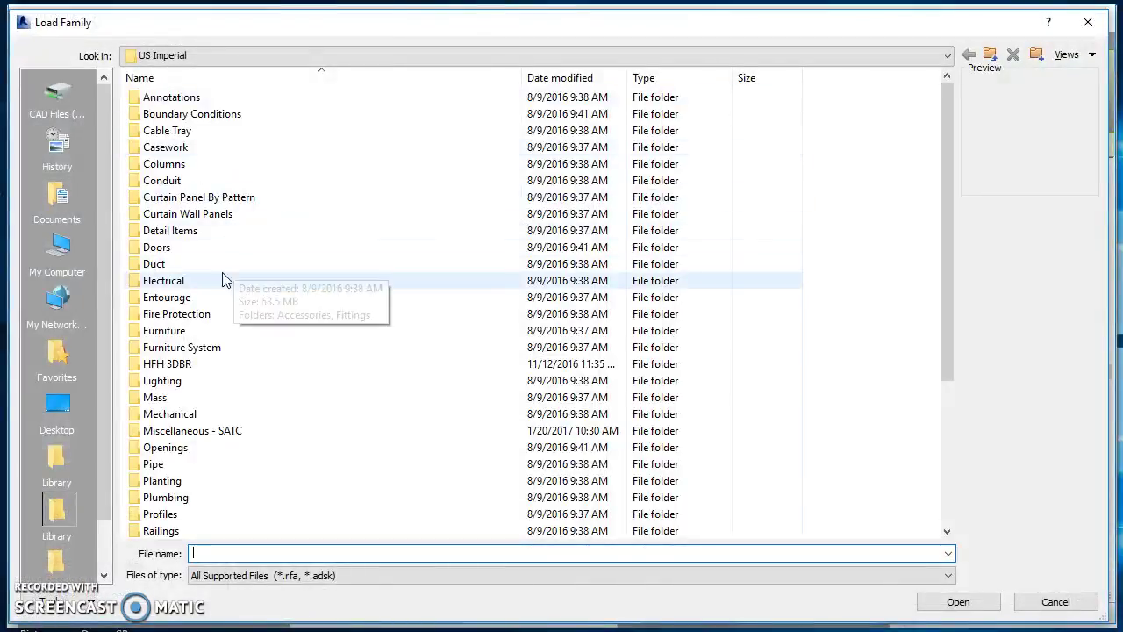
{"action": "double_click", "coordinate": [175, 230]}
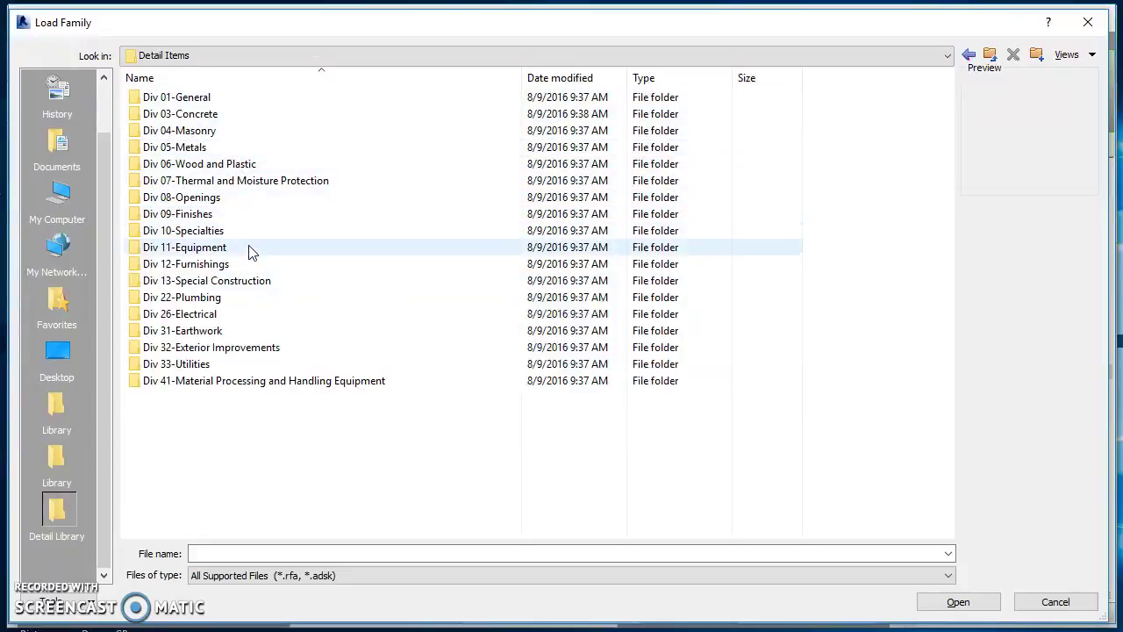
{"action": "double_click", "coordinate": [198, 215]}
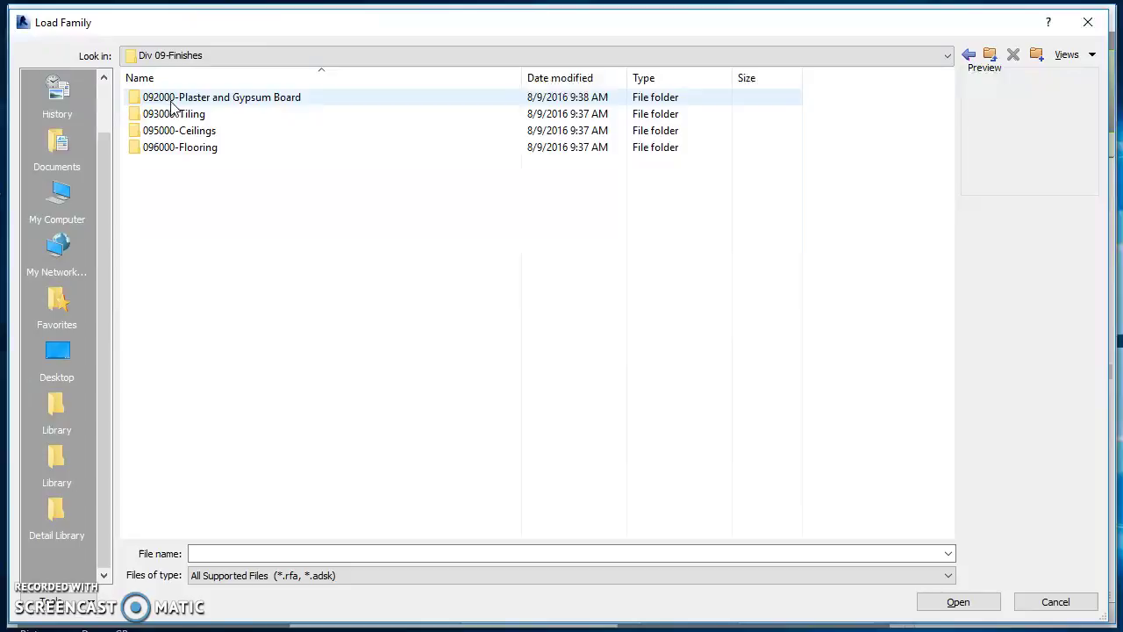
{"action": "double_click", "coordinate": [214, 100]}
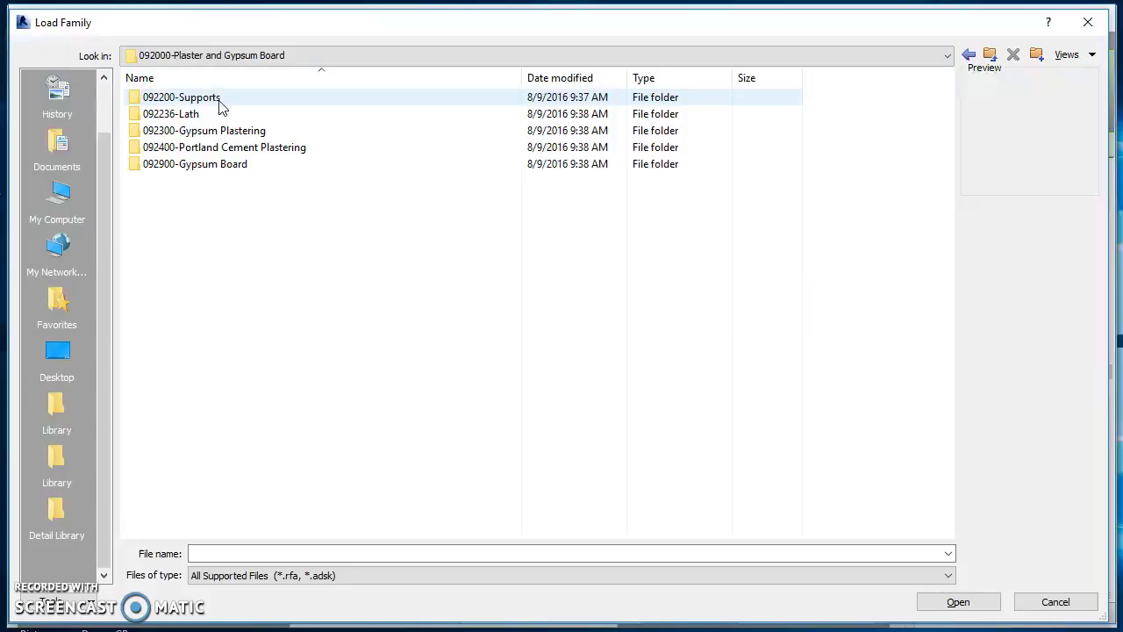
{"action": "double_click", "coordinate": [210, 174]}
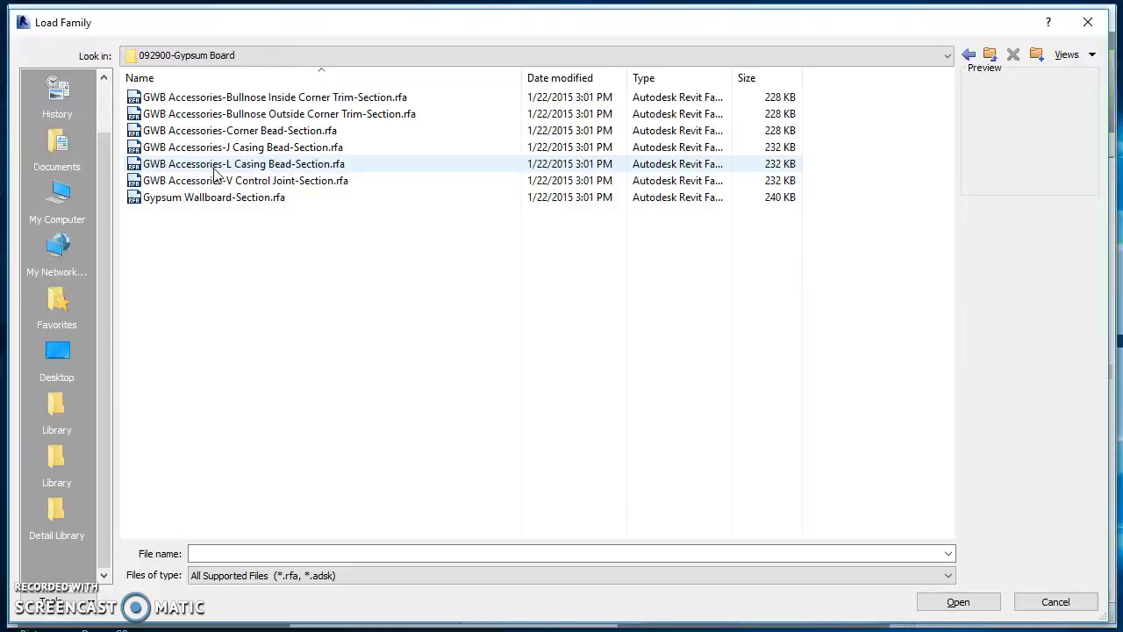
{"action": "left_click", "coordinate": [201, 200]}
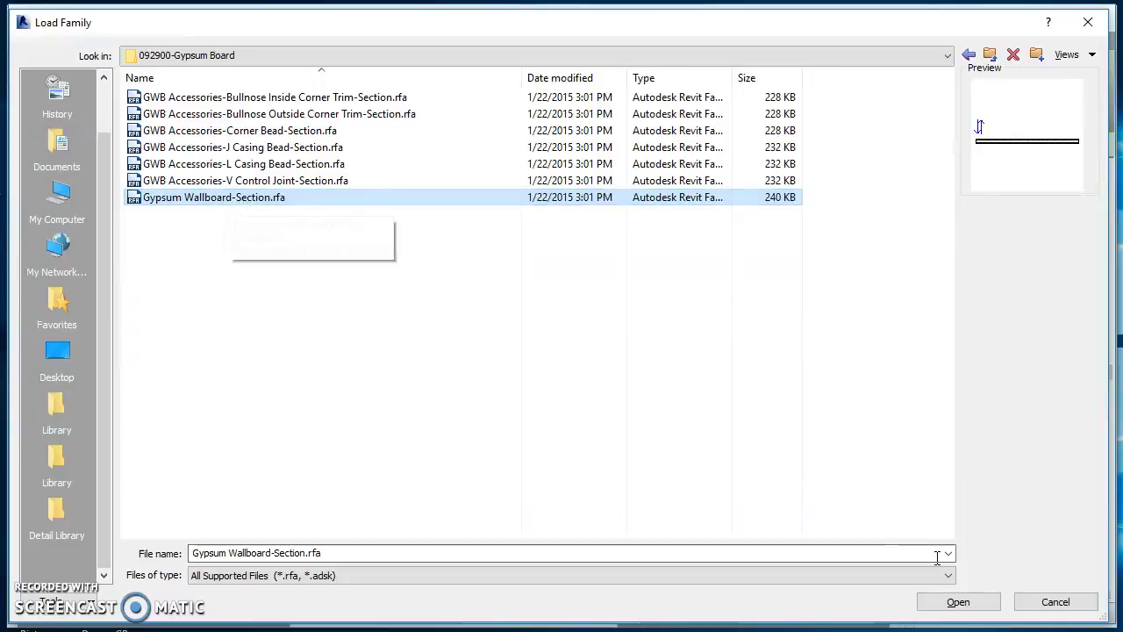
{"action": "left_click", "coordinate": [956, 602]}
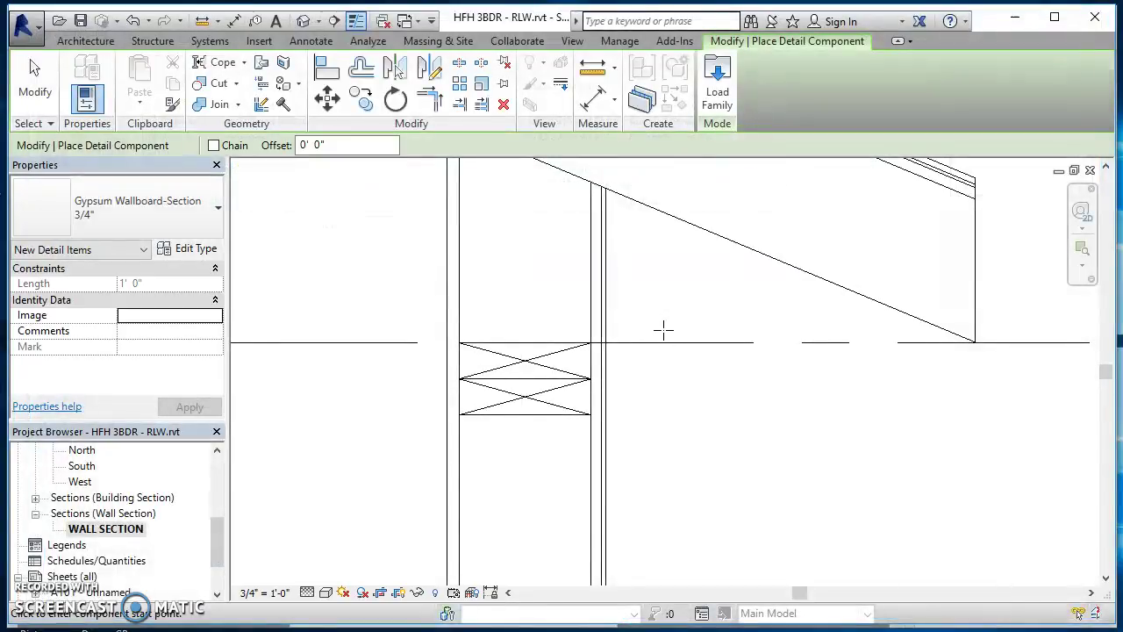
Place a 1/2" Gypsum Wallboard-Section about 19' long as the ceiling board, from the upper top plate's interior corner inward along the TOP OF WALL level
{"action": "left_click", "coordinate": [115, 202]}
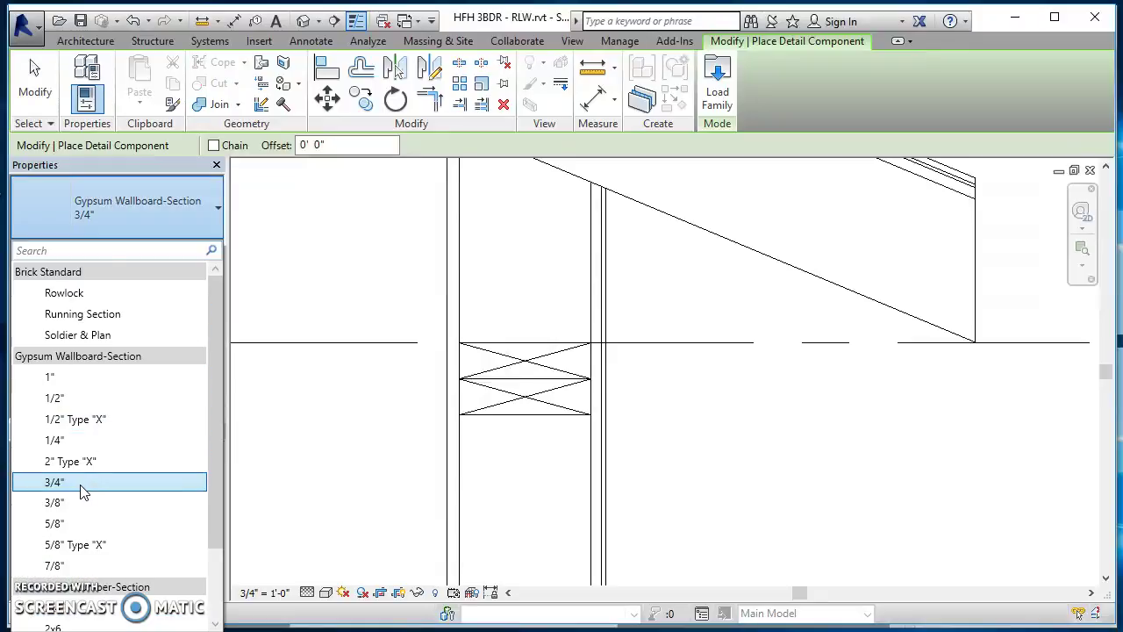
{"action": "left_click", "coordinate": [82, 399]}
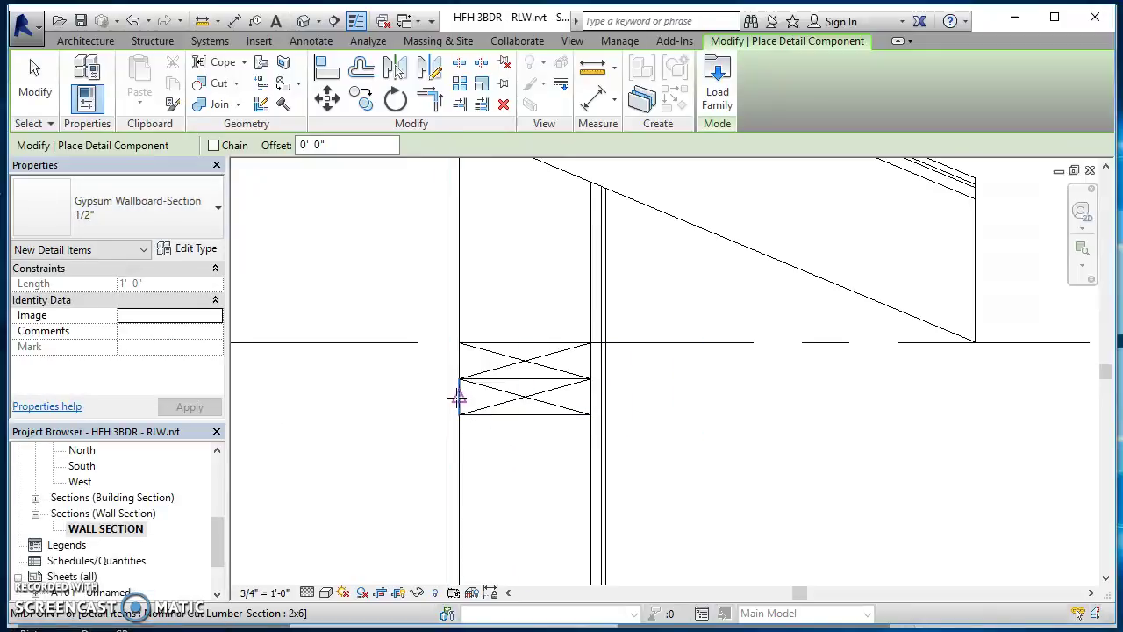
{"action": "left_click", "coordinate": [458, 342]}
{"action": "scroll", "coordinate": [458, 341], "scroll_direction": "down", "scroll_amount": 2}
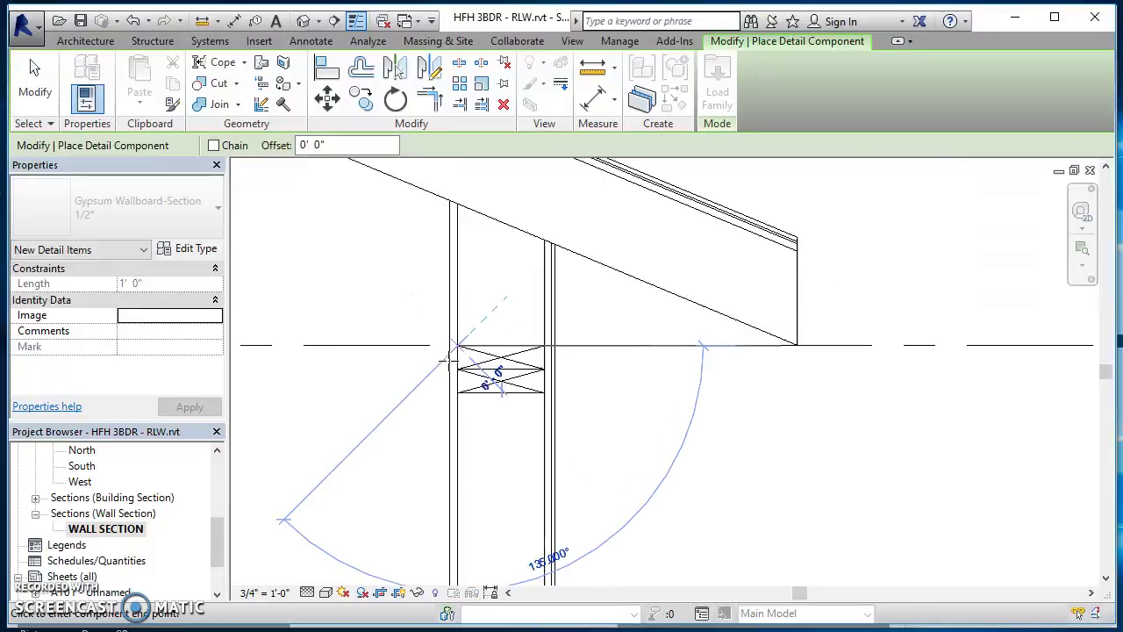
{"action": "middle_click_drag", "start_coordinate": [441, 457], "coordinate": [889, 331]}
{"action": "scroll", "coordinate": [1061, 317], "scroll_direction": "down", "scroll_amount": 2}
{"action": "middle_click_drag", "start_coordinate": [1062, 317], "coordinate": [573, 302]}
{"action": "scroll", "coordinate": [573, 303], "scroll_direction": "down", "scroll_amount": 1}
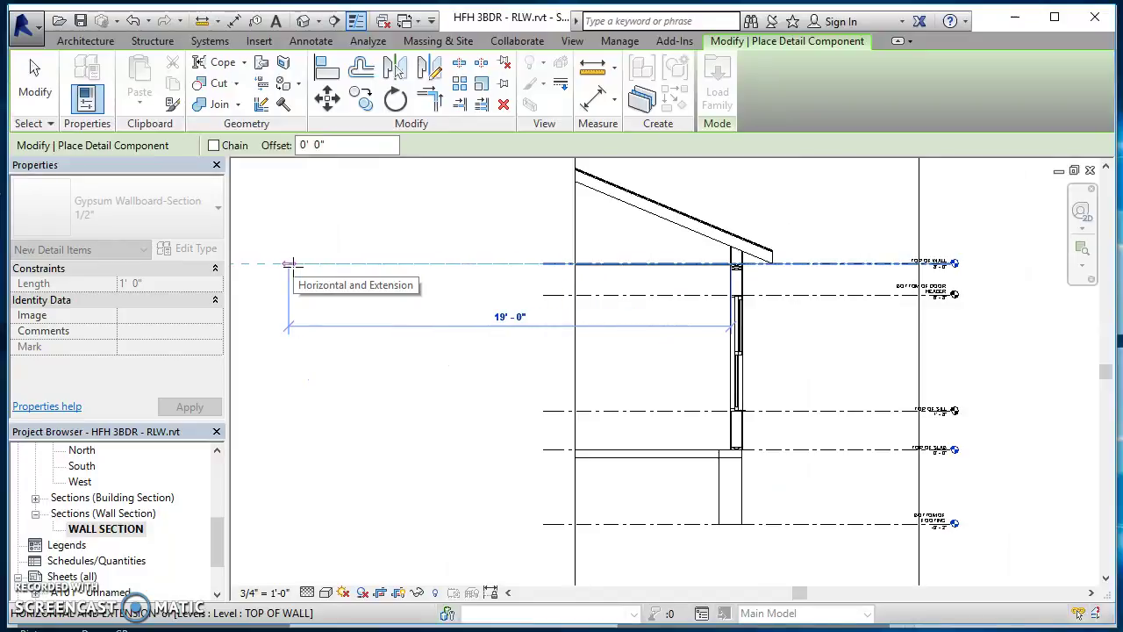
{"action": "left_click", "coordinate": [290, 263]}
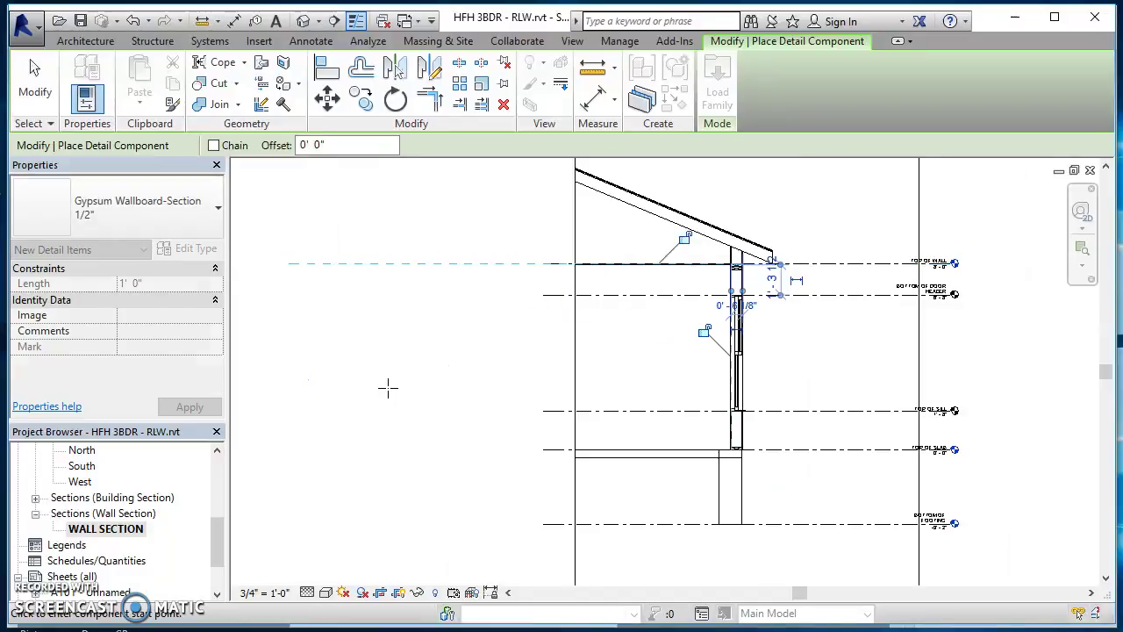
Place a 1/2" Gypsum Wallboard-Section down the wall's interior face, from the ceiling board's lower corner to just above the slab beside the bottom plate
{"action": "scroll", "coordinate": [484, 258], "scroll_direction": "up", "scroll_amount": 7}
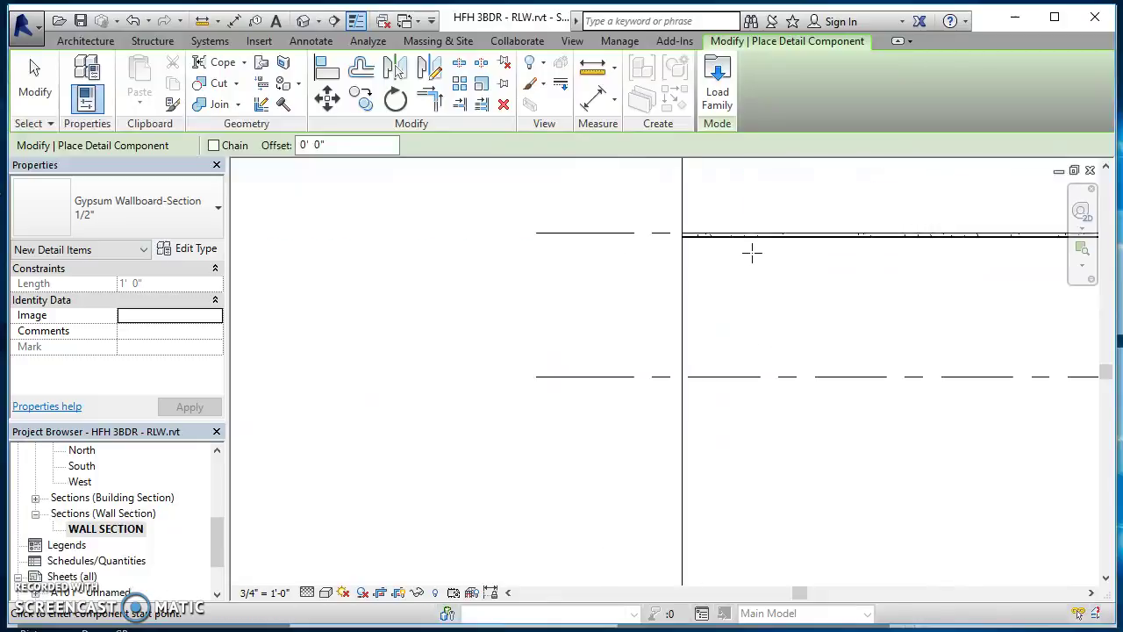
{"action": "middle_click_drag", "start_coordinate": [749, 255], "coordinate": [17, 248]}
{"action": "middle_click_drag", "start_coordinate": [431, 228], "coordinate": [649, 368]}
{"action": "scroll", "coordinate": [539, 372], "scroll_direction": "up", "scroll_amount": 3}
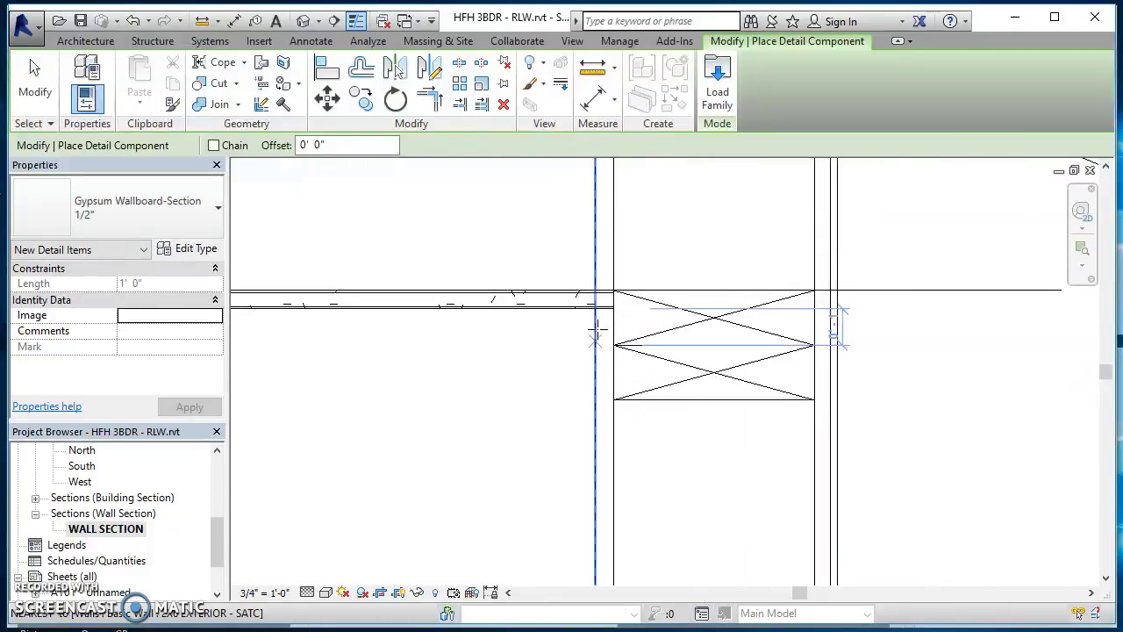
{"action": "scroll", "coordinate": [601, 325], "scroll_direction": "up", "scroll_amount": 4}
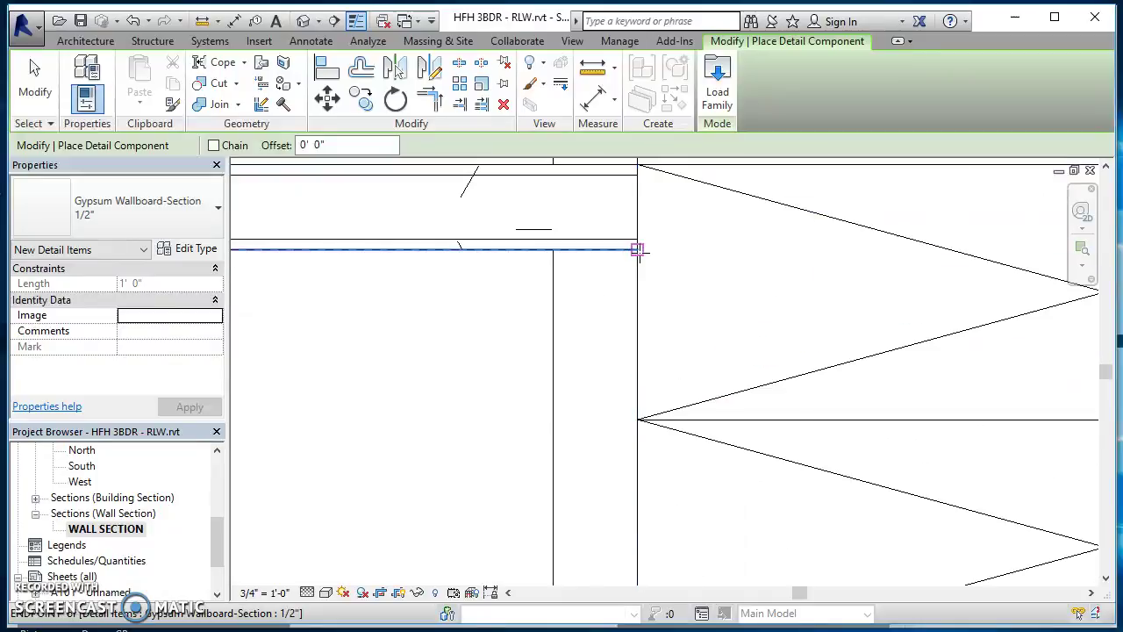
{"action": "left_click", "coordinate": [637, 251]}
{"action": "scroll", "coordinate": [627, 319], "scroll_direction": "down", "scroll_amount": 2}
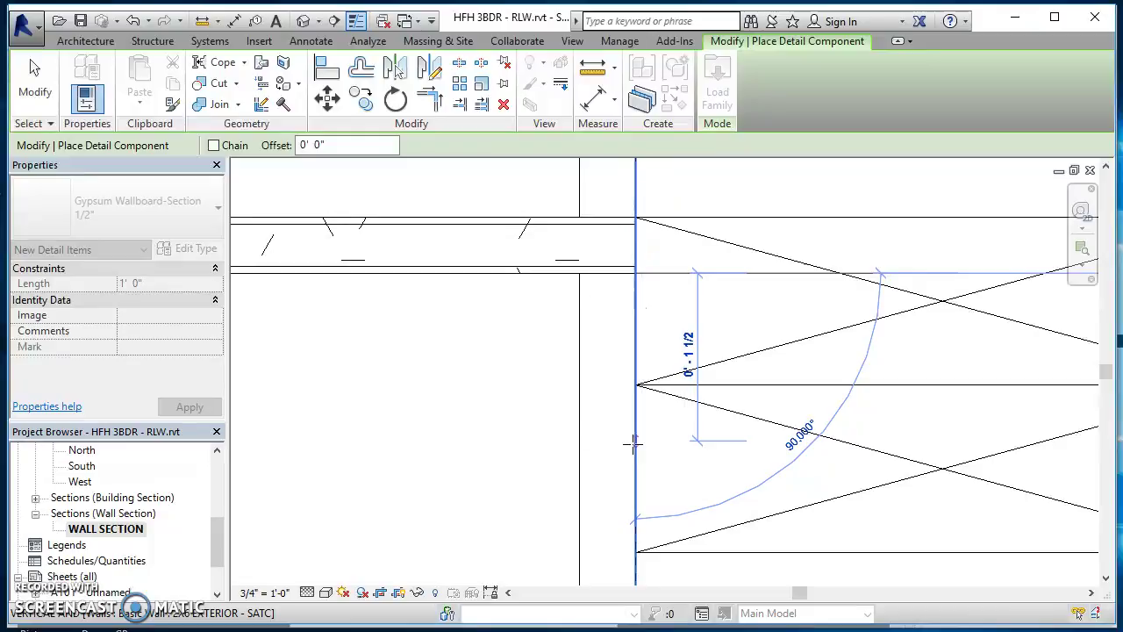
{"action": "scroll", "coordinate": [633, 444], "scroll_direction": "down", "scroll_amount": 2}
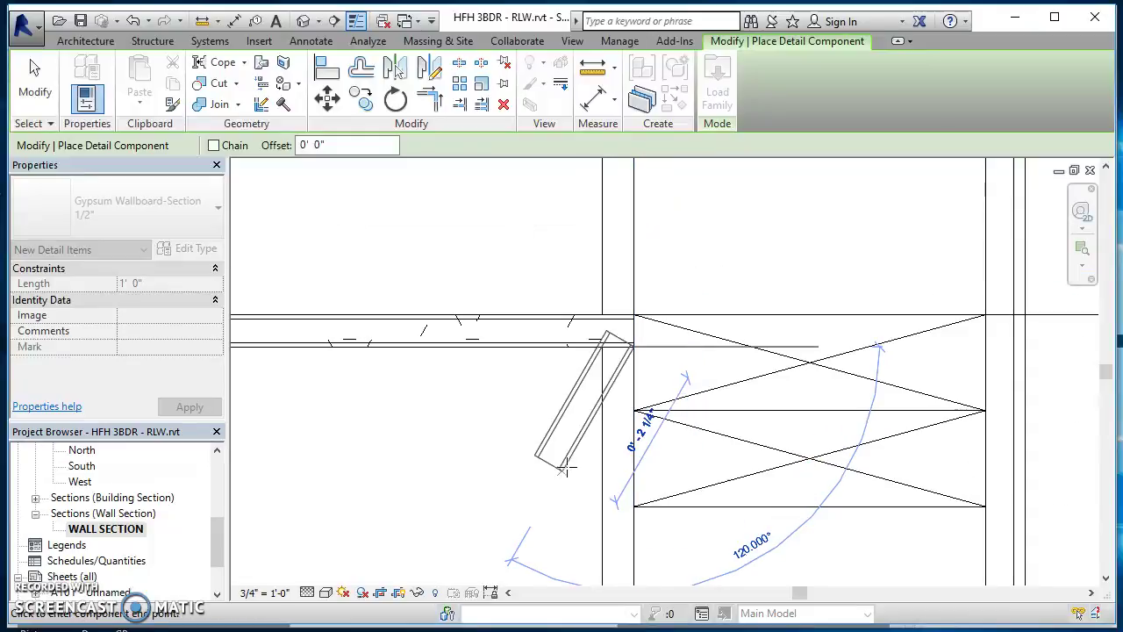
{"action": "scroll", "coordinate": [567, 471], "scroll_direction": "down", "scroll_amount": 3}
{"action": "middle_click_drag", "start_coordinate": [567, 471], "coordinate": [601, 155]}
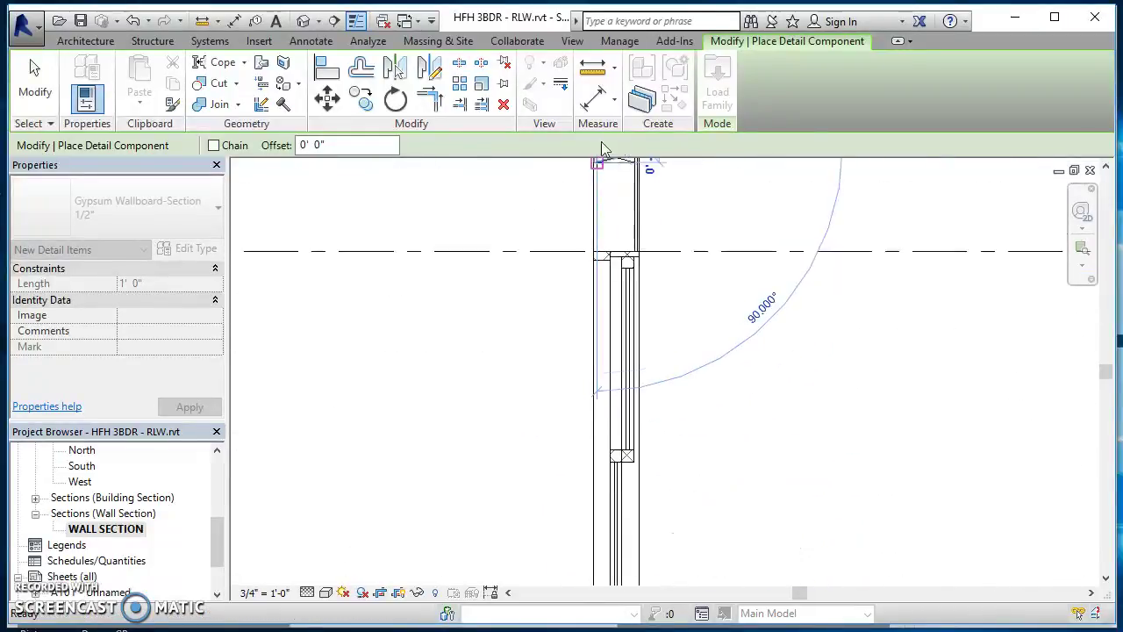
{"action": "scroll", "coordinate": [602, 155], "scroll_direction": "down", "scroll_amount": 2}
{"action": "scroll", "coordinate": [602, 525], "scroll_direction": "down", "scroll_amount": 2}
{"action": "scroll", "coordinate": [604, 533], "scroll_direction": "up", "scroll_amount": 3}
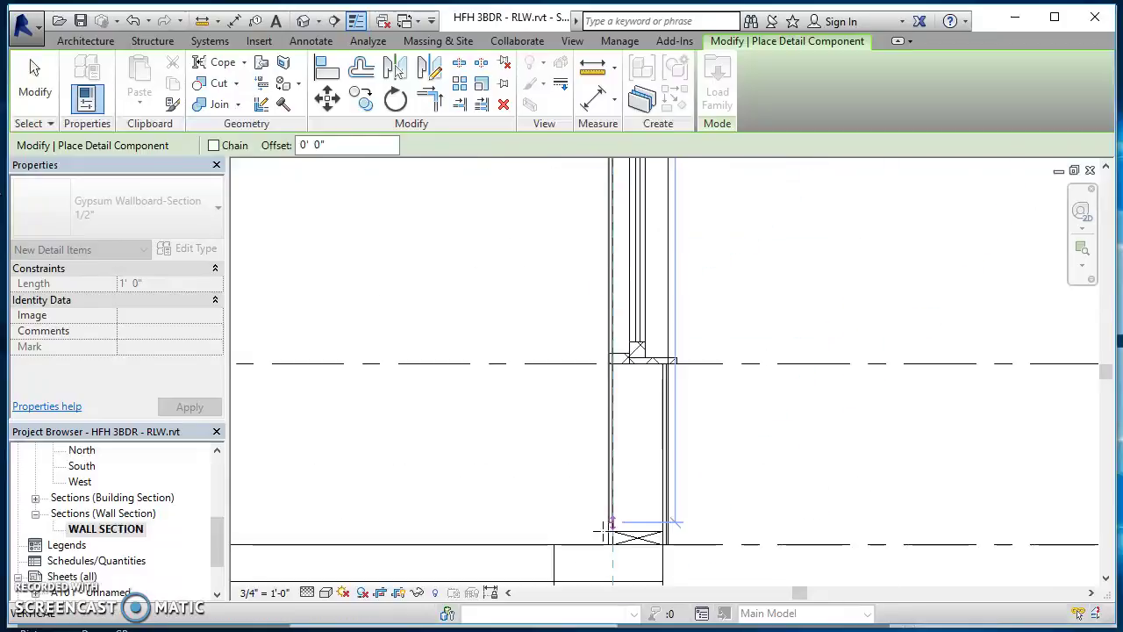
{"action": "scroll", "coordinate": [612, 548], "scroll_direction": "up", "scroll_amount": 2}
{"action": "middle_click_drag", "start_coordinate": [609, 535], "coordinate": [588, 326]}
{"action": "scroll", "coordinate": [590, 328], "scroll_direction": "up", "scroll_amount": 2}
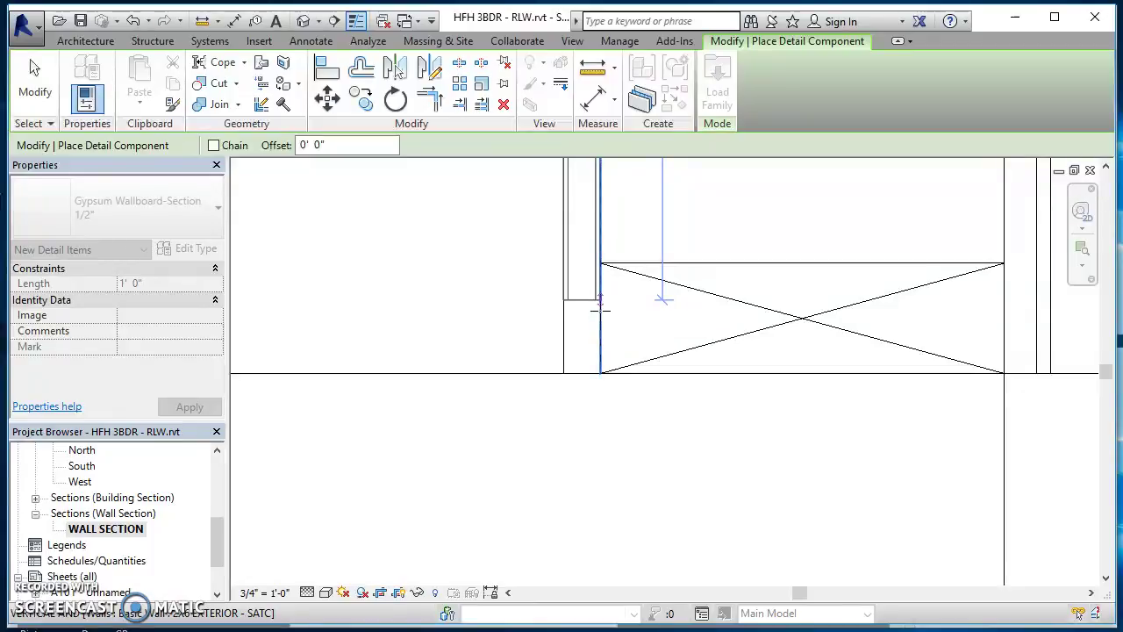
{"action": "scroll", "coordinate": [428, 338], "scroll_direction": "down", "scroll_amount": 3}
{"action": "key", "text": "Escape"}
{"action": "key", "text": "Escape"}
Examine the wall base, the 4" concrete floor slab and the 12" foundation wall where they overlap in the wall section
{"action": "scroll", "coordinate": [431, 318], "scroll_direction": "up", "scroll_amount": 3}
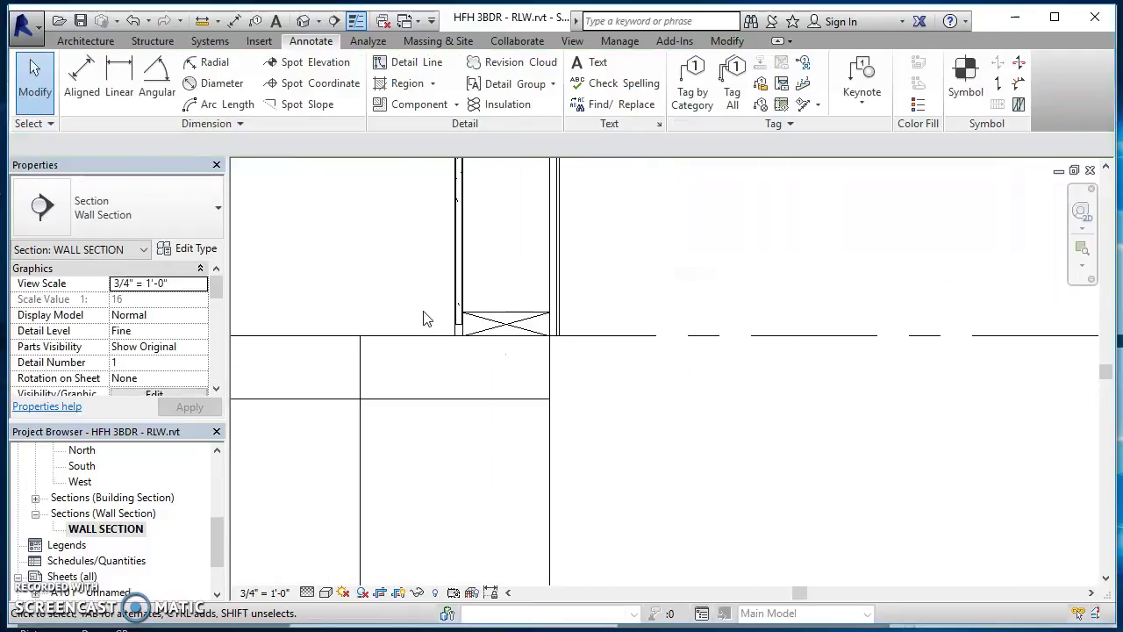
{"action": "middle_click_drag", "start_coordinate": [452, 259], "coordinate": [639, 481]}
{"action": "scroll", "coordinate": [501, 233], "scroll_direction": "down", "scroll_amount": 1}
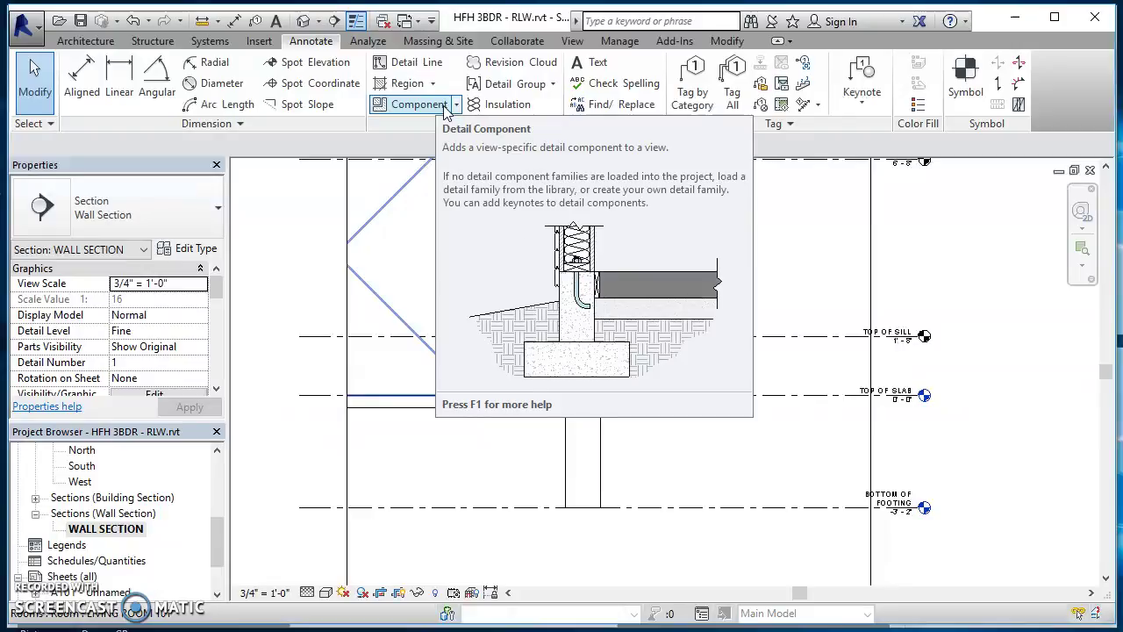
{"action": "scroll", "coordinate": [687, 311], "scroll_direction": "down", "scroll_amount": 2}
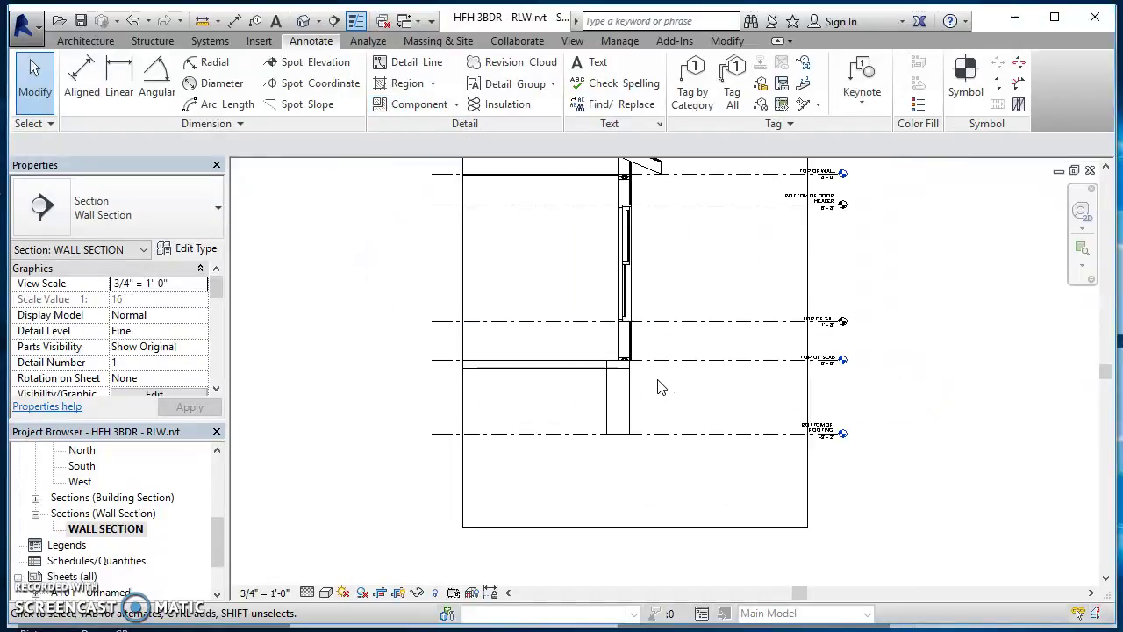
{"action": "scroll", "coordinate": [658, 395], "scroll_direction": "up", "scroll_amount": 4}
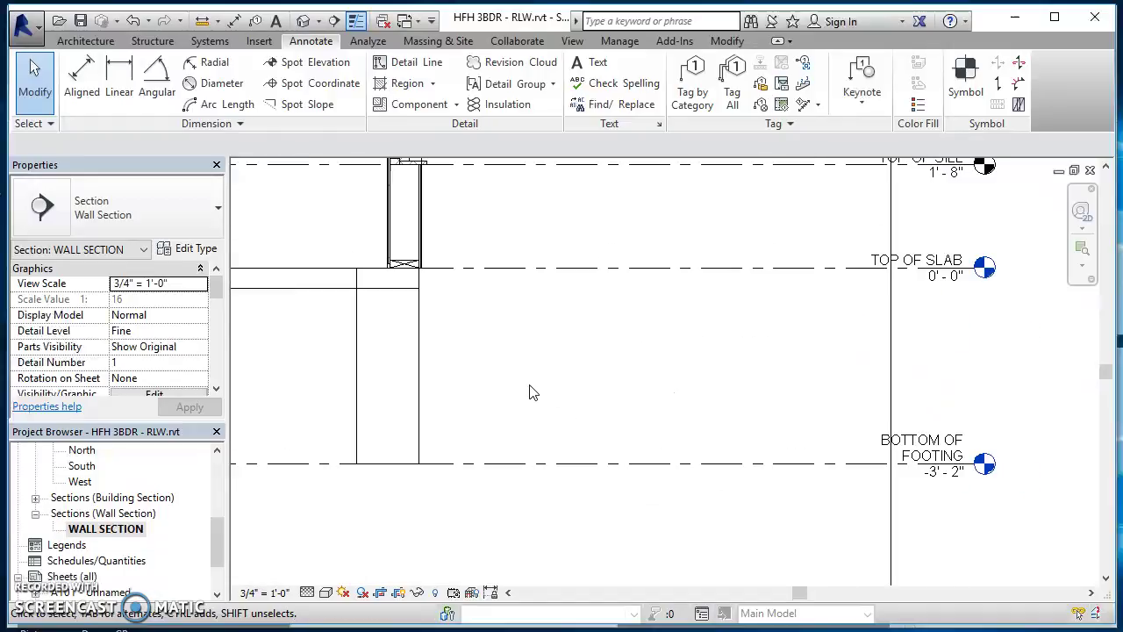
{"action": "middle_click_drag", "start_coordinate": [344, 347], "coordinate": [778, 388]}
{"action": "scroll", "coordinate": [795, 387], "scroll_direction": "up", "scroll_amount": 2}
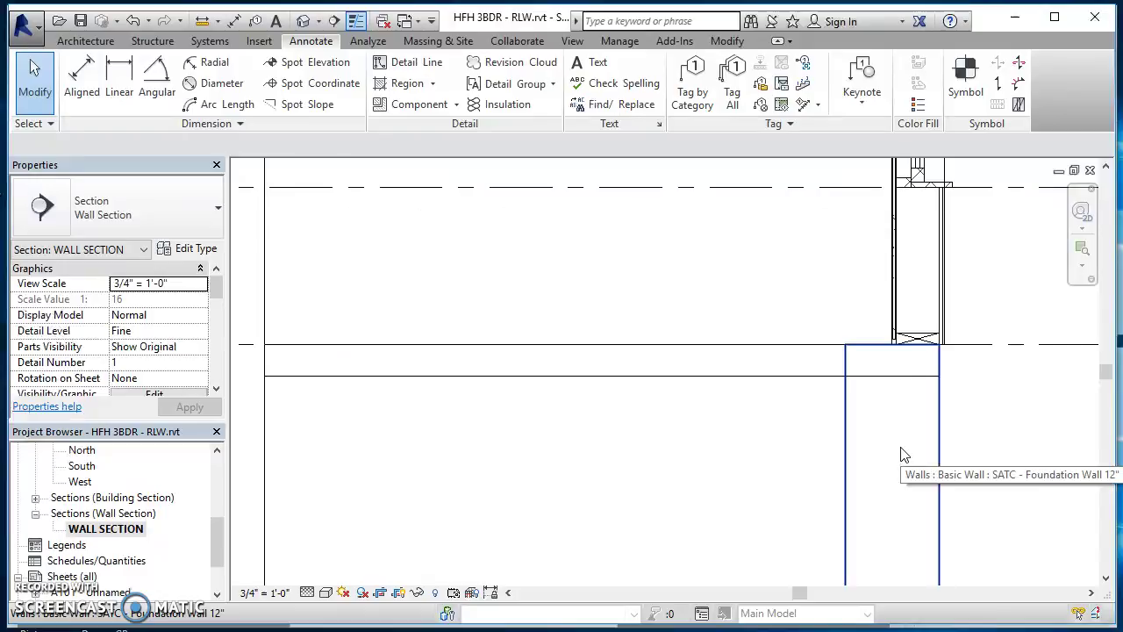
{"action": "scroll", "coordinate": [904, 448], "scroll_direction": "down", "scroll_amount": 1}
{"action": "scroll", "coordinate": [903, 448], "scroll_direction": "down", "scroll_amount": 2}
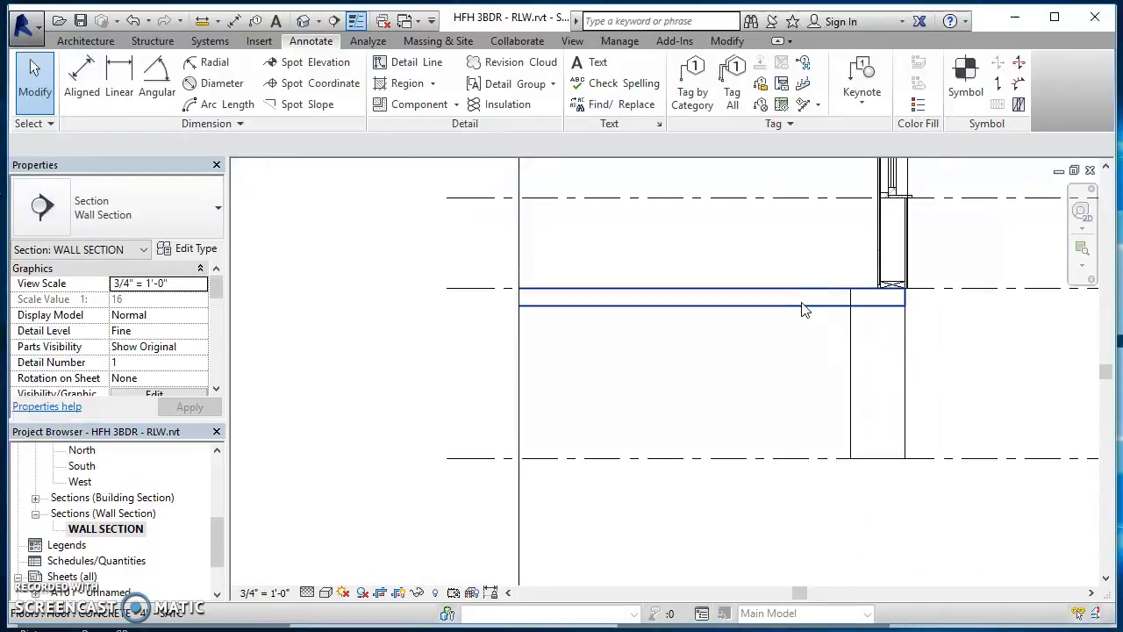
{"action": "scroll", "coordinate": [803, 304], "scroll_direction": "up", "scroll_amount": 1}
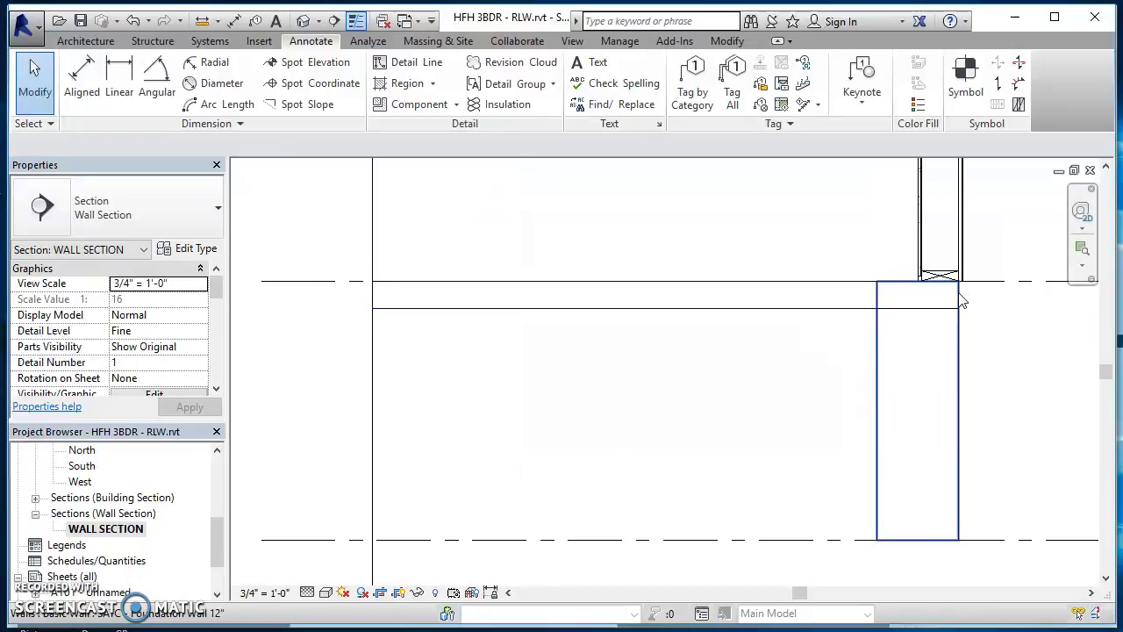
{"action": "left_click", "coordinate": [874, 302]}
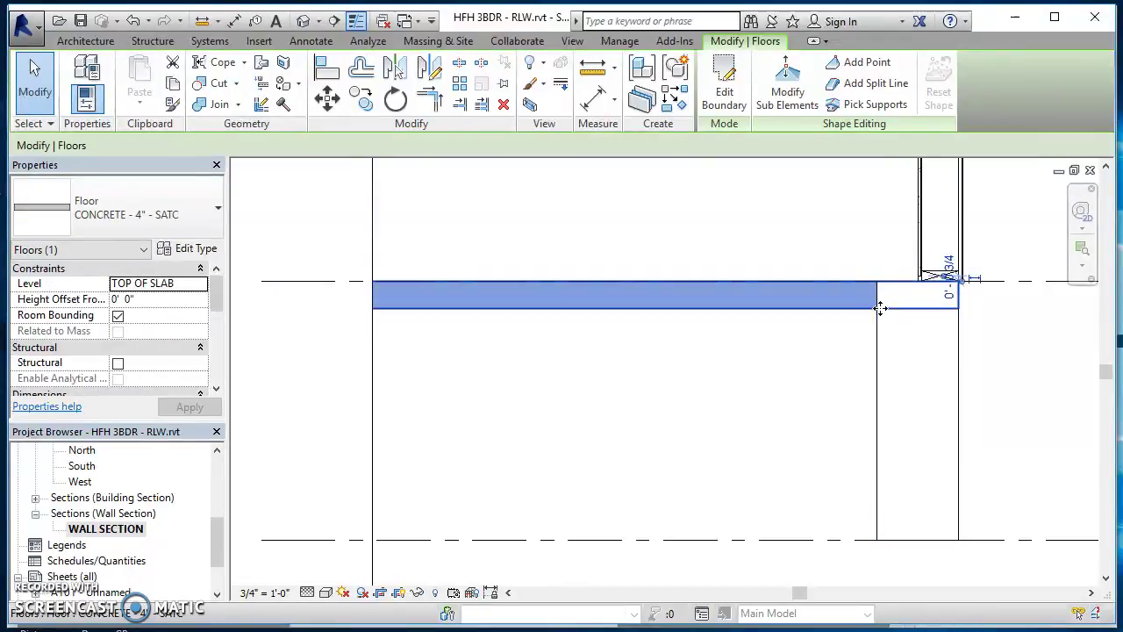
{"action": "left_click", "coordinate": [794, 392]}
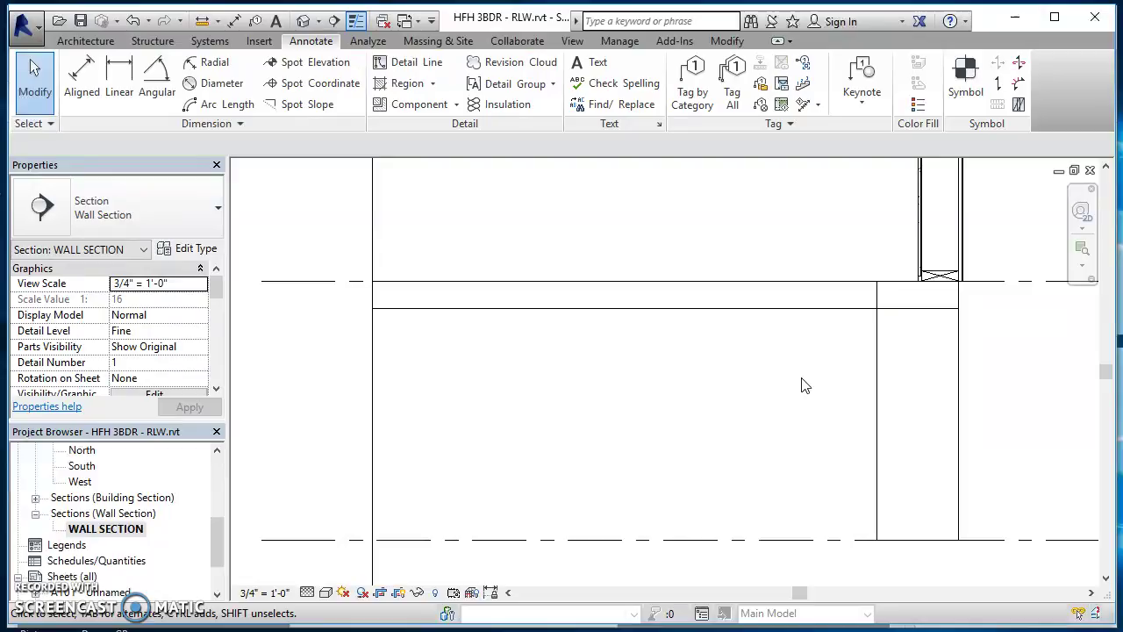
{"action": "scroll", "coordinate": [802, 383], "scroll_direction": "up", "scroll_amount": 1}
{"action": "scroll", "coordinate": [764, 313], "scroll_direction": "down", "scroll_amount": 2}
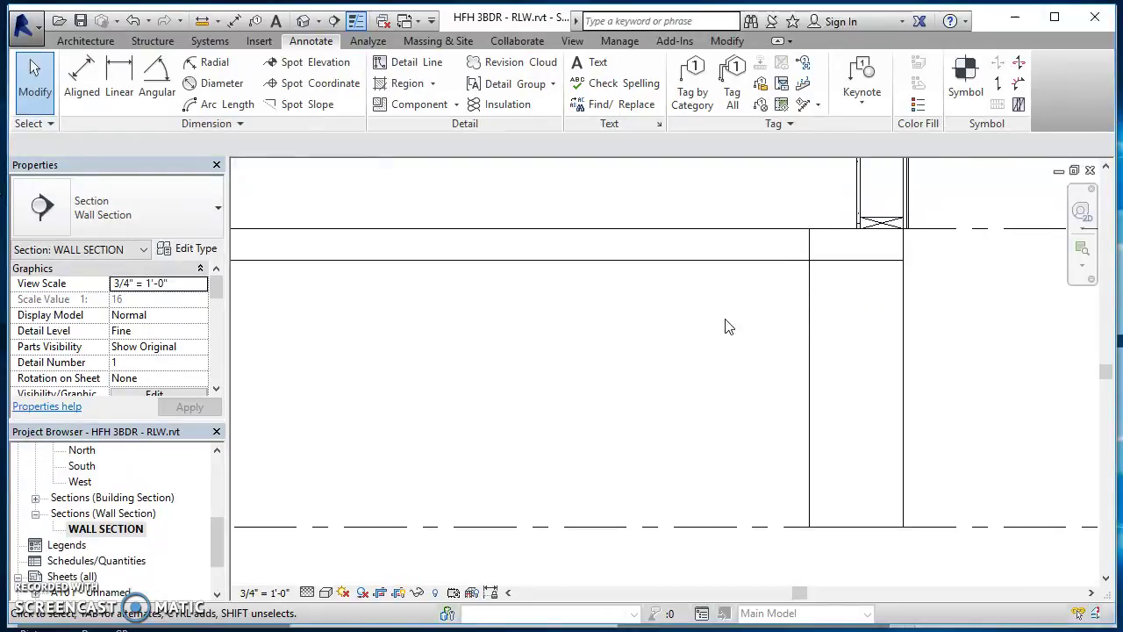
Start a filled region in the wall section with SATC - Wide Line as its boundary line style
{"action": "left_click", "coordinate": [432, 83]}
{"action": "left_click", "coordinate": [432, 113]}
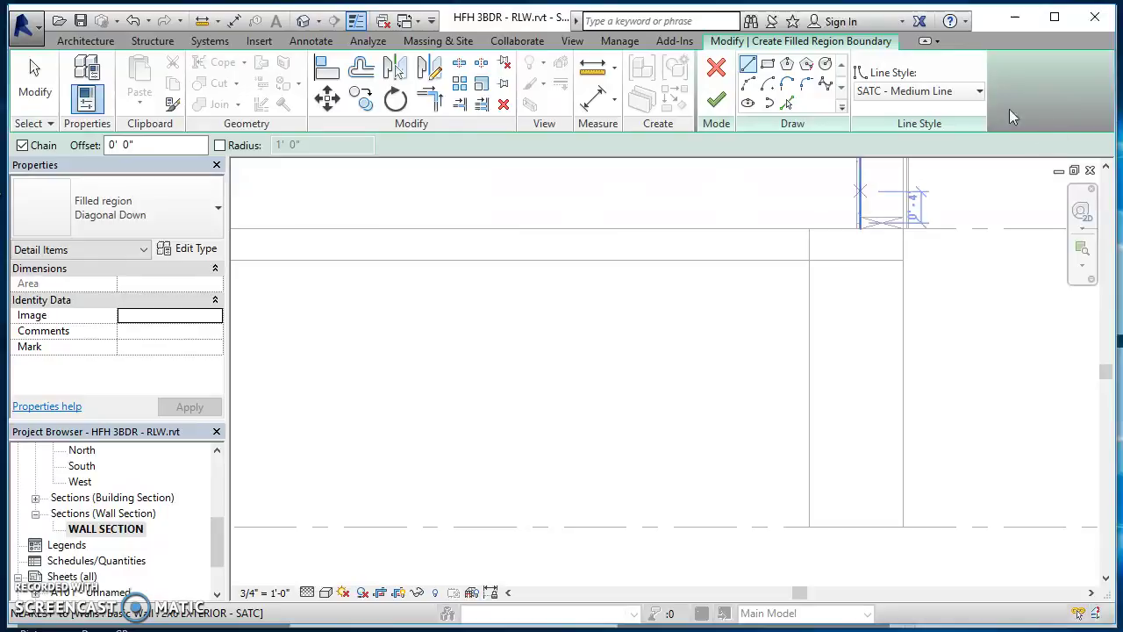
{"action": "left_click", "coordinate": [959, 93]}
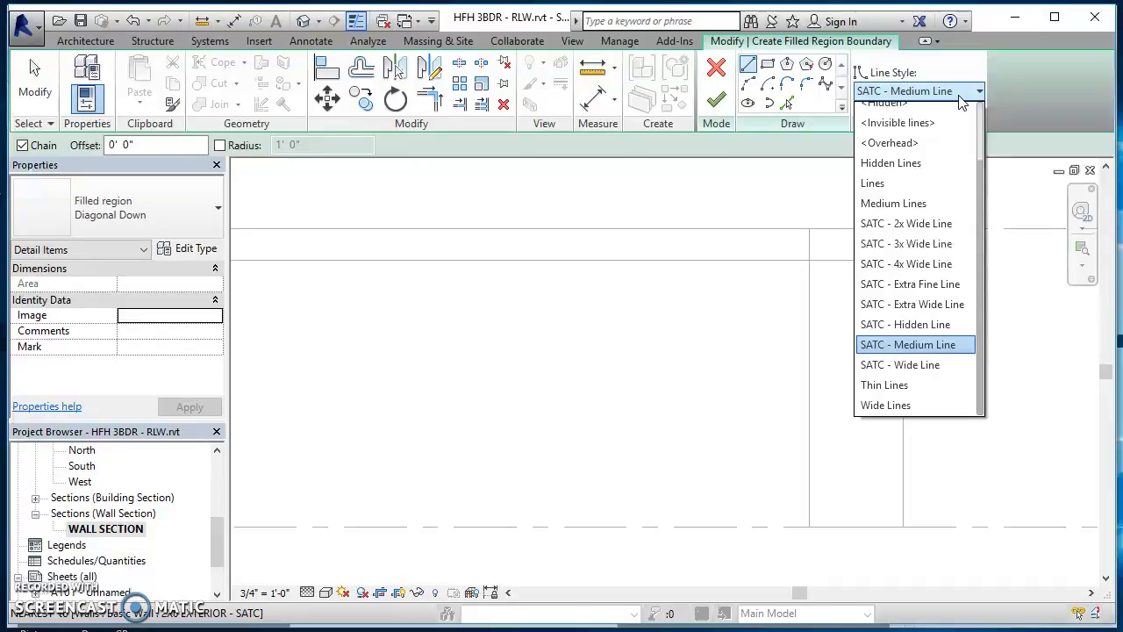
{"action": "left_click", "coordinate": [918, 365]}
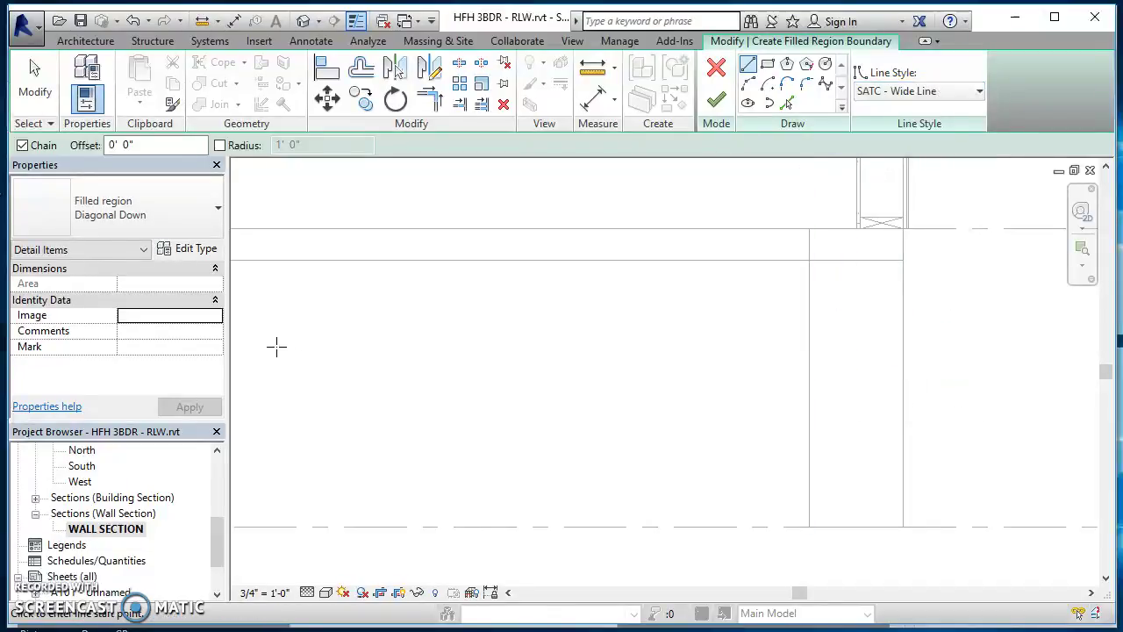
Duplicate the Diagonal Down filled region type and name the copy SAND - SATC
{"action": "left_click", "coordinate": [158, 200]}
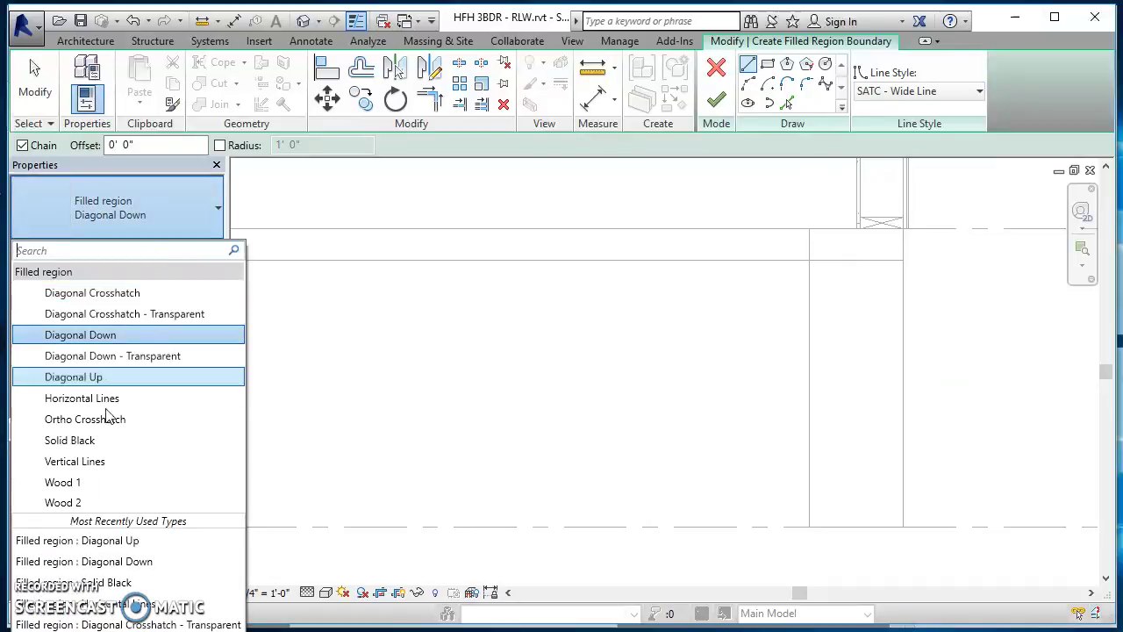
{"action": "left_click", "coordinate": [118, 339]}
{"action": "left_click", "coordinate": [189, 250]}
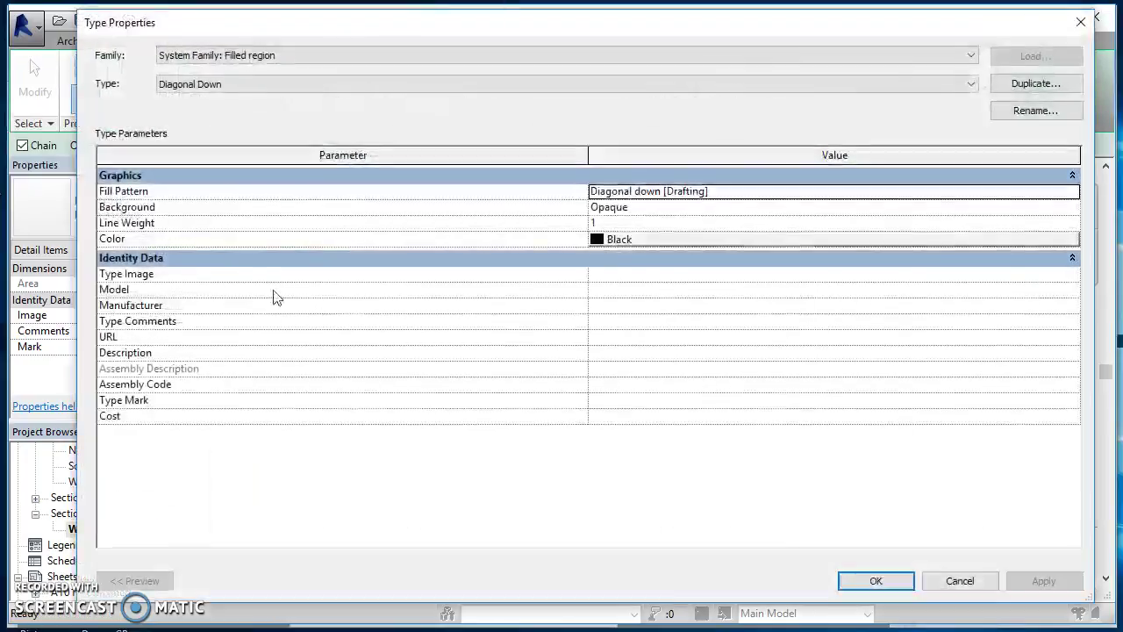
{"action": "left_click", "coordinate": [1035, 84]}
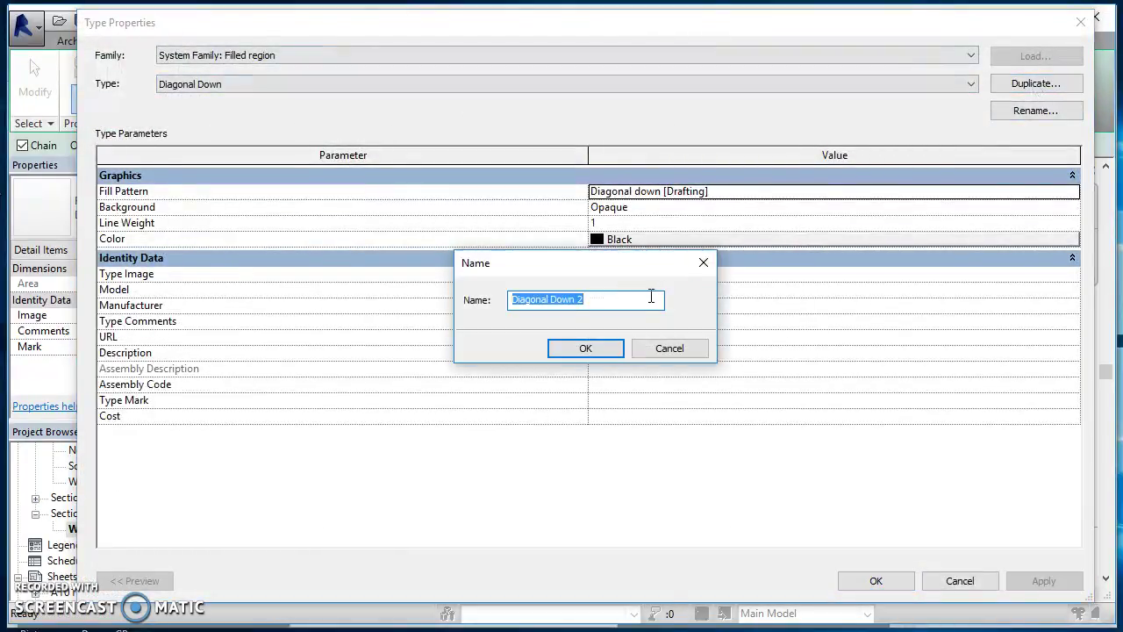
{"action": "type", "text": "SAND"}
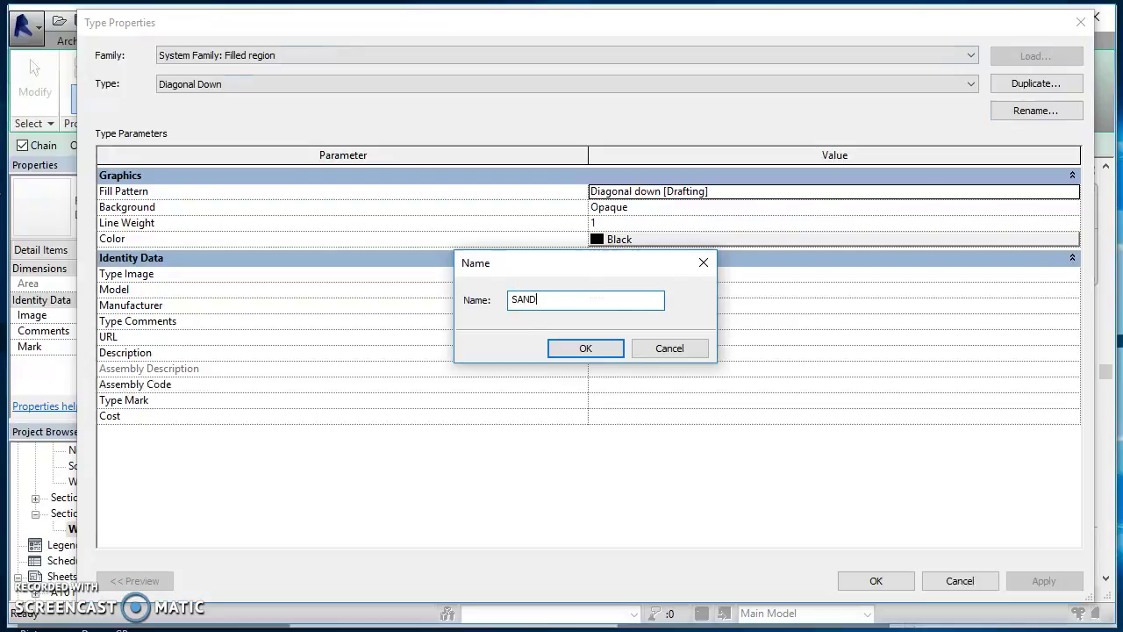
{"action": "type", "text": " - SATC"}
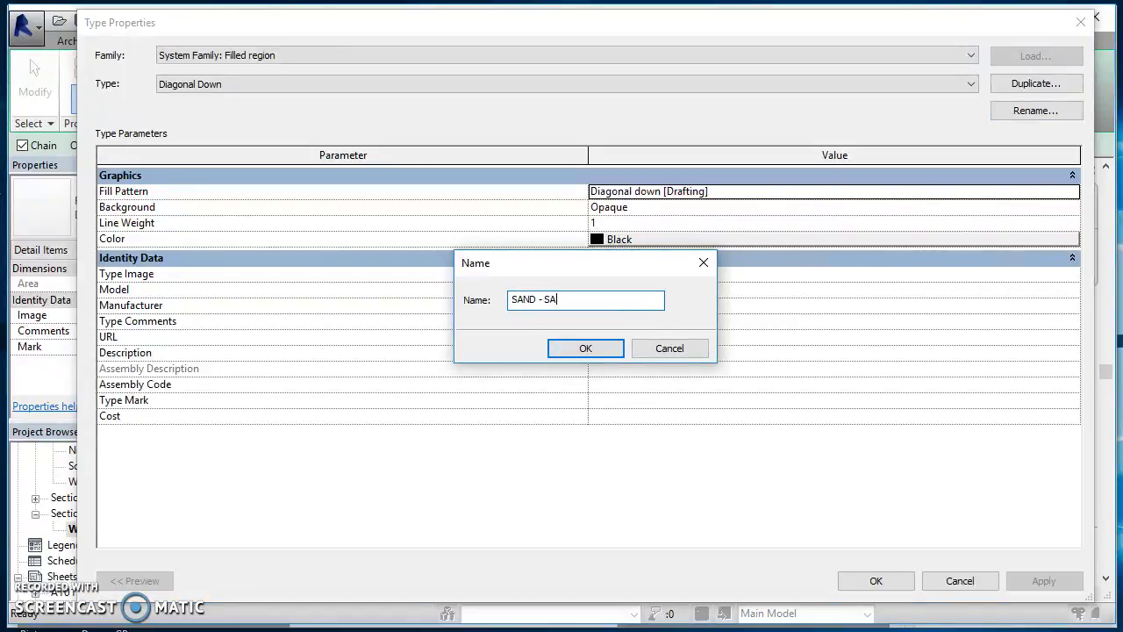
{"action": "left_click", "coordinate": [609, 351]}
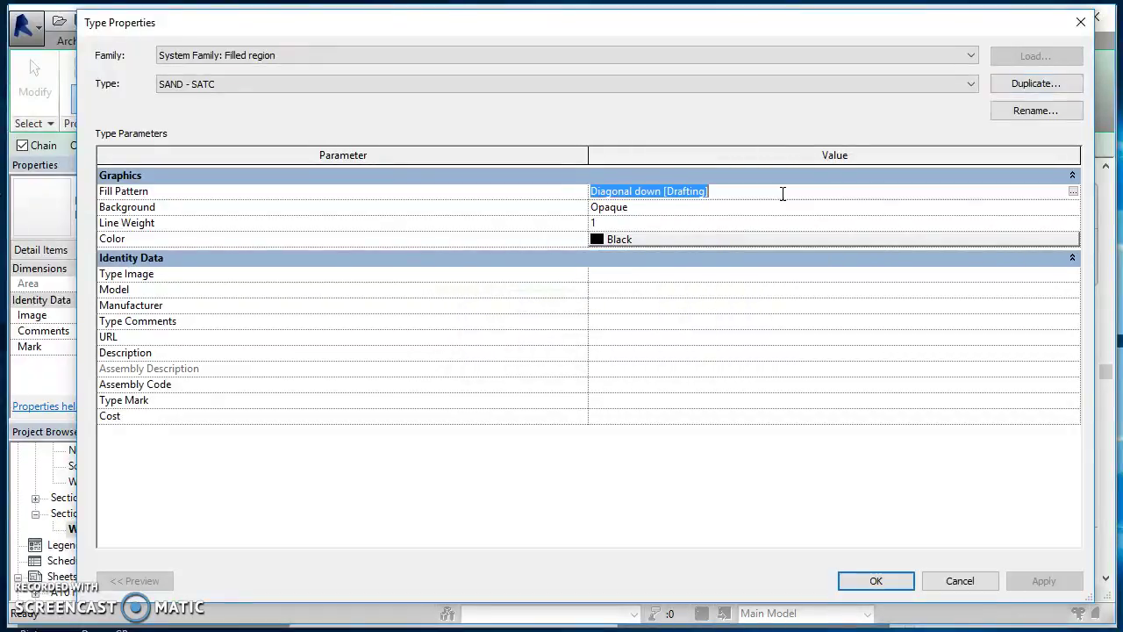
Set the SAND - SATC type's fill pattern to the drafting pattern Sand - Dense and accept the type properties
{"action": "left_click", "coordinate": [782, 193]}
{"action": "left_click", "coordinate": [1073, 191]}
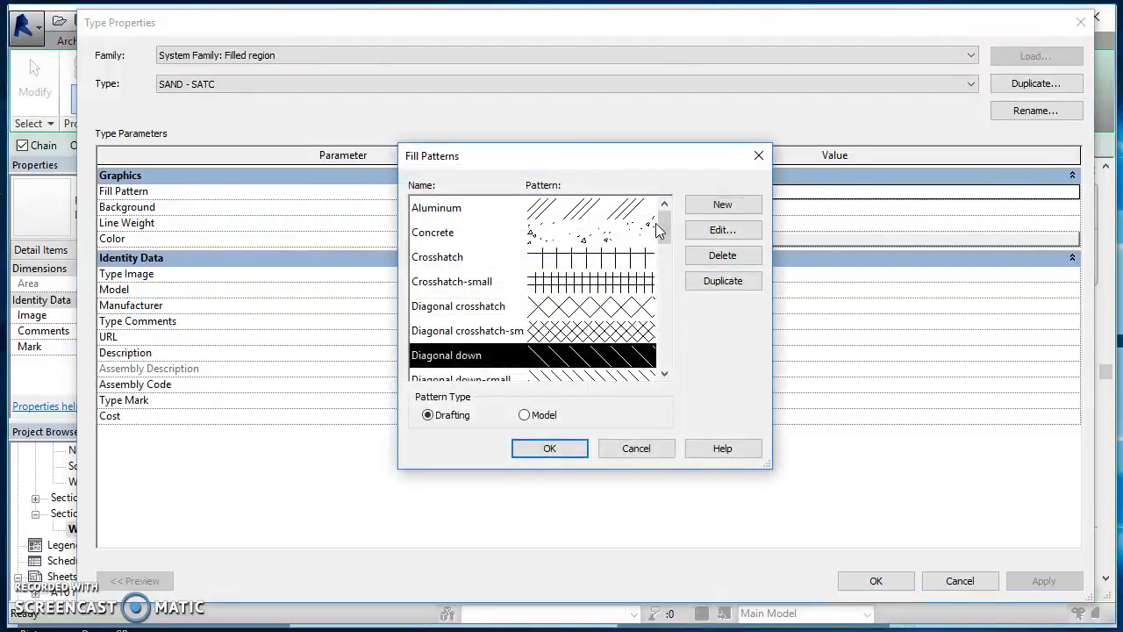
{"action": "left_click_drag", "start_coordinate": [664, 226], "coordinate": [681, 298]}
{"action": "left_click", "coordinate": [429, 338]}
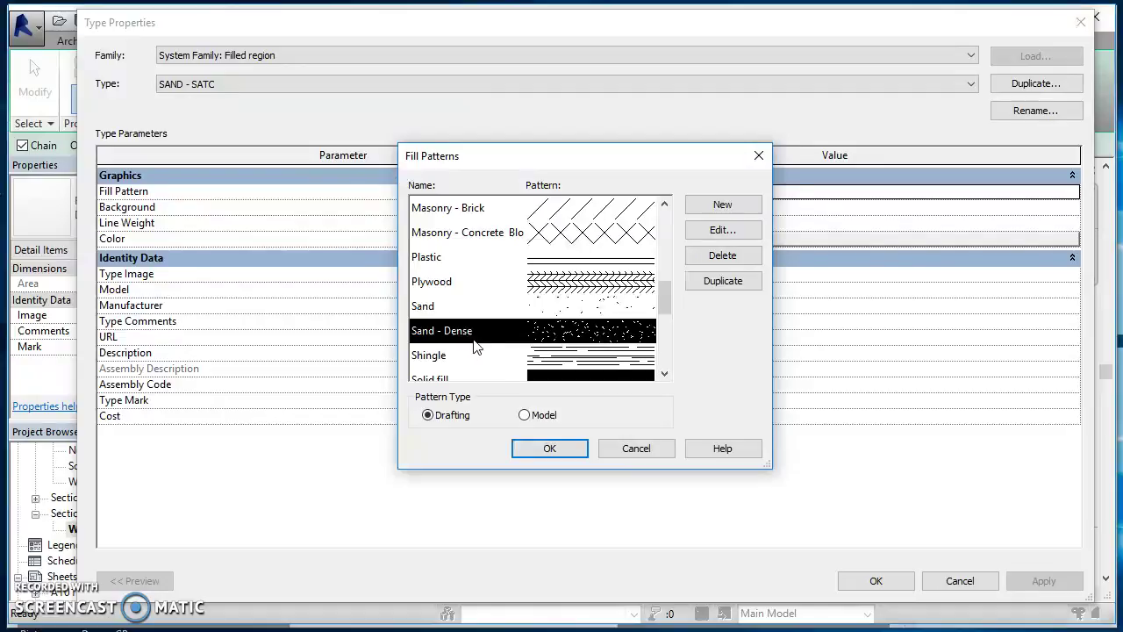
{"action": "left_click", "coordinate": [567, 454]}
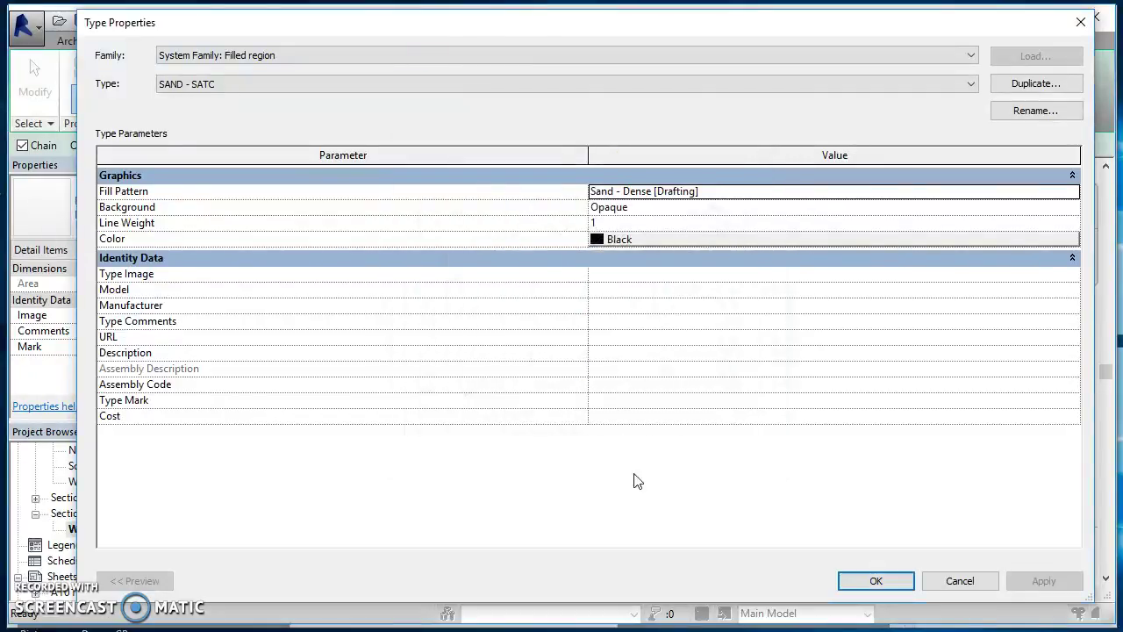
{"action": "left_click", "coordinate": [876, 581]}
Sketch a rectangular boundary about 20'-6" by 6" under the floor slab, from the foundation wall's inside face to beyond the section's crop boundary
{"action": "scroll", "coordinate": [655, 331], "scroll_direction": "down", "scroll_amount": 2}
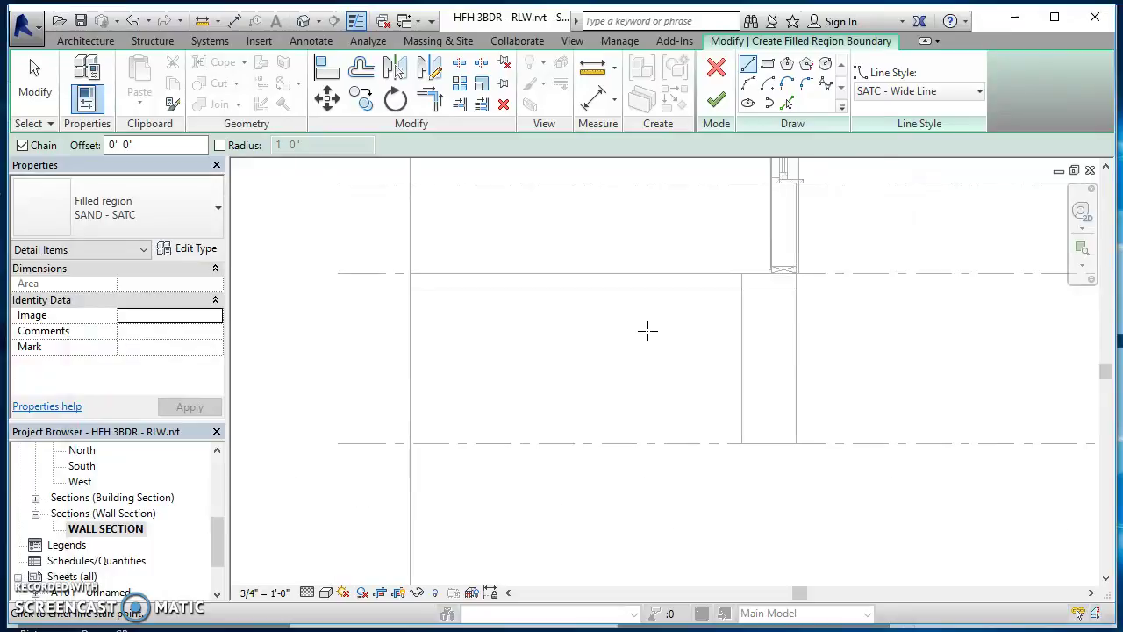
{"action": "scroll", "coordinate": [610, 356], "scroll_direction": "up", "scroll_amount": 3}
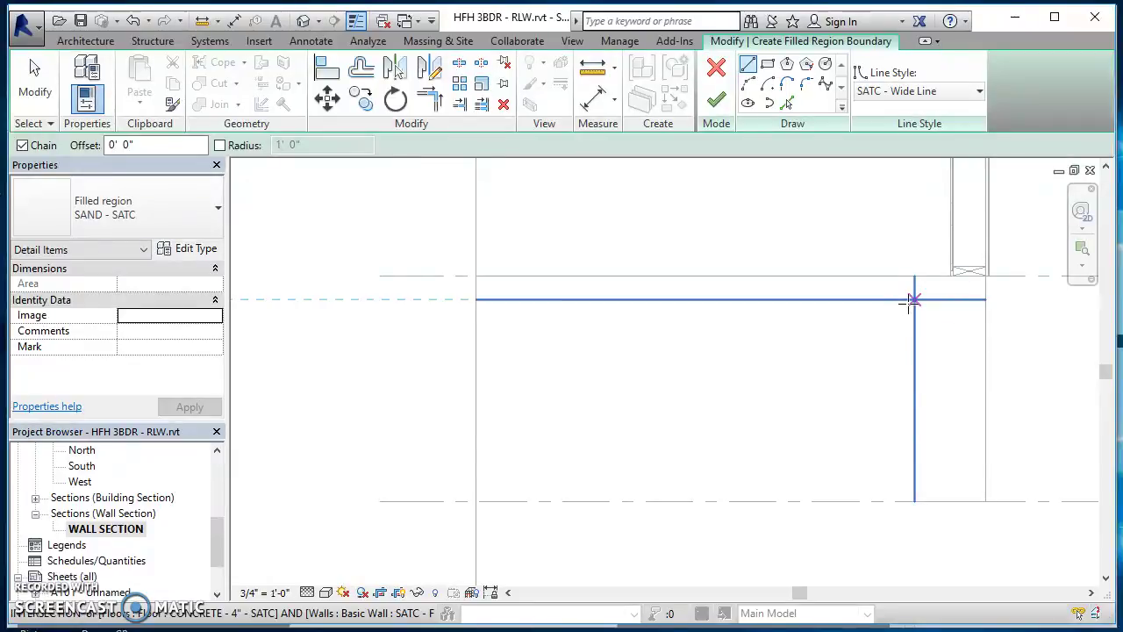
{"action": "left_click", "coordinate": [767, 64]}
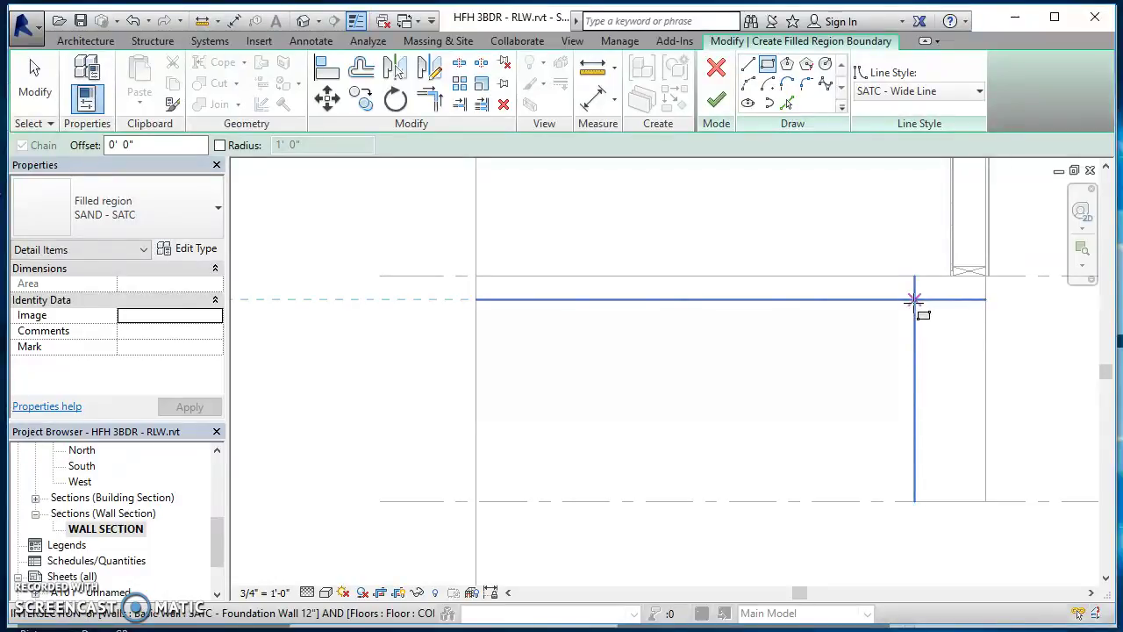
{"action": "left_click", "coordinate": [914, 299]}
{"action": "middle_click_drag", "start_coordinate": [739, 369], "coordinate": [933, 376]}
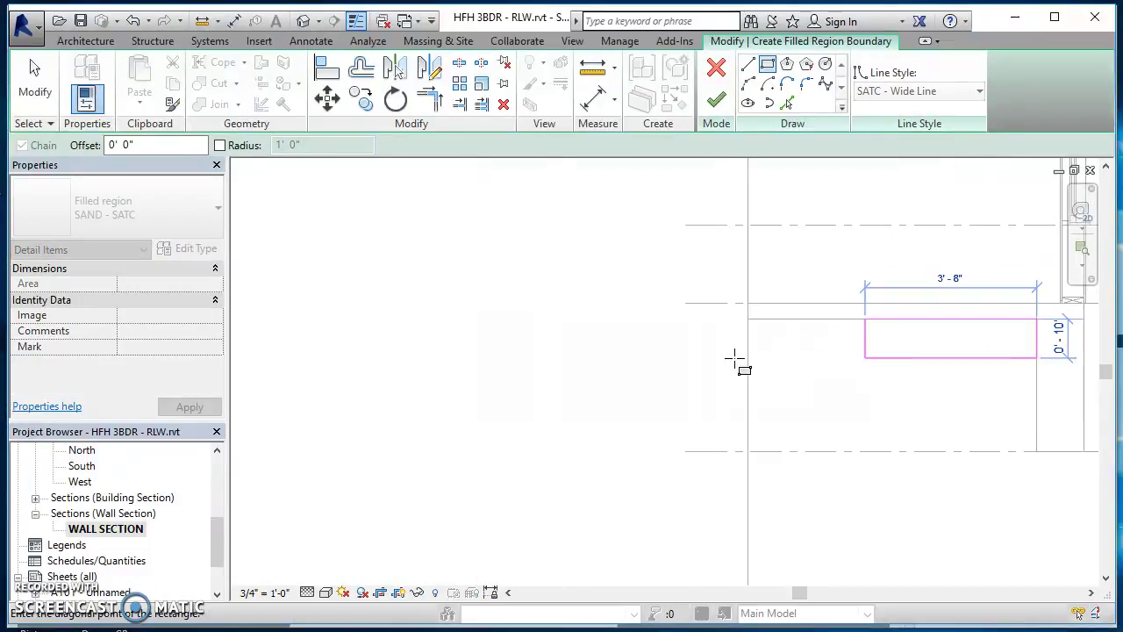
{"action": "scroll", "coordinate": [684, 363], "scroll_direction": "down", "scroll_amount": 2}
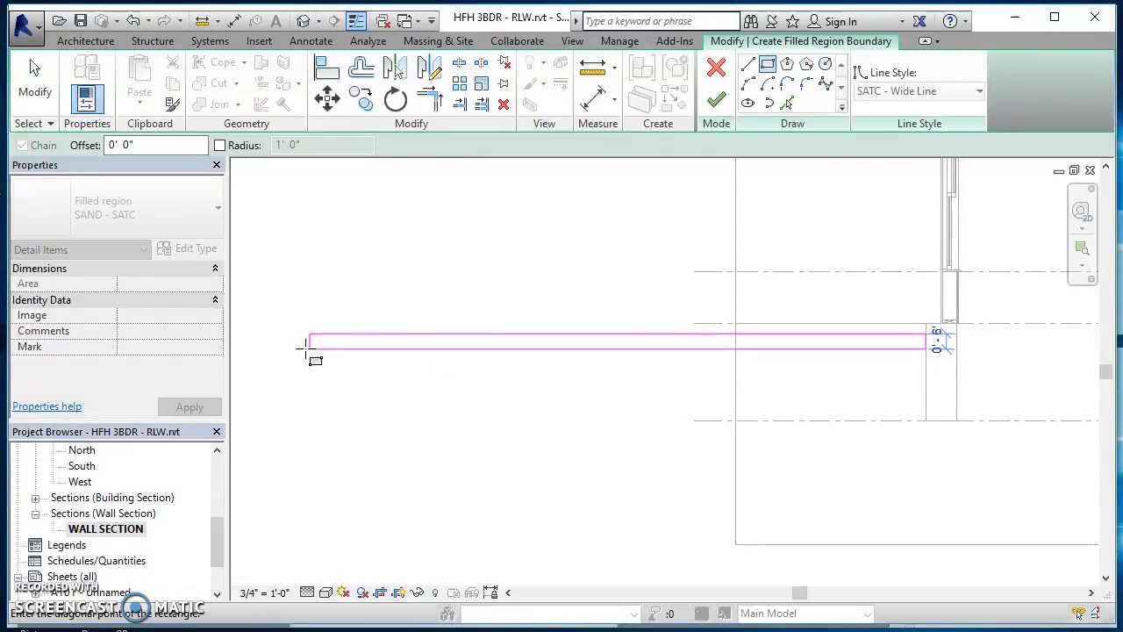
{"action": "scroll", "coordinate": [301, 343], "scroll_direction": "up", "scroll_amount": 1}
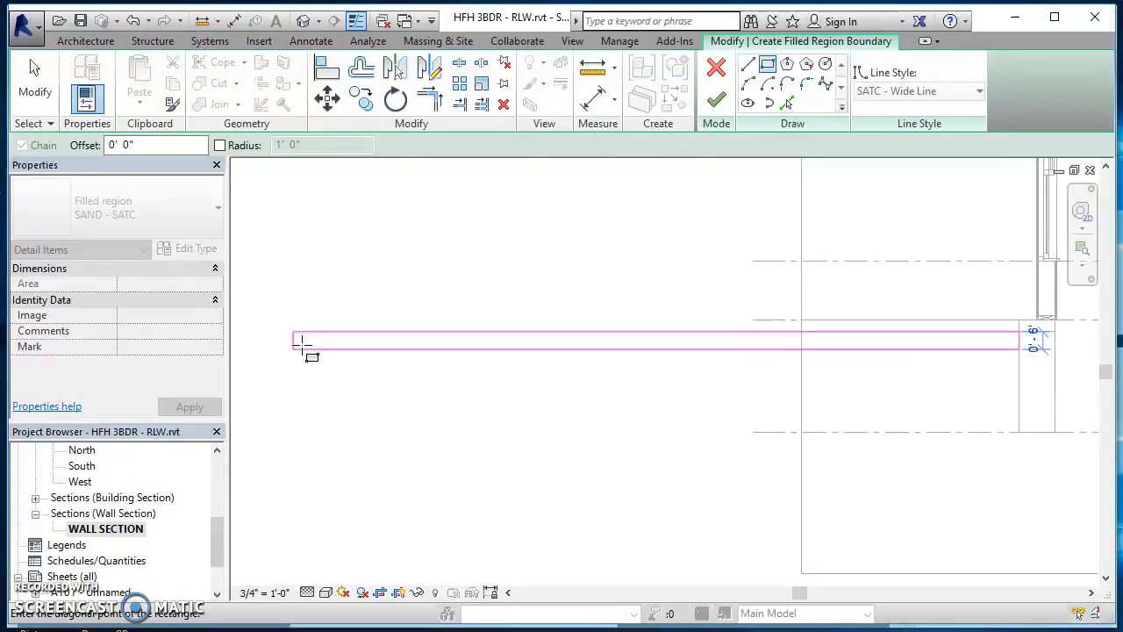
{"action": "left_click", "coordinate": [301, 343]}
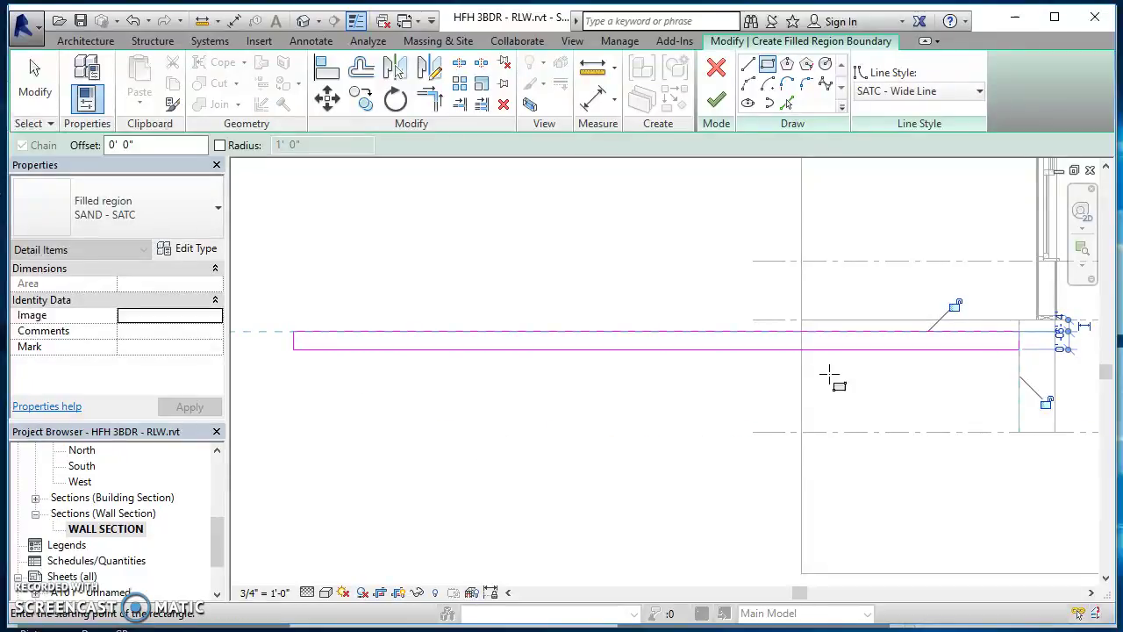
{"action": "scroll", "coordinate": [932, 395], "scroll_direction": "up", "scroll_amount": 3}
{"action": "mouse_move", "coordinate": [932, 396]}
{"action": "middle_mouse_down"}
{"action": "mouse_move", "coordinate": [799, 426]}
{"action": "mouse_move", "coordinate": [745, 409]}
{"action": "middle_mouse_up"}
{"action": "scroll", "coordinate": [839, 420], "scroll_direction": "up", "scroll_amount": 1}
{"action": "middle_click_drag", "start_coordinate": [839, 420], "coordinate": [471, 430]}
{"action": "key", "text": "Escape"}
{"action": "key", "text": "Escape"}
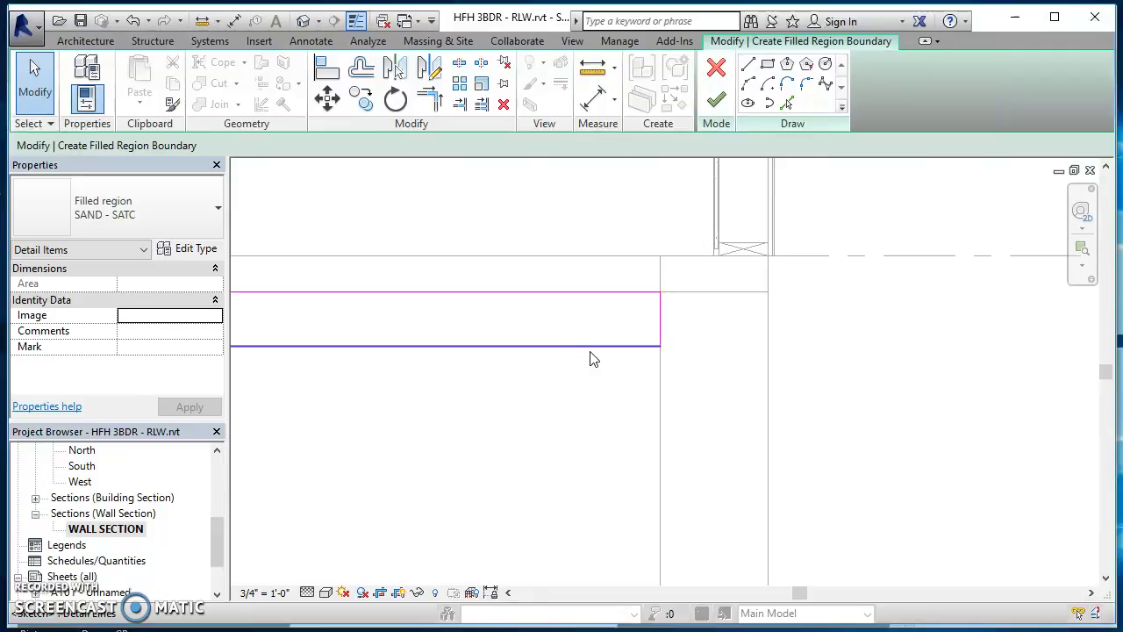
Set the height of the sand region's boundary to 4" by moving its lower edge
{"action": "left_click", "coordinate": [591, 348]}
{"action": "scroll", "coordinate": [579, 371], "scroll_direction": "down", "scroll_amount": 5}
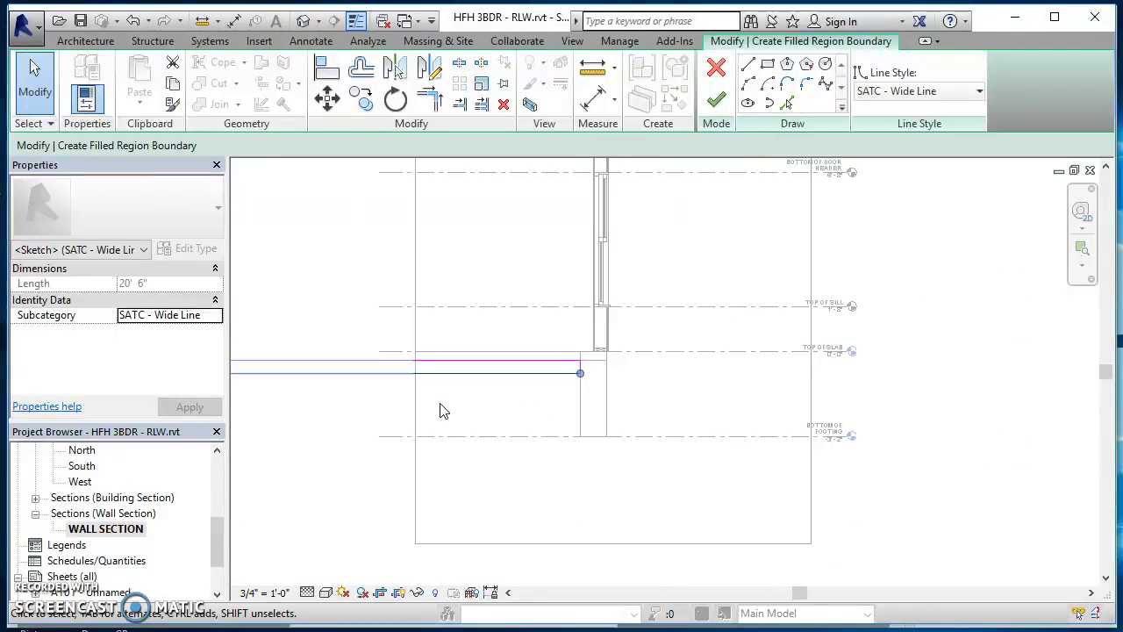
{"action": "middle_click_drag", "start_coordinate": [441, 412], "coordinate": [624, 388]}
{"action": "scroll", "coordinate": [564, 345], "scroll_direction": "up", "scroll_amount": 3}
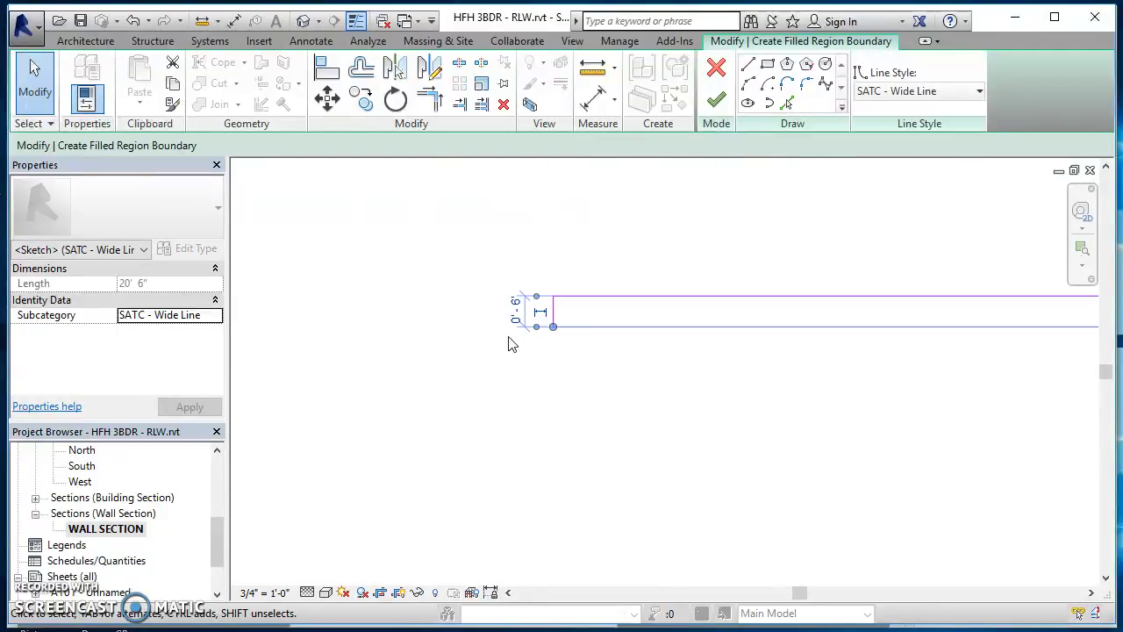
{"action": "scroll", "coordinate": [510, 342], "scroll_direction": "up", "scroll_amount": 1}
{"action": "left_click", "coordinate": [517, 305]}
{"action": "type", "text": "0 4"}
{"action": "key", "text": "Return"}
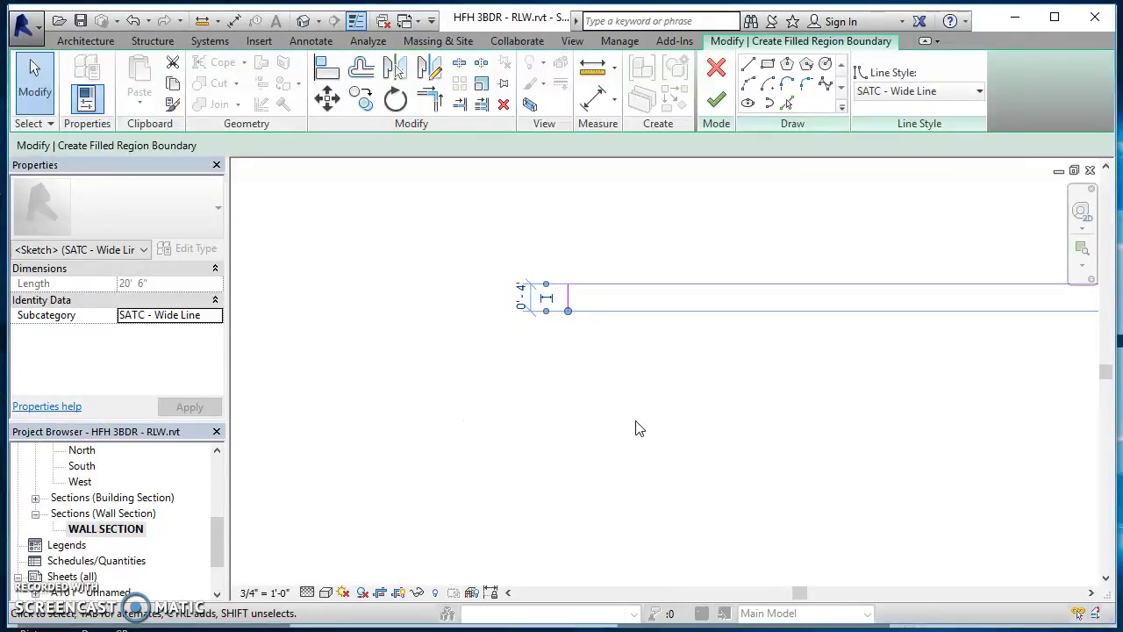
{"action": "left_click", "coordinate": [645, 429]}
Finish the filled region sketch to place the SAND - SATC fill beneath the floor slab
{"action": "scroll", "coordinate": [689, 429], "scroll_direction": "down", "scroll_amount": 5}
{"action": "middle_click_drag", "start_coordinate": [907, 438], "coordinate": [271, 351]}
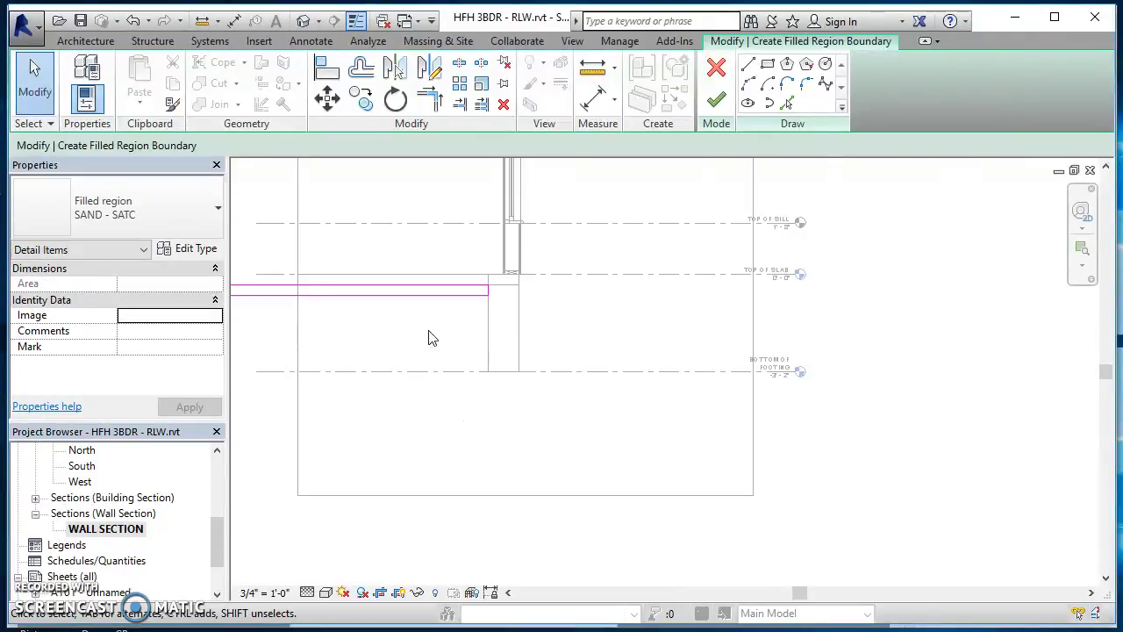
{"action": "scroll", "coordinate": [455, 341], "scroll_direction": "up", "scroll_amount": 2}
{"action": "middle_click_drag", "start_coordinate": [423, 341], "coordinate": [793, 441]}
{"action": "scroll", "coordinate": [792, 441], "scroll_direction": "up", "scroll_amount": 1}
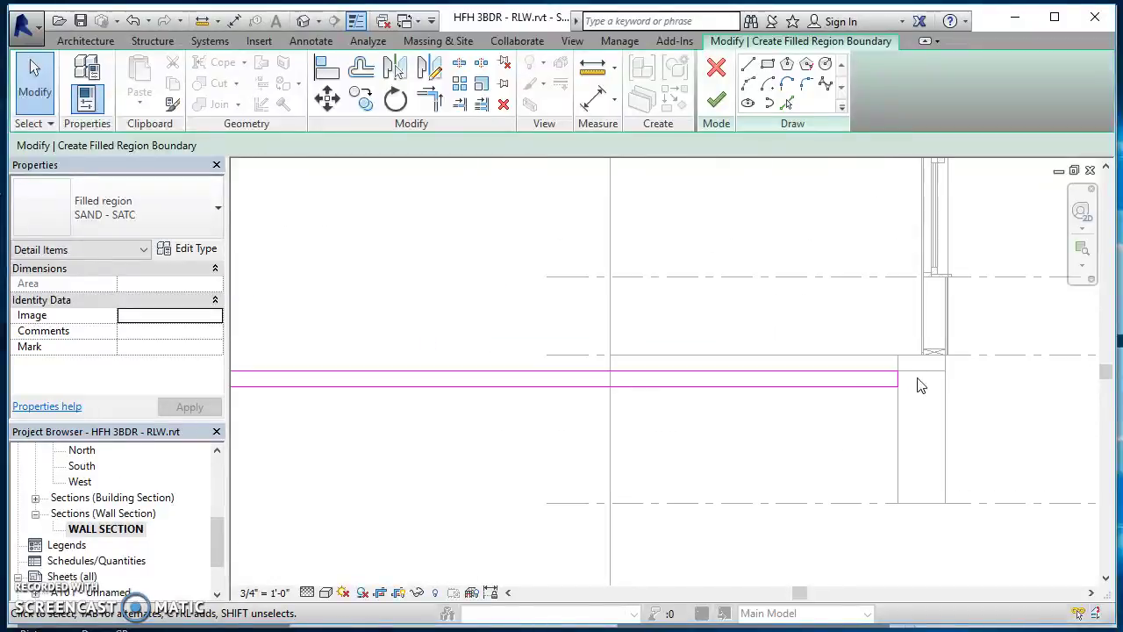
{"action": "scroll", "coordinate": [864, 405], "scroll_direction": "up", "scroll_amount": 2}
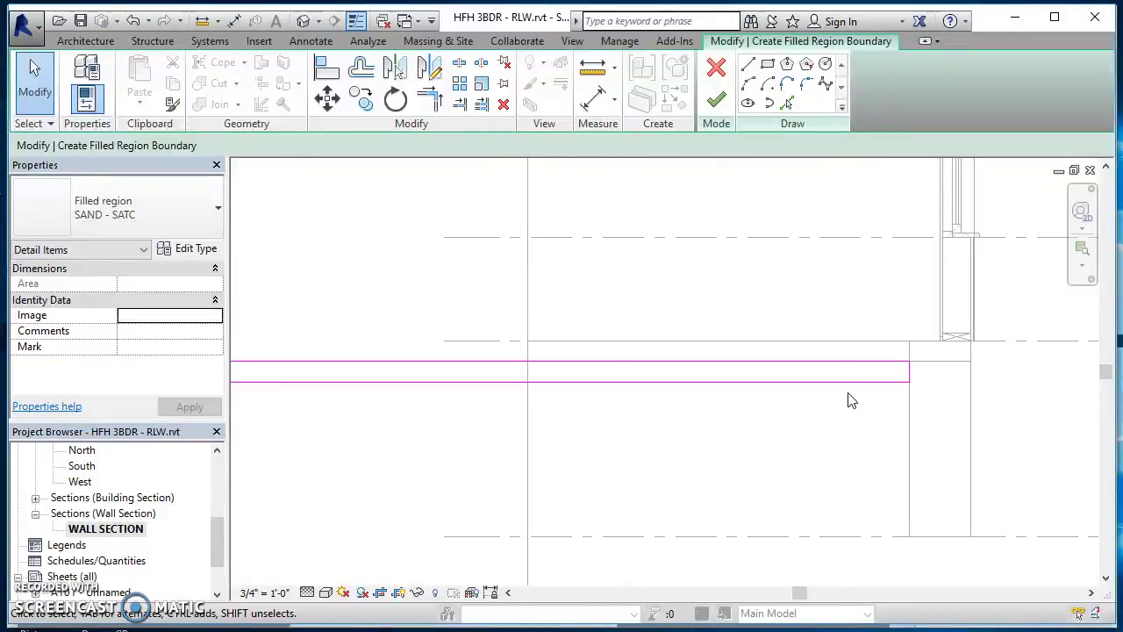
{"action": "left_click", "coordinate": [716, 99]}
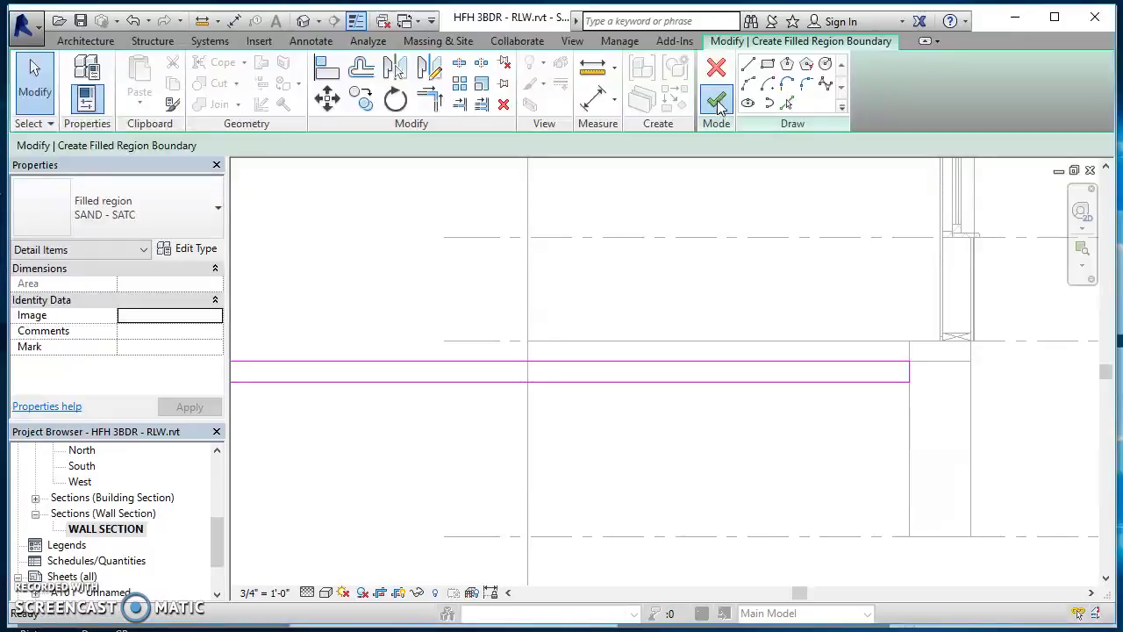
{"action": "left_click", "coordinate": [712, 431]}
{"action": "scroll", "coordinate": [851, 410], "scroll_direction": "up", "scroll_amount": 2}
{"action": "middle_click_drag", "start_coordinate": [860, 407], "coordinate": [862, 431]}
{"action": "scroll", "coordinate": [855, 438], "scroll_direction": "down", "scroll_amount": 1}
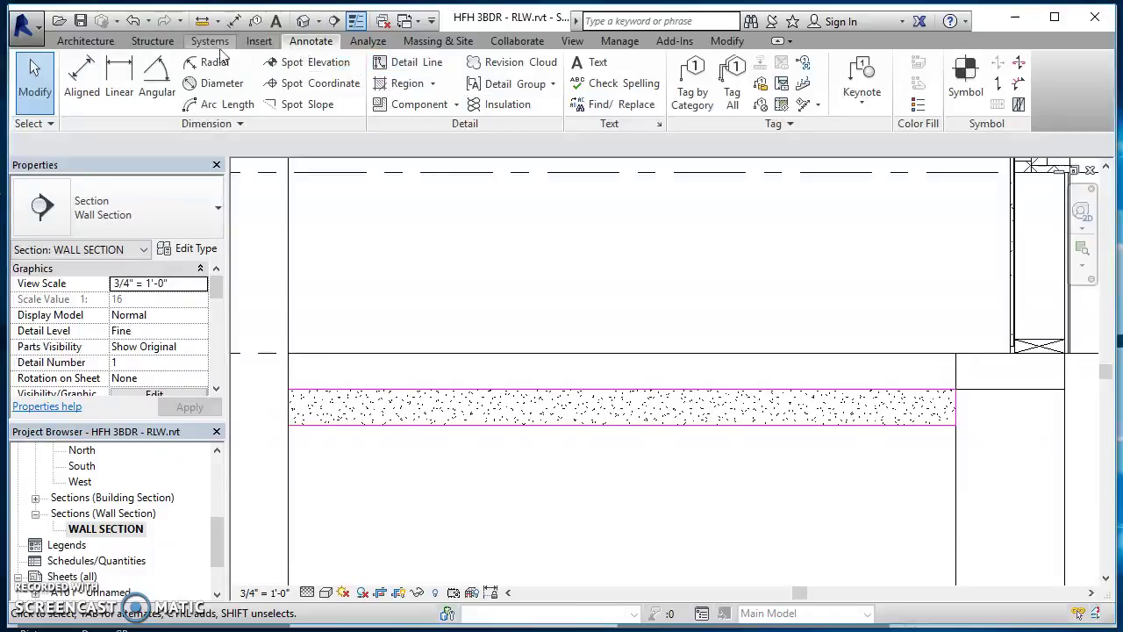
Turn off the Thin Lines display and examine the sand region's boundary line weight at the foundation wall
{"action": "left_click", "coordinate": [572, 40]}
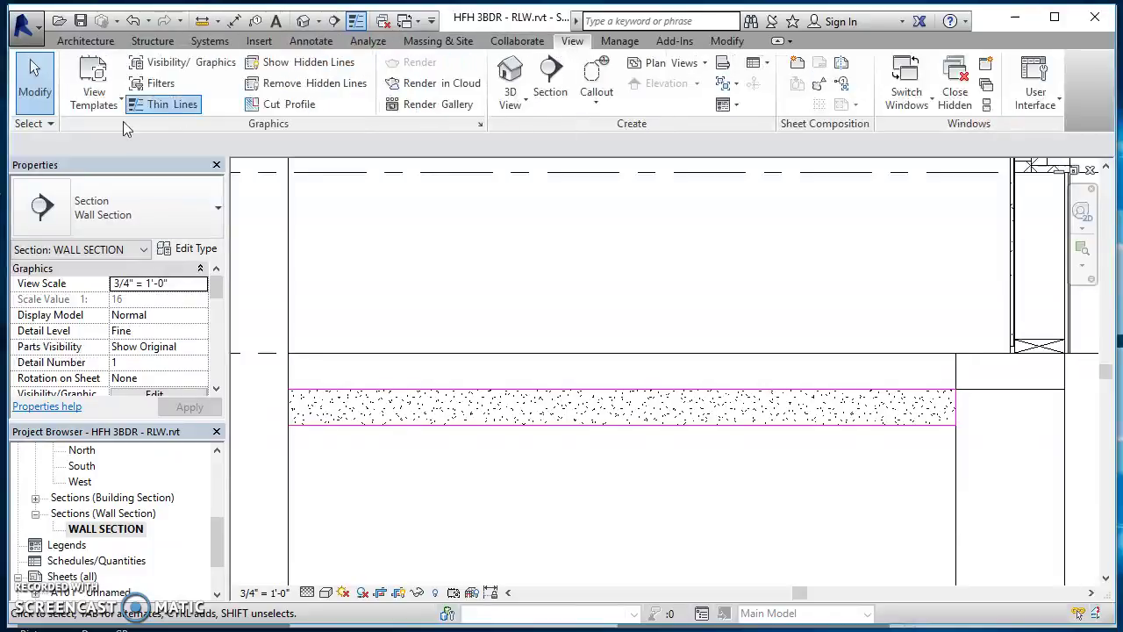
{"action": "left_click", "coordinate": [170, 106]}
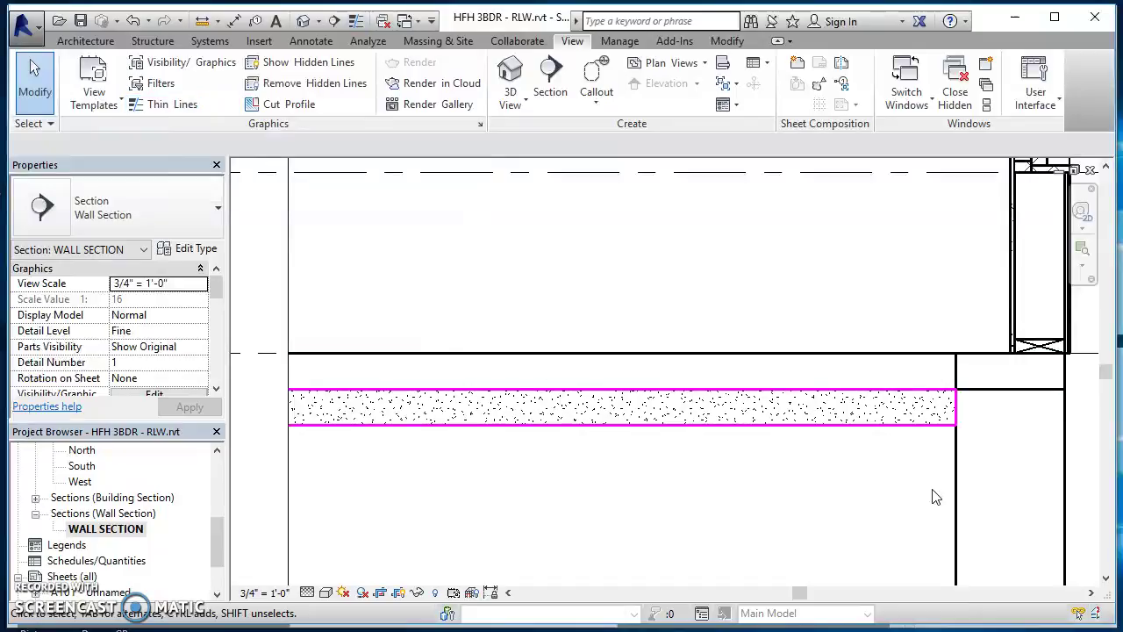
{"action": "scroll", "coordinate": [965, 414], "scroll_direction": "up", "scroll_amount": 5}
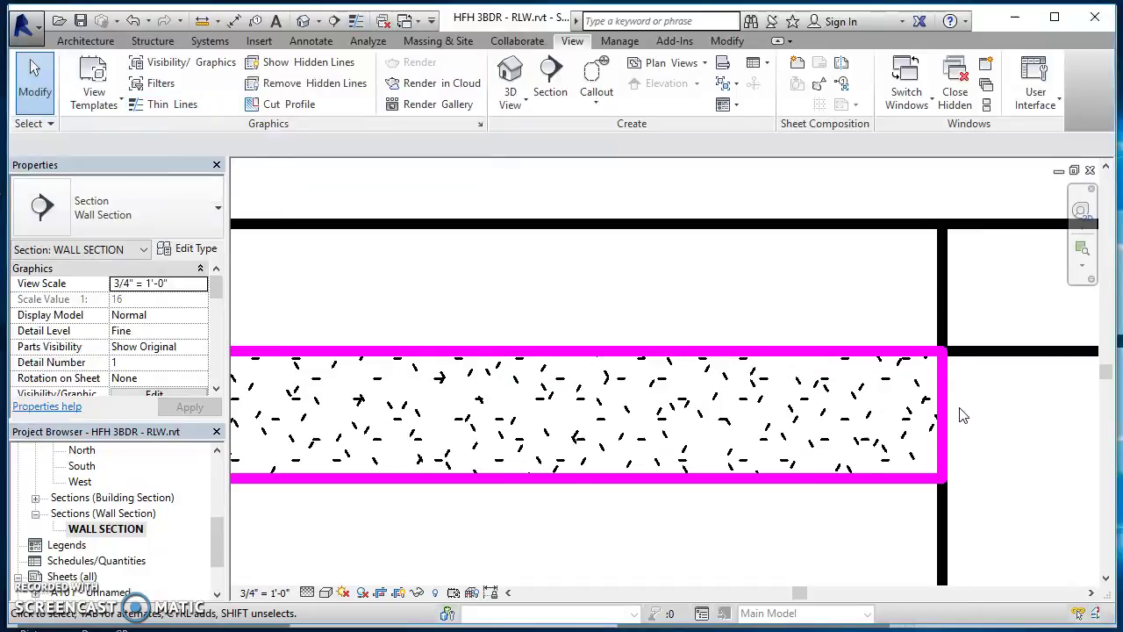
{"action": "scroll", "coordinate": [963, 414], "scroll_direction": "down", "scroll_amount": 1}
{"action": "scroll", "coordinate": [965, 414], "scroll_direction": "down", "scroll_amount": 2}
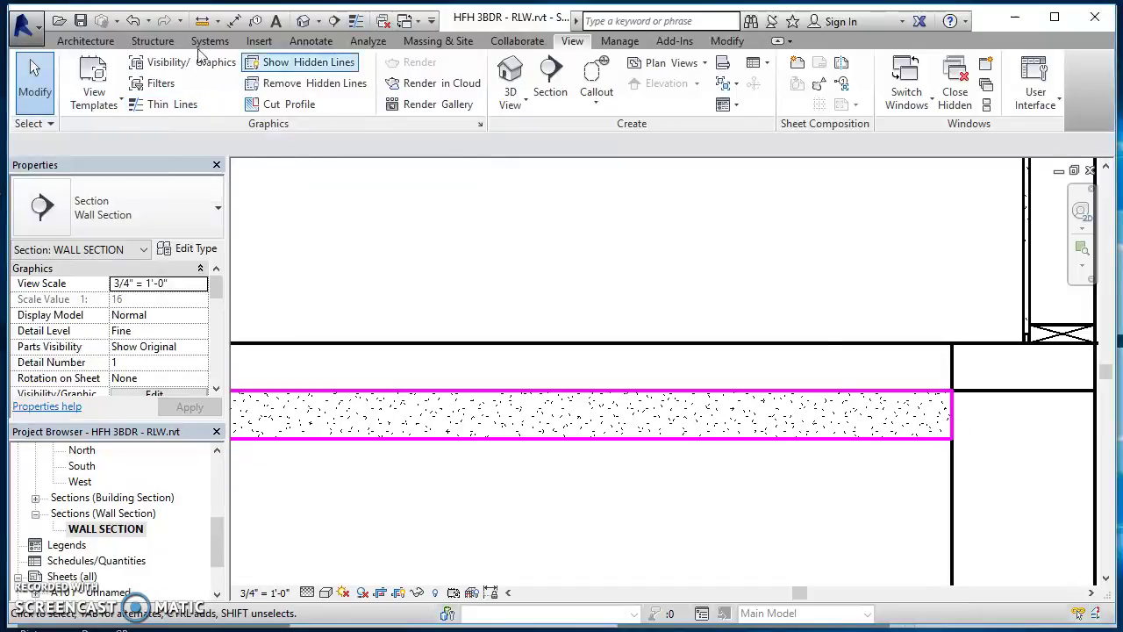
Turn the Thin Lines display back on for the wall section
{"action": "left_click", "coordinate": [172, 105]}
{"action": "scroll", "coordinate": [886, 462], "scroll_direction": "down", "scroll_amount": 2}
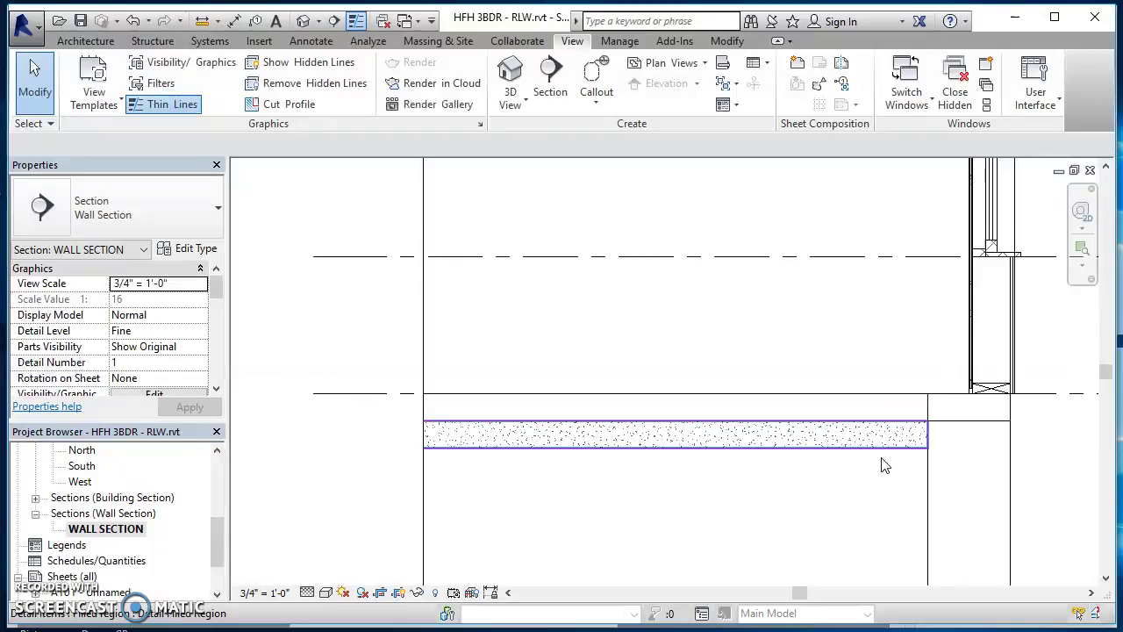
{"action": "scroll", "coordinate": [882, 501], "scroll_direction": "down", "scroll_amount": 2}
{"action": "middle_click_drag", "start_coordinate": [882, 501], "coordinate": [699, 421]}
{"action": "scroll", "coordinate": [699, 421], "scroll_direction": "up", "scroll_amount": 1}
{"action": "scroll", "coordinate": [822, 500], "scroll_direction": "up", "scroll_amount": 1}
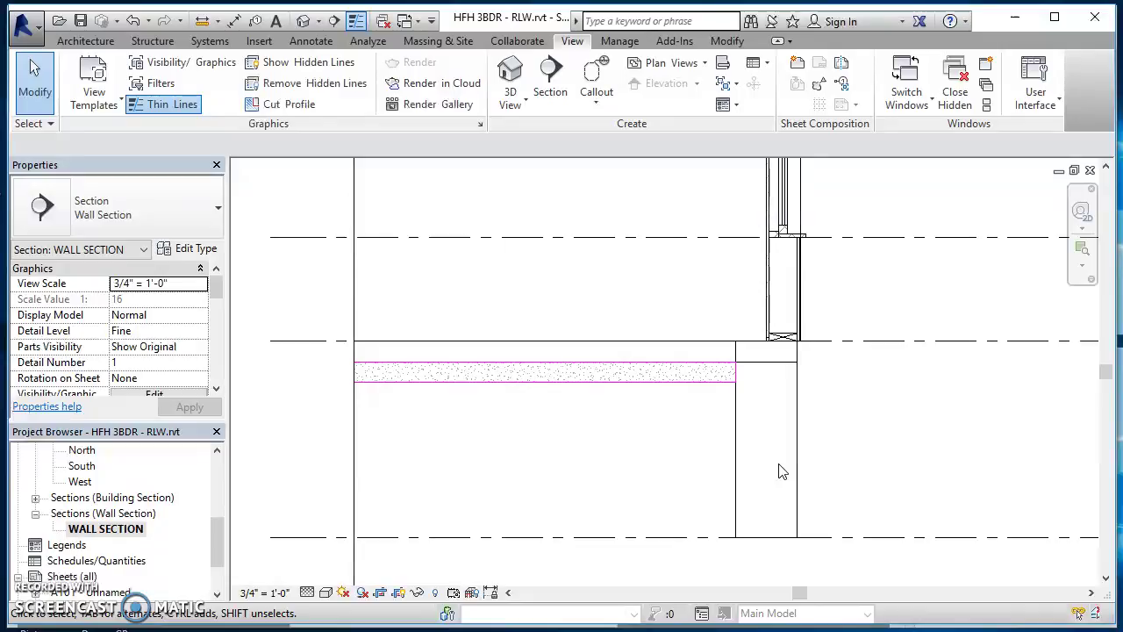